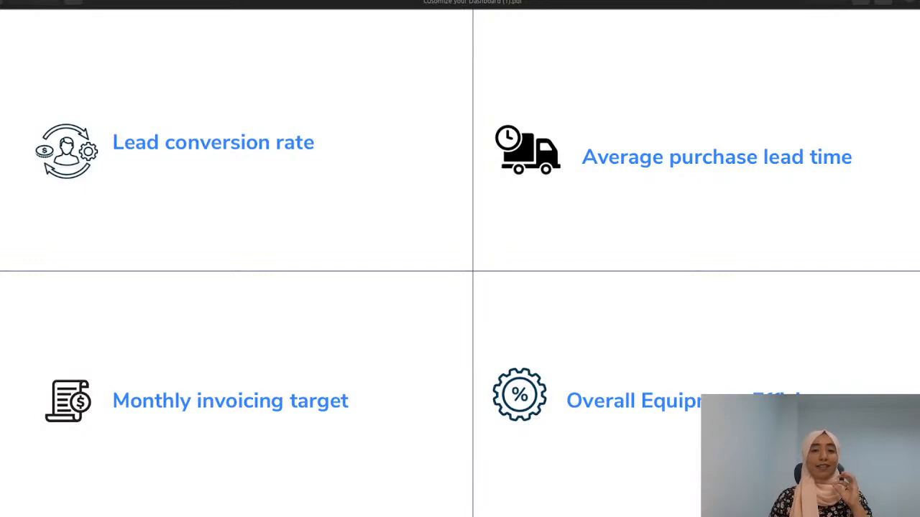
scroll(459, 259, "down", 8)
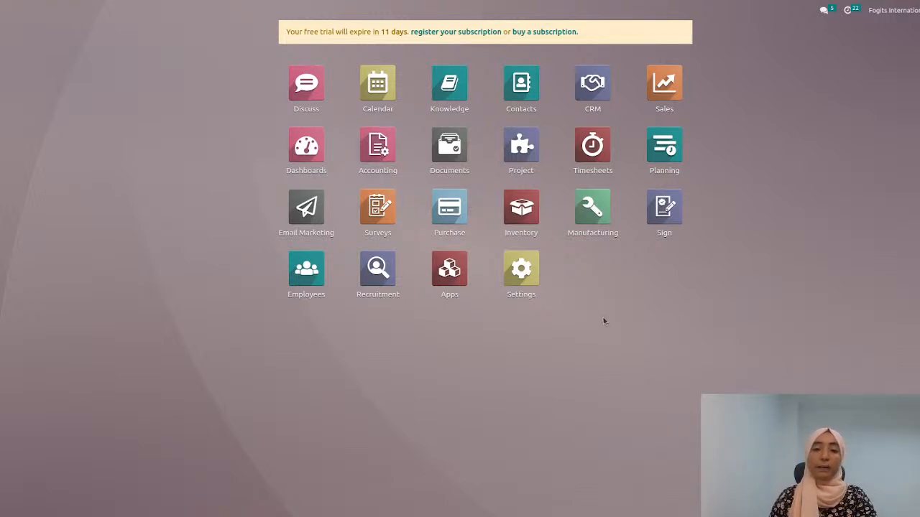
Step: Open the Product dashboard under Sales and look through the best-seller charts and tables
left_click(300, 154)
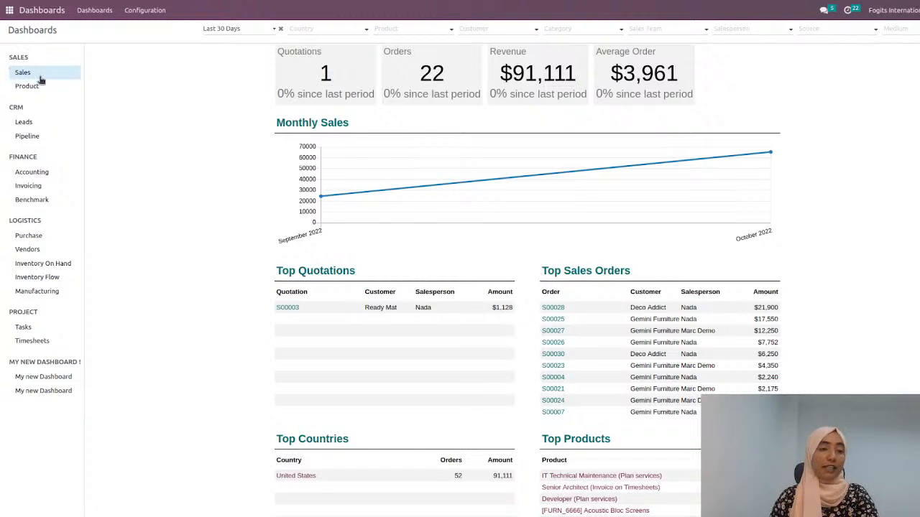
left_click(41, 86)
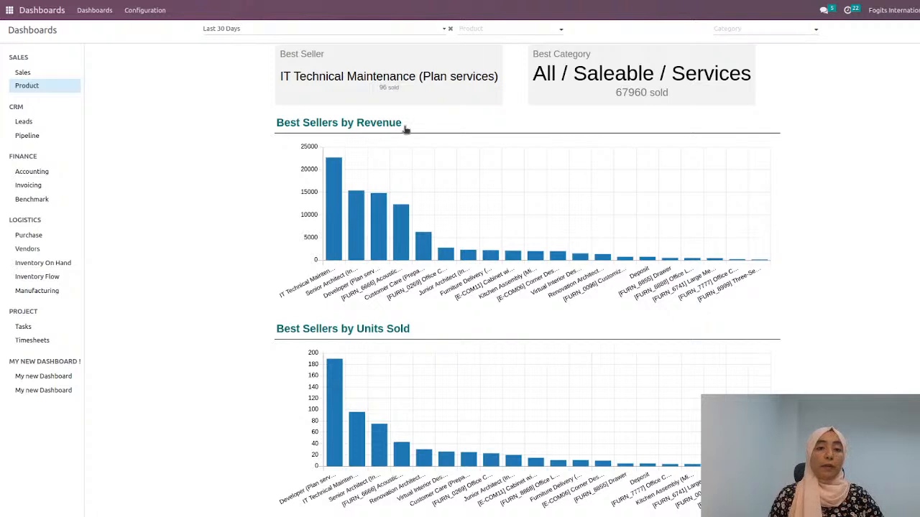
scroll(460, 335, "down", 5)
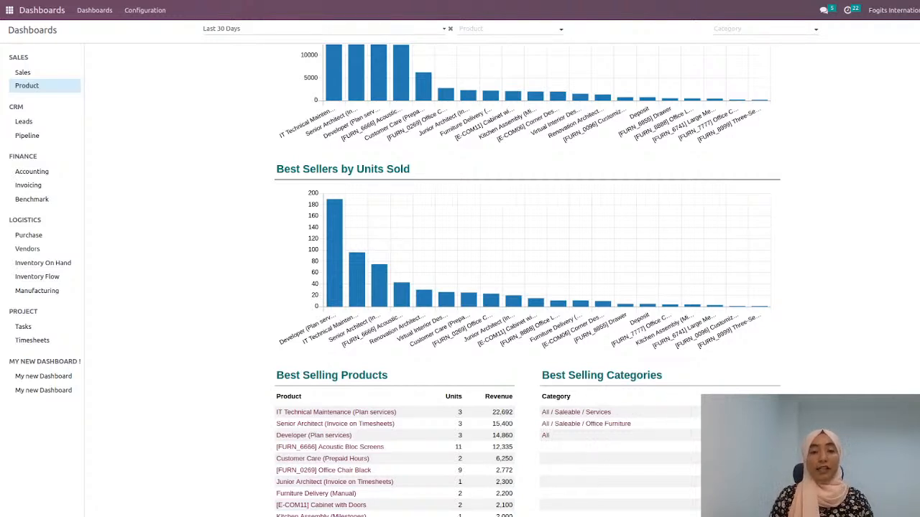
scroll(674, 428, "up", 3)
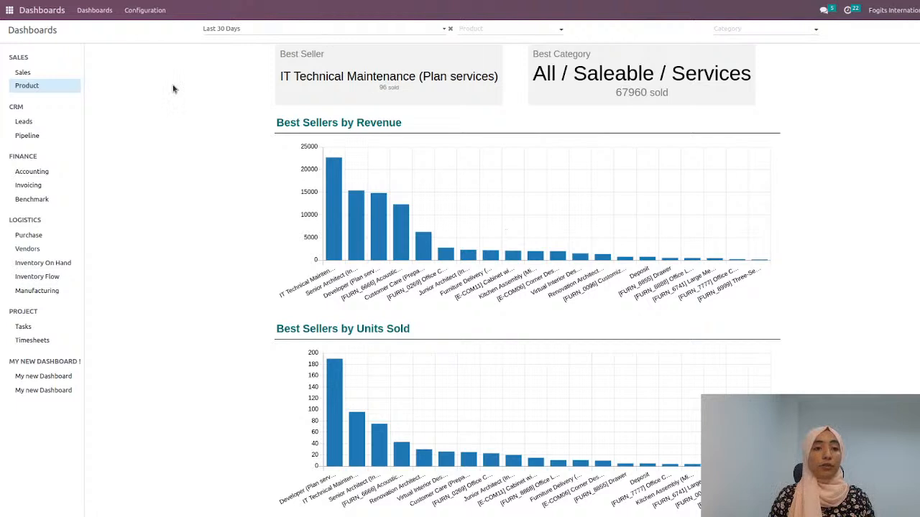
Step: Clear the Last 30 Days period filter on the Product dashboard and view the available product and category filter choices
left_click(450, 29)
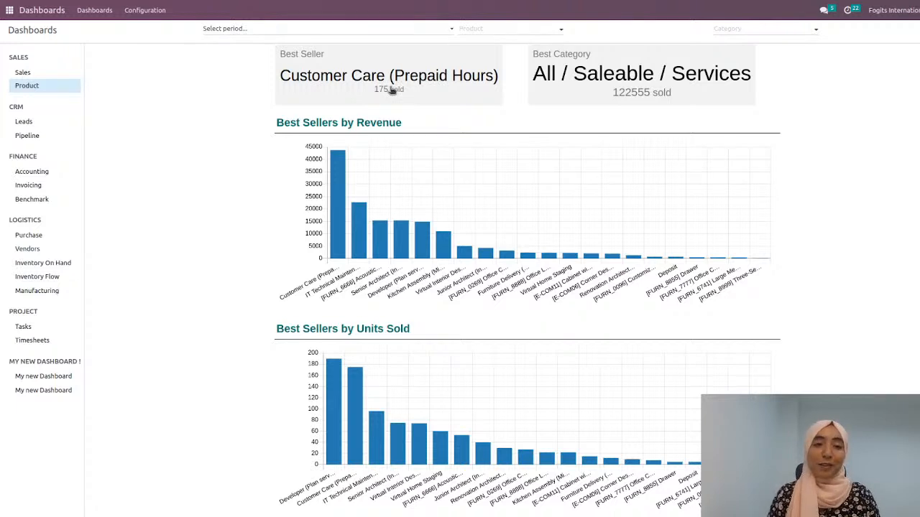
left_click(539, 30)
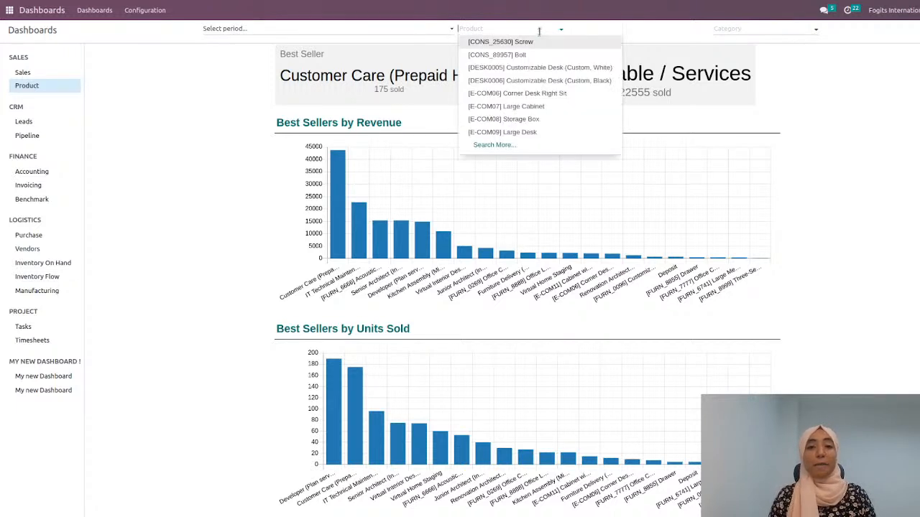
left_click(726, 30)
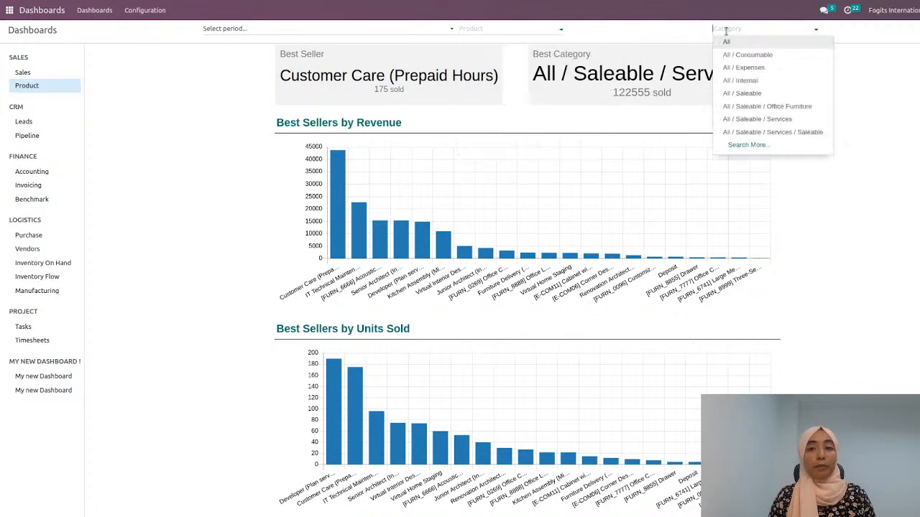
left_click(199, 194)
Step: Filter the Product dashboard by the All / Saleable / Services category from Best Selling Categories and review the charts
scroll(201, 195, "down", 2)
scroll(402, 249, "down", 4)
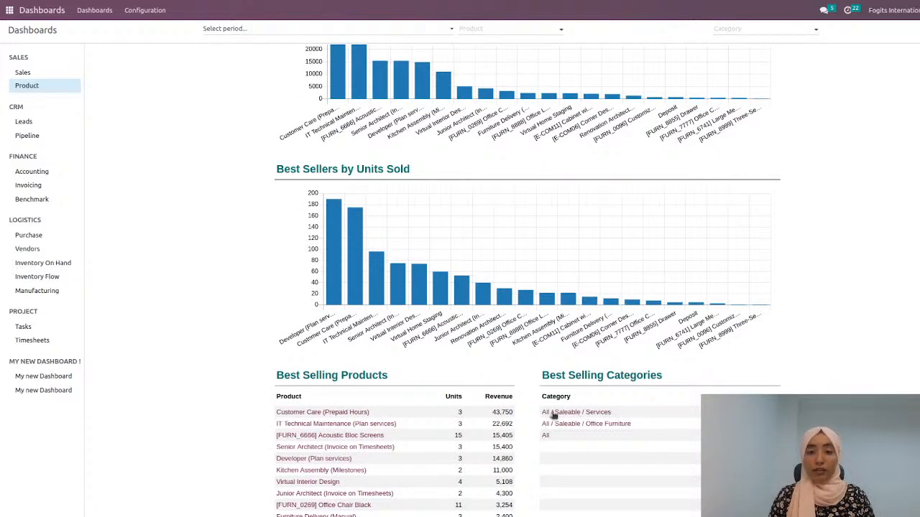
left_click(574, 414)
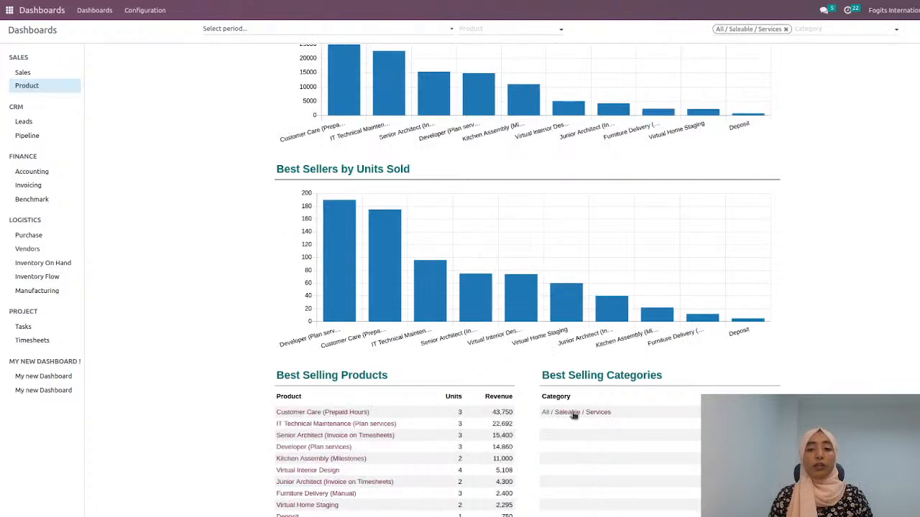
scroll(811, 346, "up", 5)
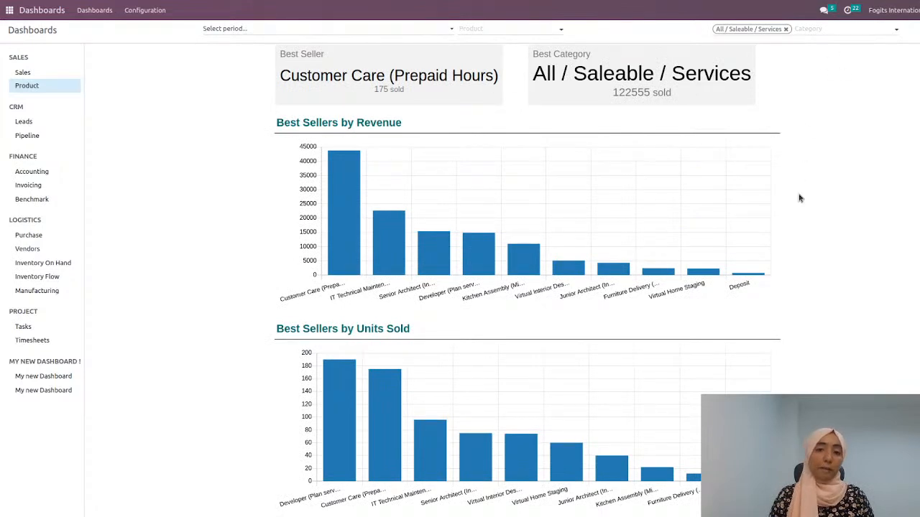
scroll(790, 316, "down", 2)
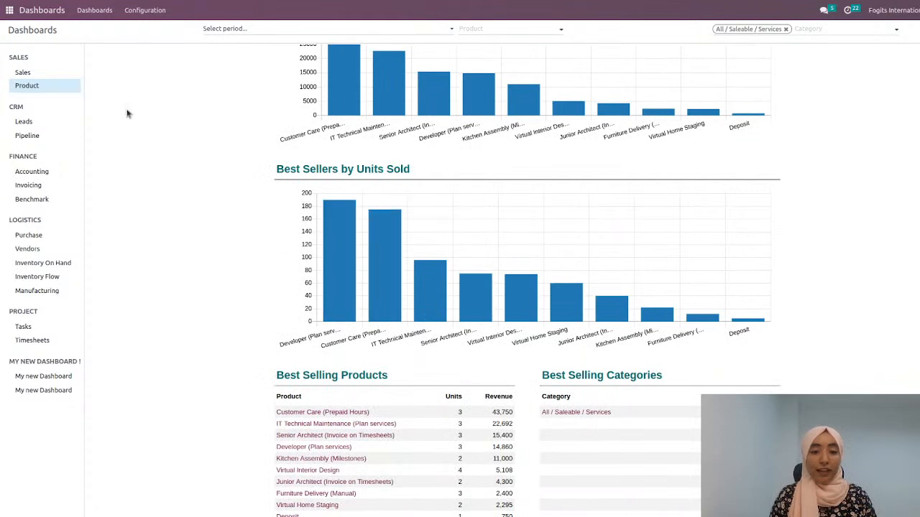
Step: Open the CRM Pipeline dashboard and examine its stage chart and its opportunity, salespeople, country and source rankings
left_click(43, 136)
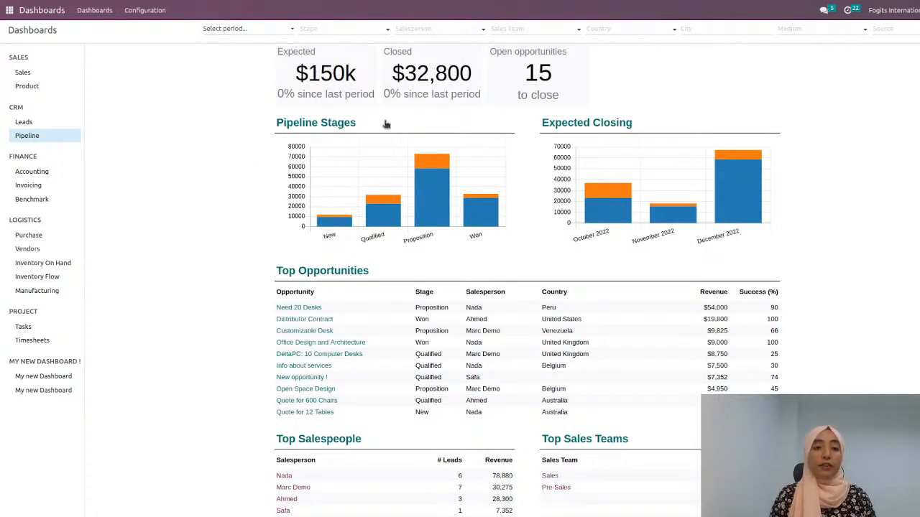
mouse_move(447, 192)
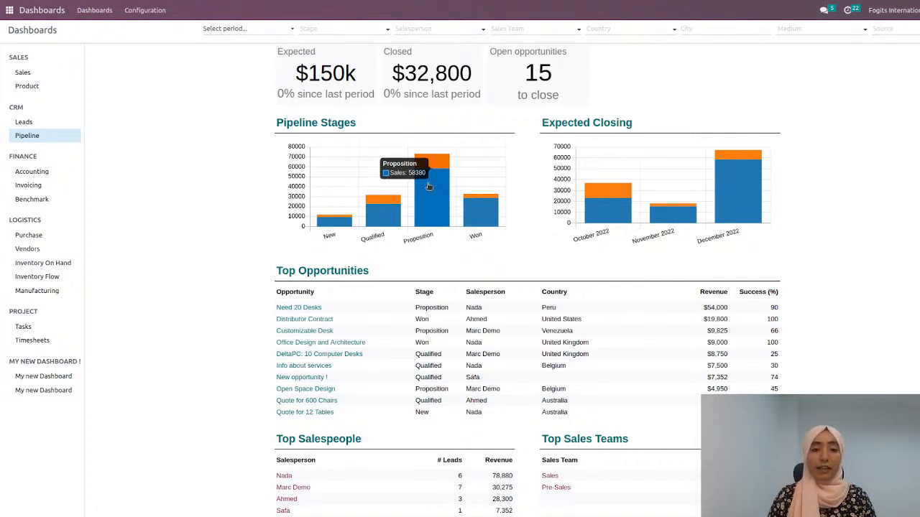
mouse_move(432, 157)
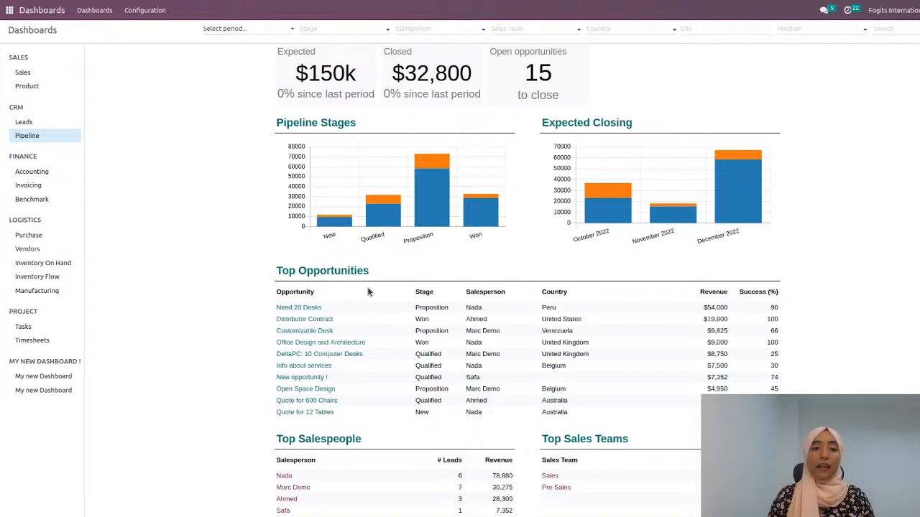
scroll(381, 320, "down", 3)
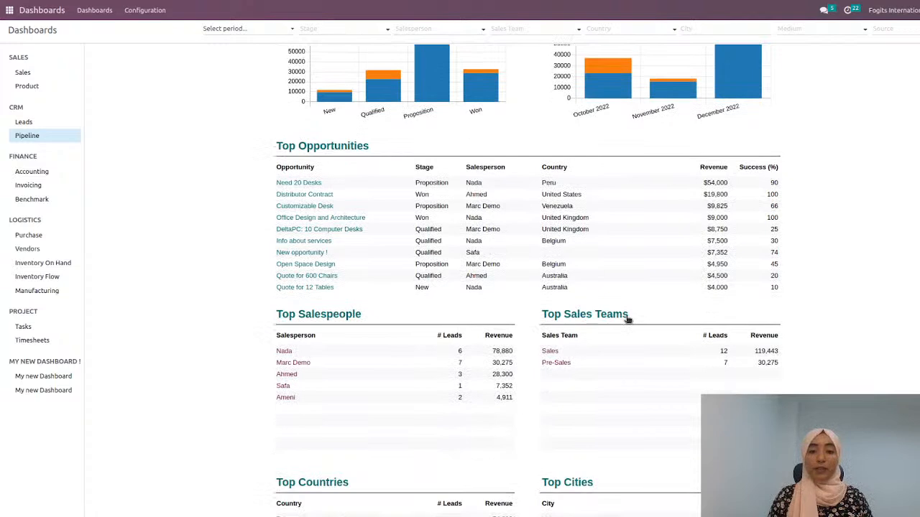
scroll(627, 320, "down", 3)
scroll(626, 320, "down", 4)
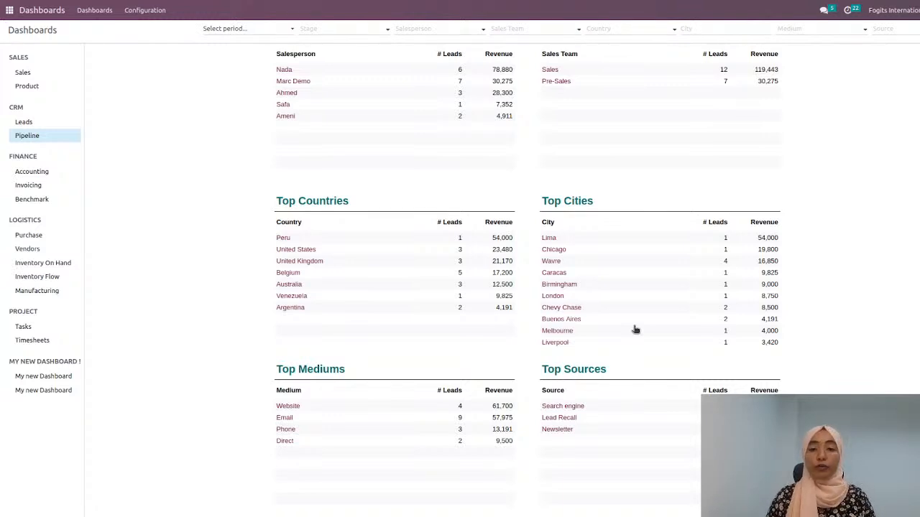
Step: View the finance Accounting dashboard, and clear the Last 90 Days period filter on the logistics Purchase dashboard
left_click(32, 172)
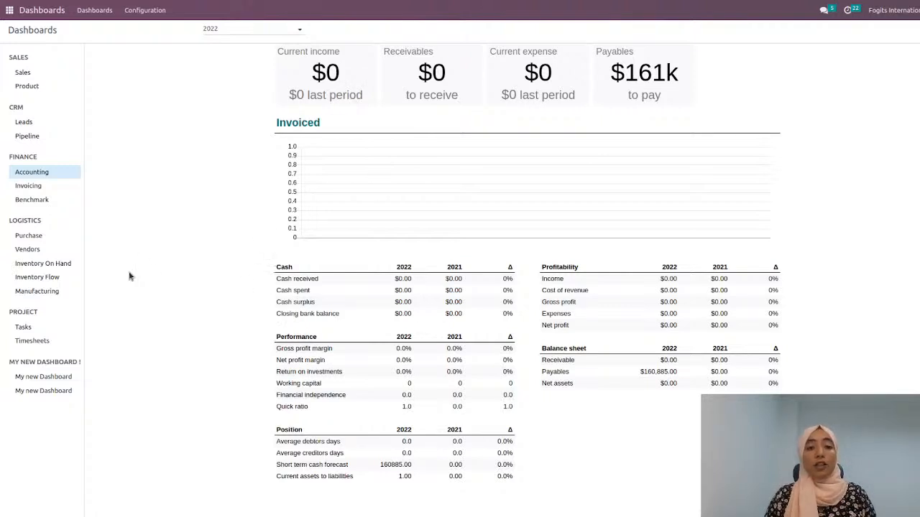
left_click(28, 236)
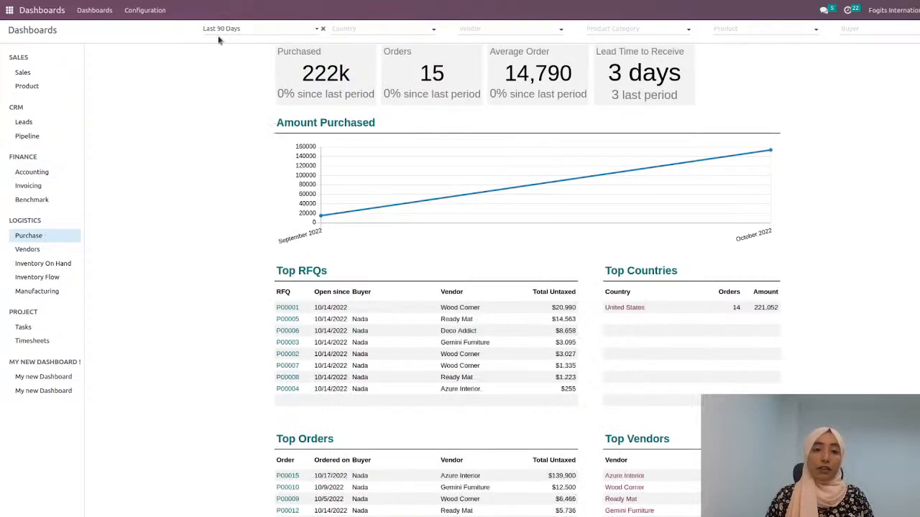
left_click(323, 30)
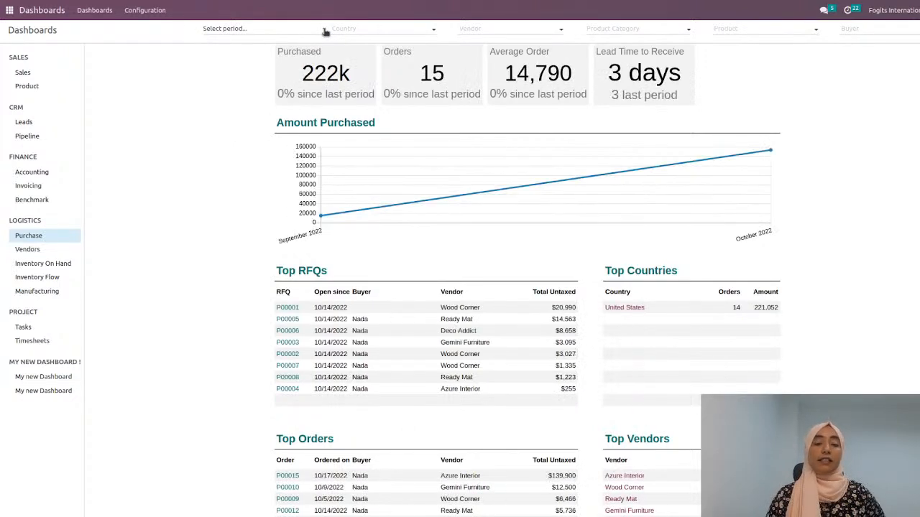
Step: Open the first request for quotation in Top RFQs to view its details, and return to the dashboard
scroll(241, 245, "down", 1)
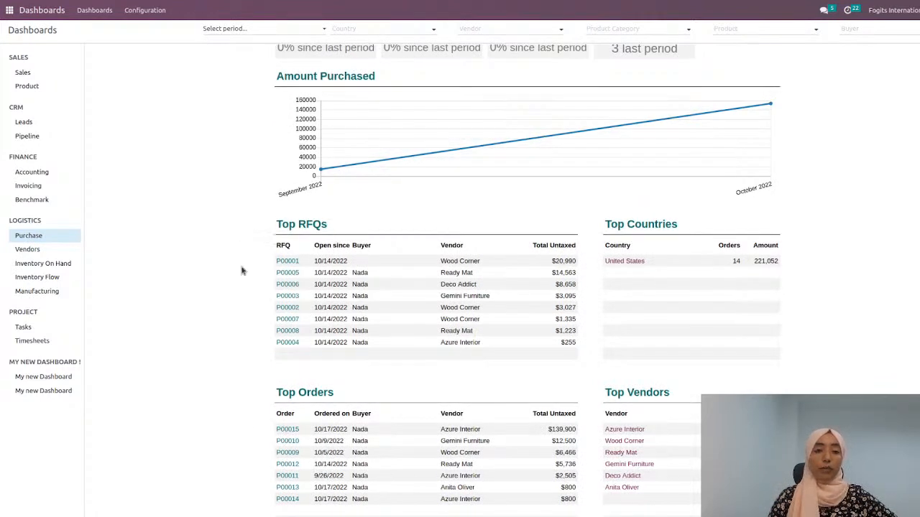
left_click(288, 262)
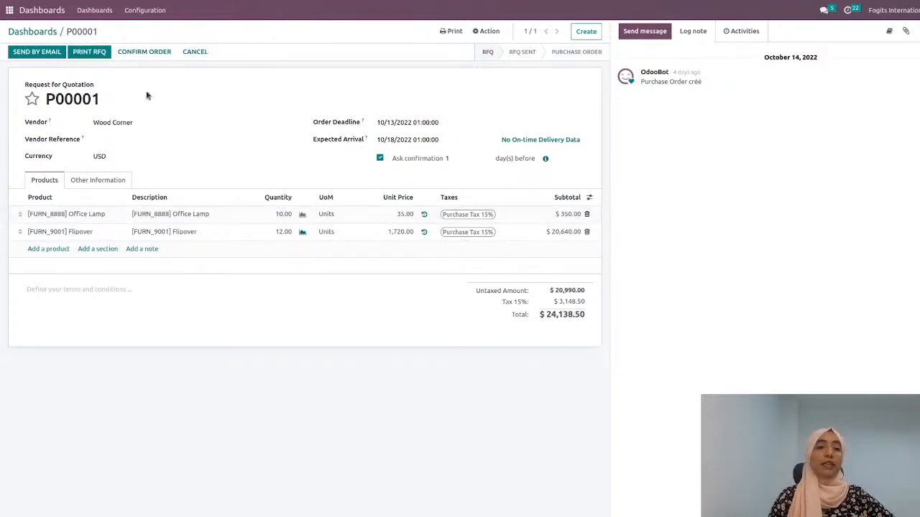
left_click(42, 31)
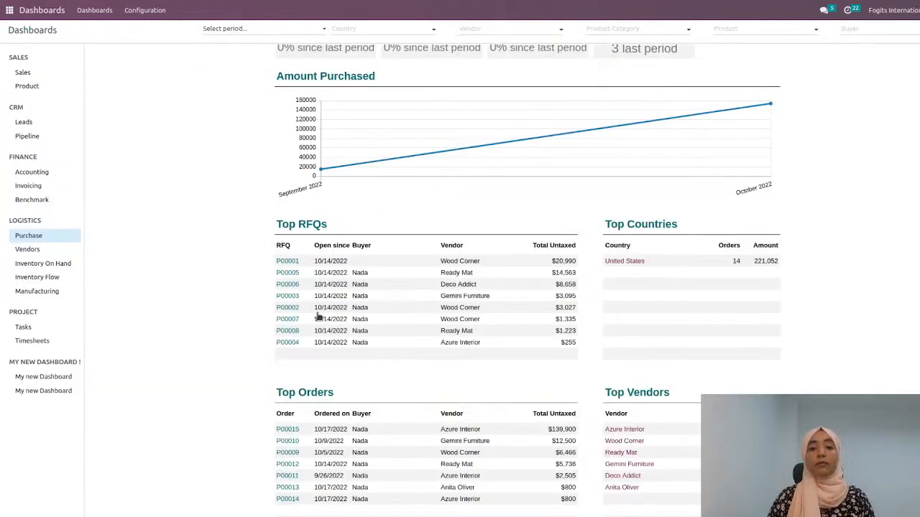
Step: Look through the project Tasks dashboard and return to the Purchase dashboard
left_click(42, 329)
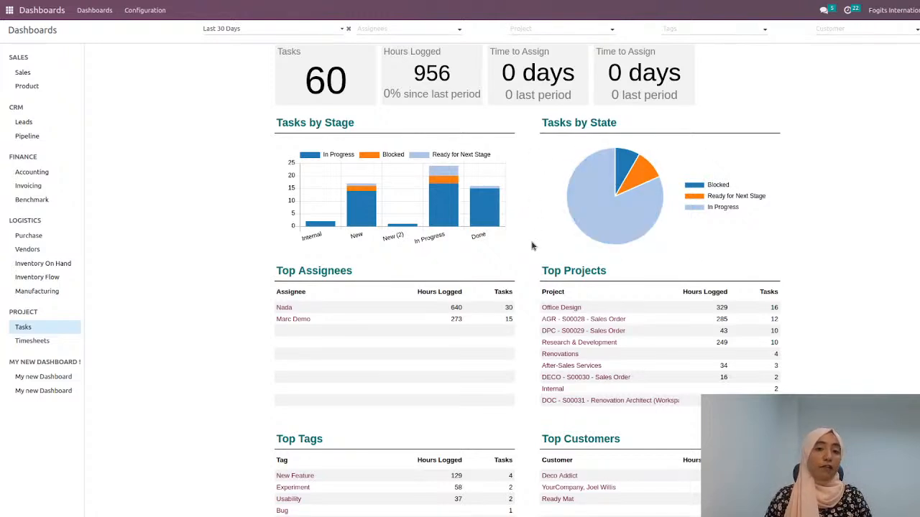
scroll(532, 246, "down", 1)
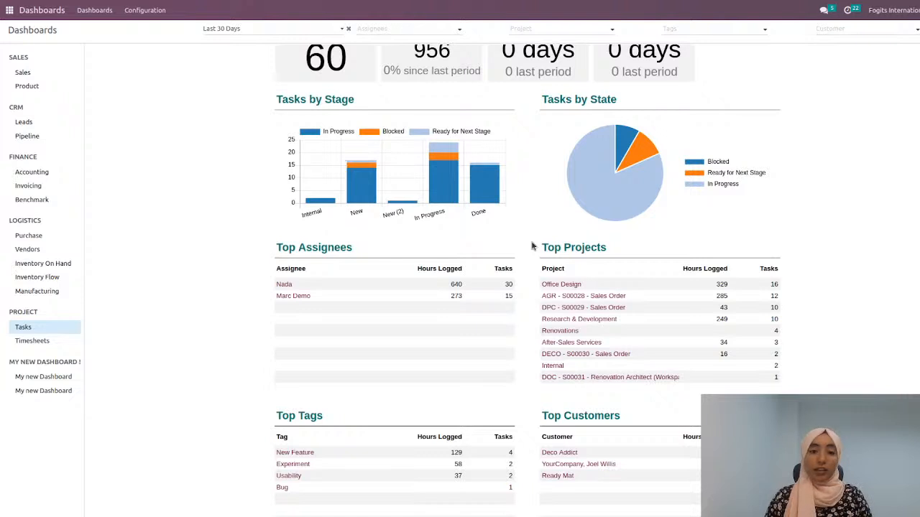
scroll(532, 246, "up", 1)
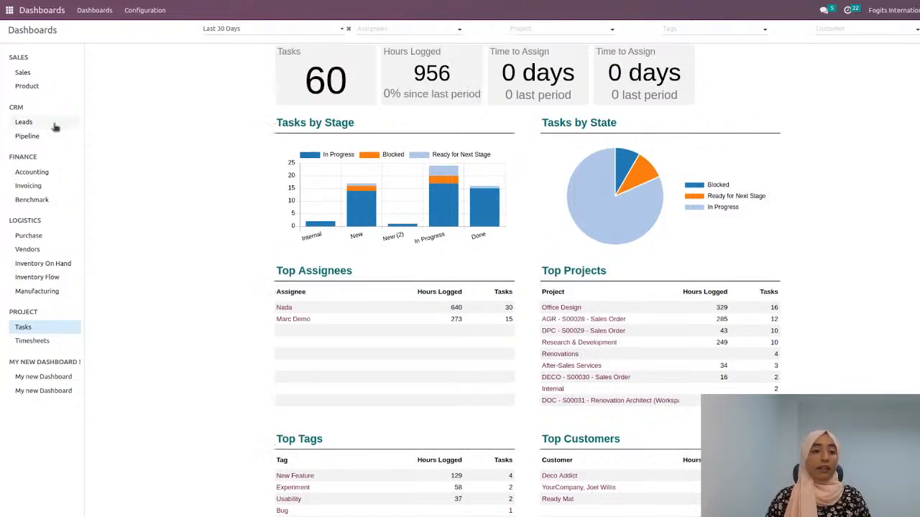
left_click(53, 237)
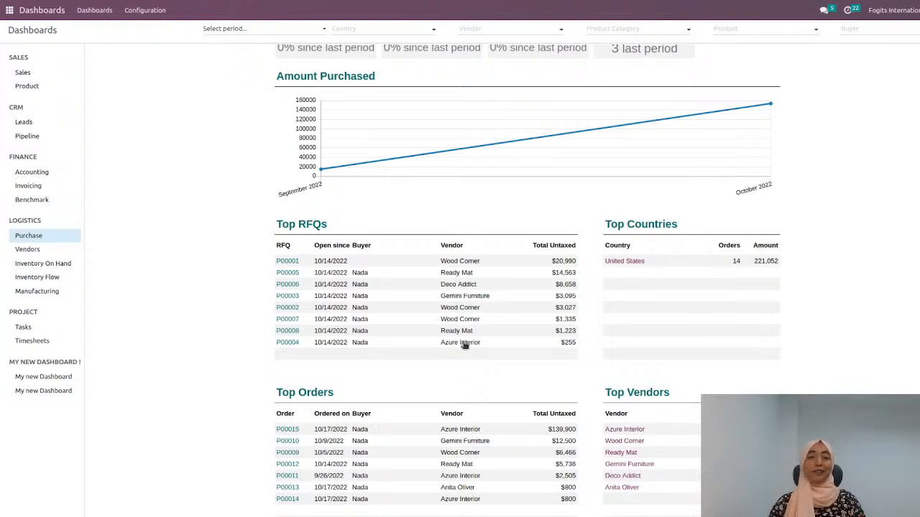
scroll(464, 345, "up", 1)
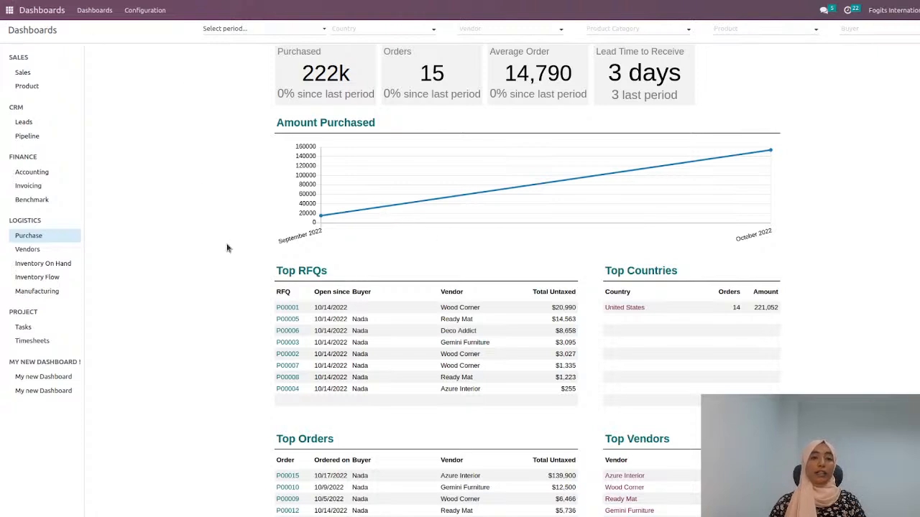
Step: Create a new request for quotation in the Purchase app with Azure Interior as the vendor
left_click(10, 10)
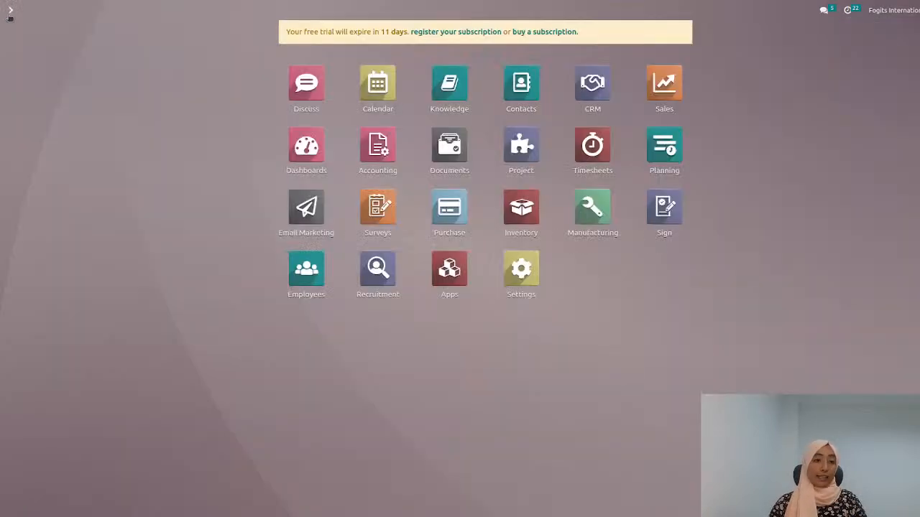
left_click(451, 206)
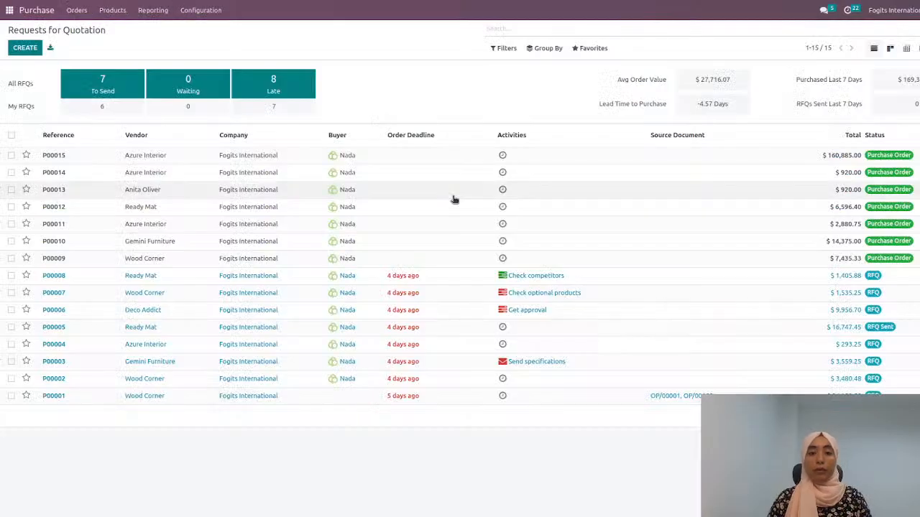
left_click(27, 54)
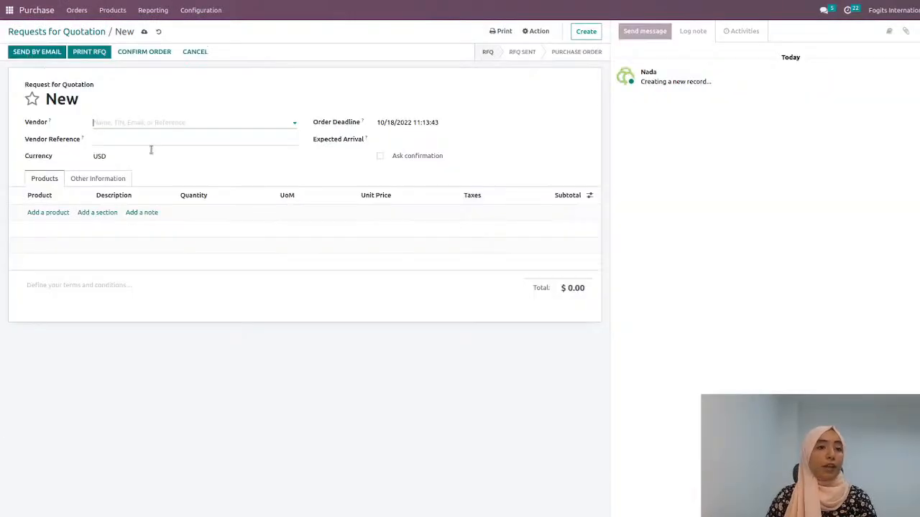
left_click(214, 123)
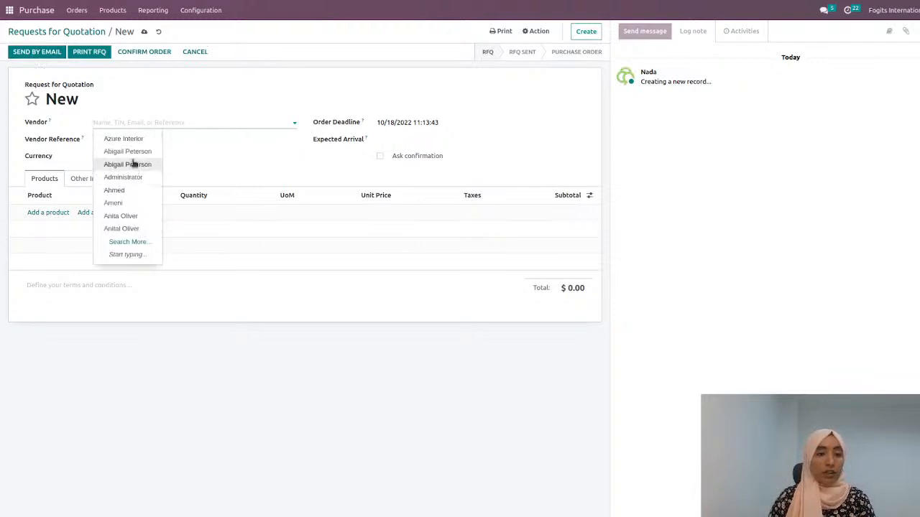
left_click(152, 124)
type("az")
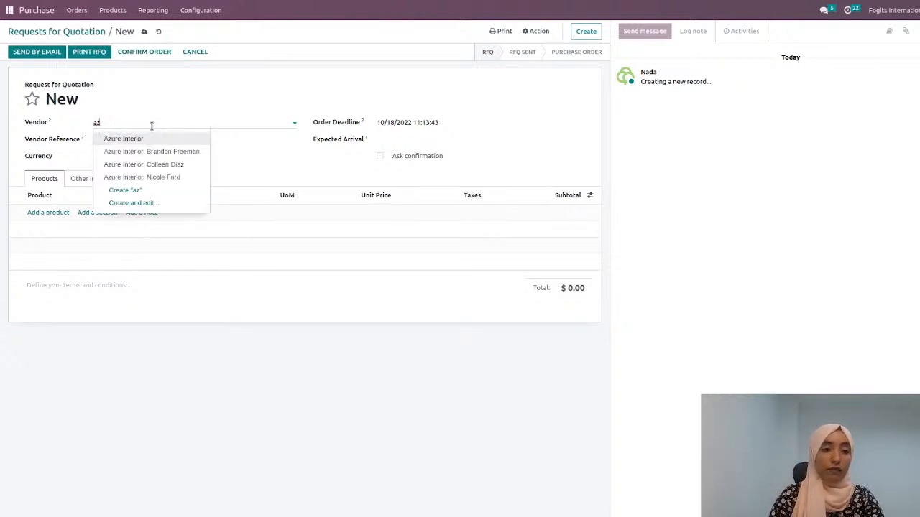
left_click(136, 139)
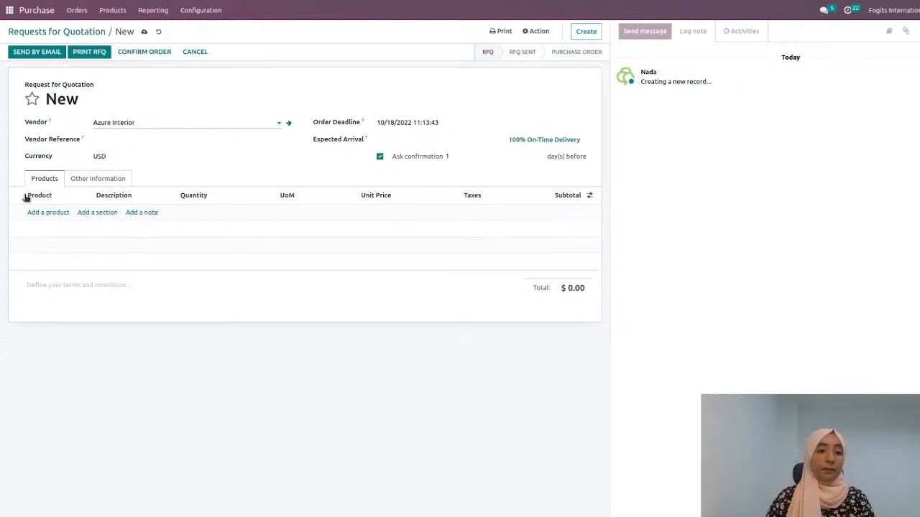
Step: Add the [E-COM09] Large Desk product with a quantity of 100 to the request for quotation, and confirm the order
left_click(62, 212)
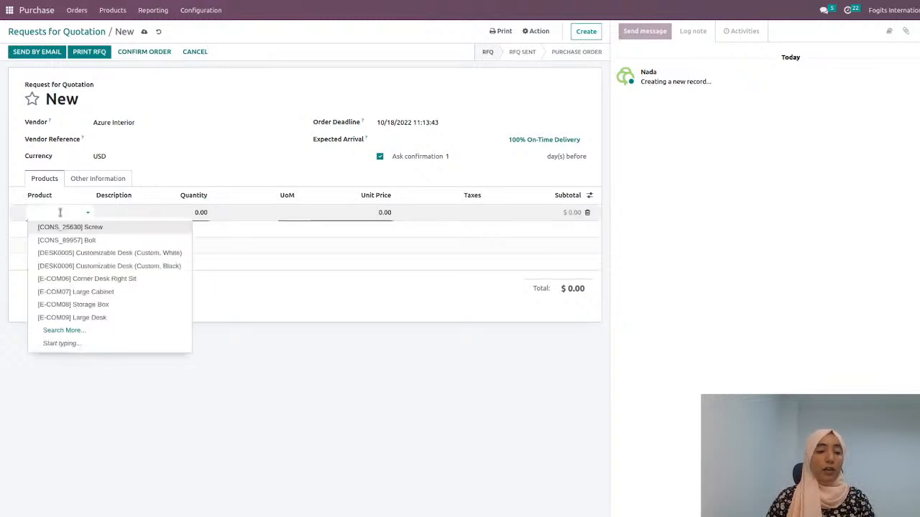
left_click(112, 317)
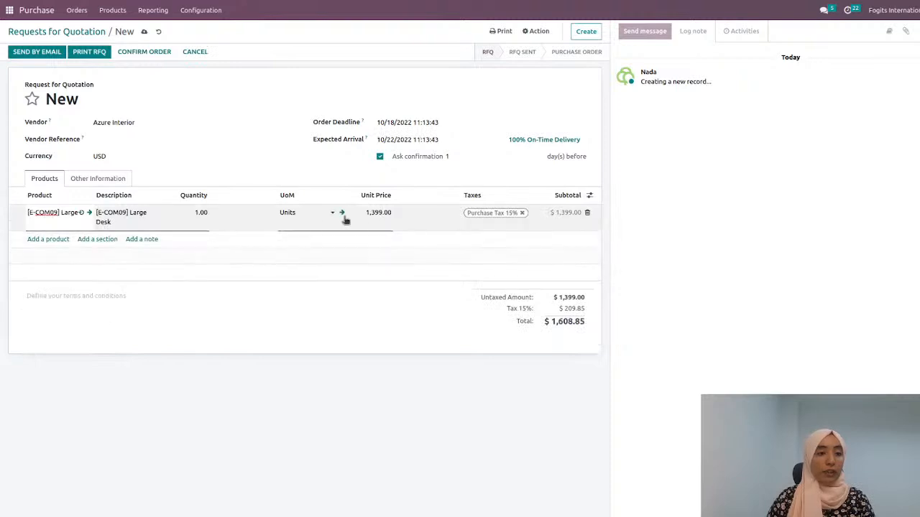
left_click(188, 212)
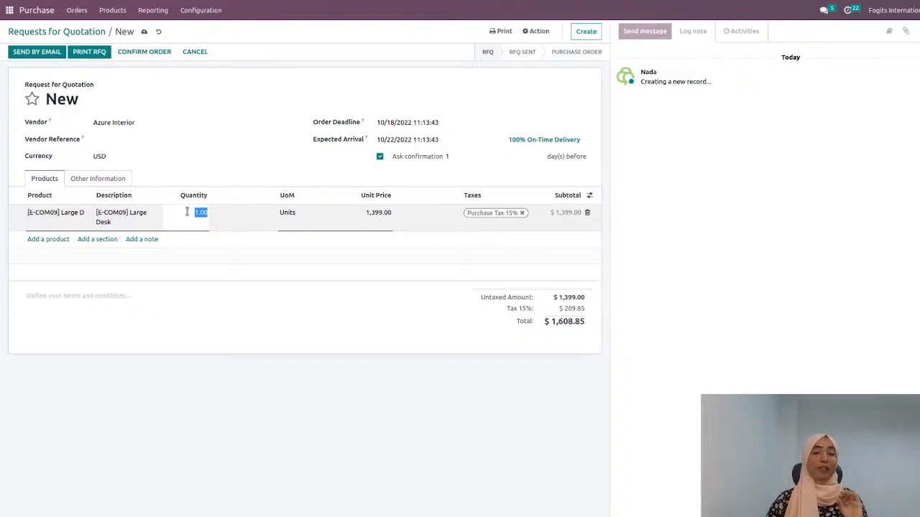
type("100")
left_click(292, 308)
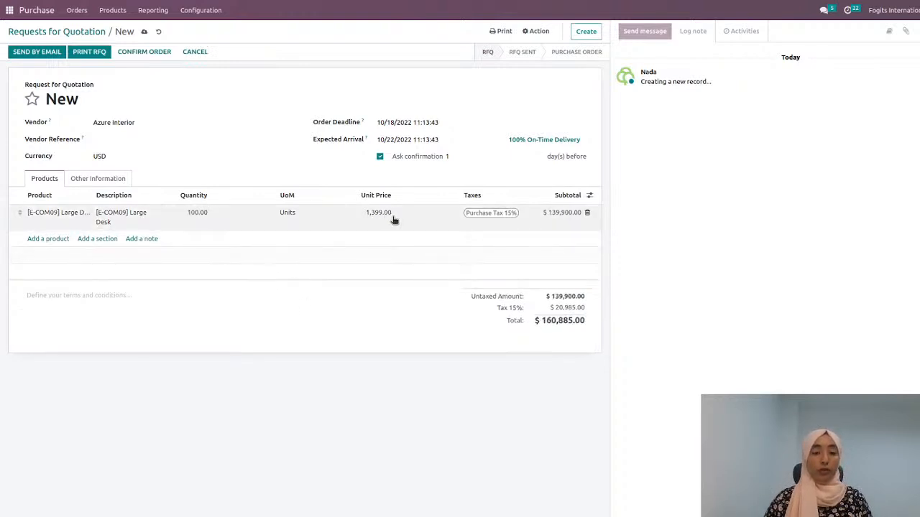
left_click(144, 54)
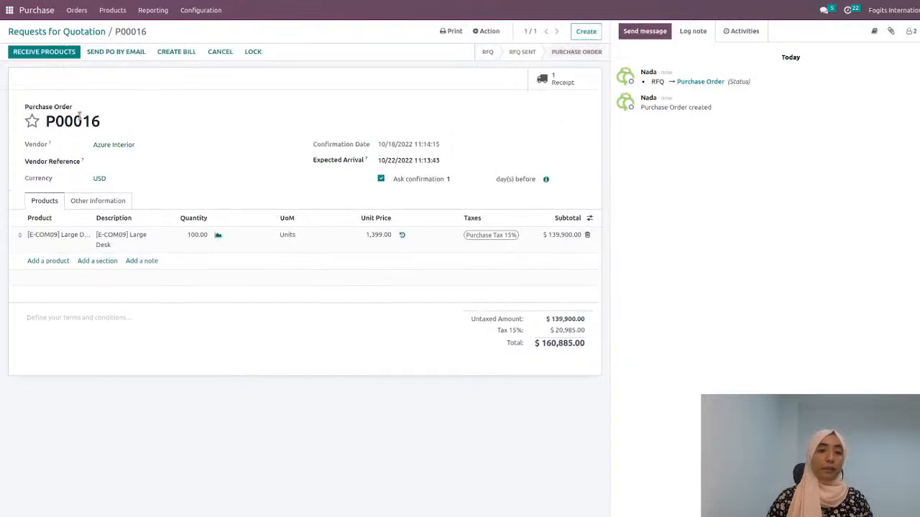
Step: Open the logistics Purchase dashboard in the Dashboards app and look through its top orders, vendors, product categories and late receipts
left_click(9, 10)
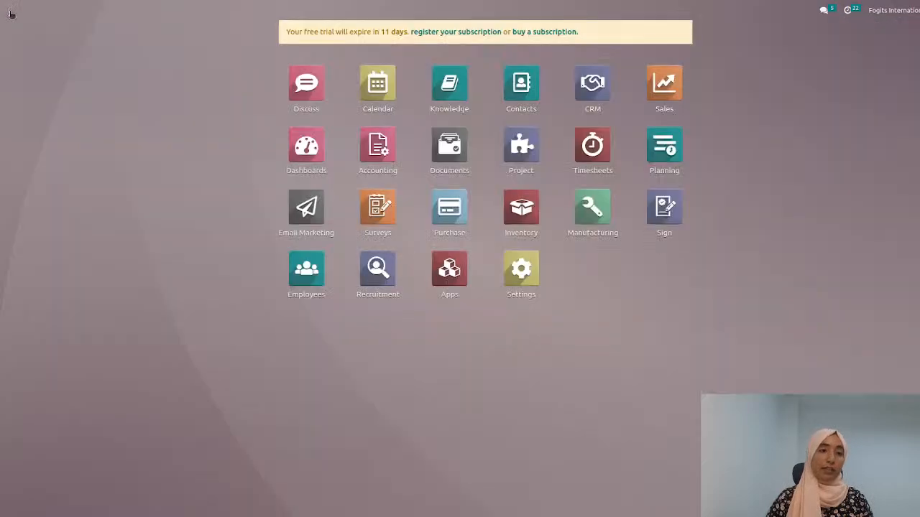
left_click(310, 141)
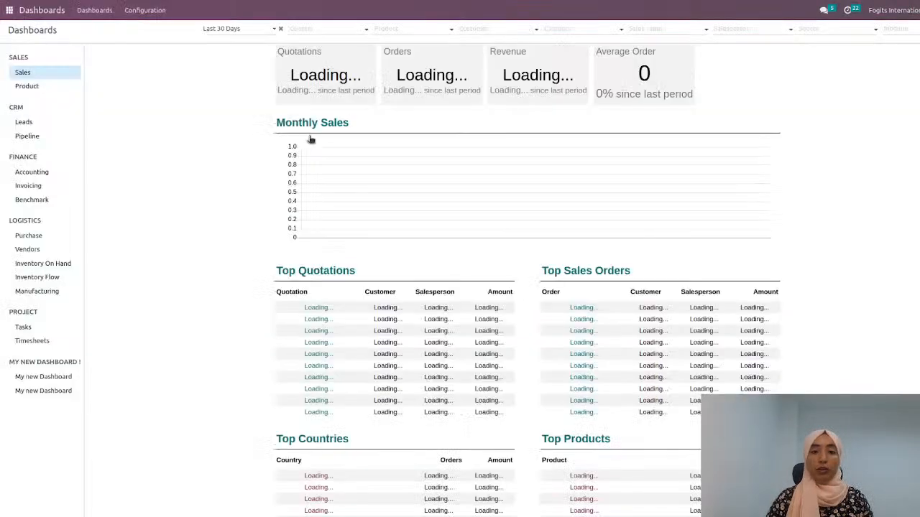
left_click(28, 236)
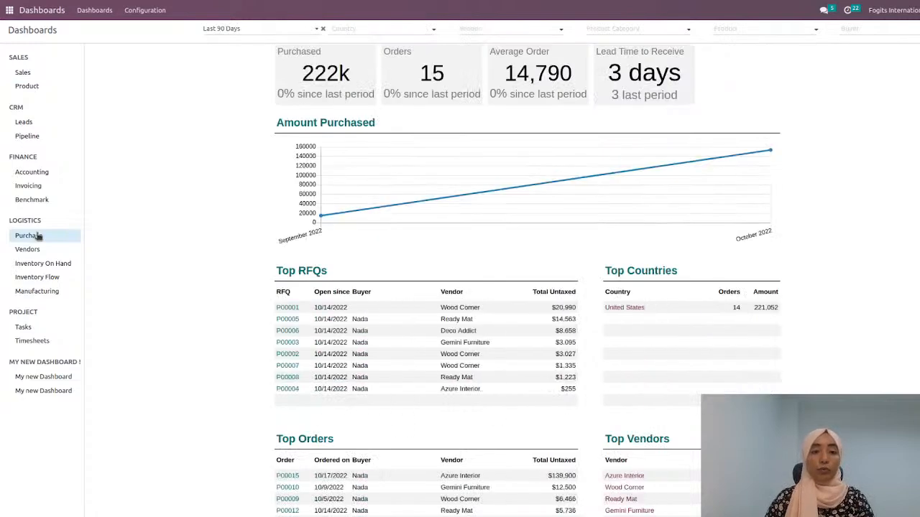
scroll(97, 262, "down", 1)
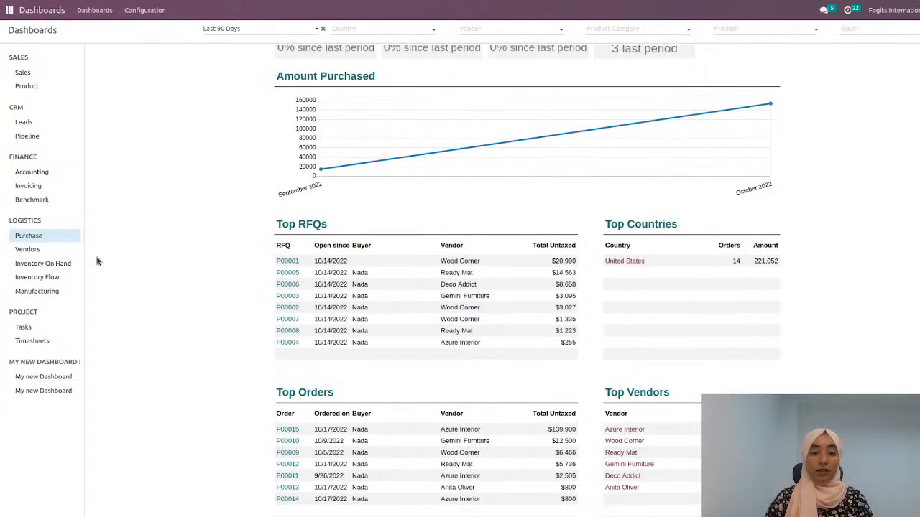
scroll(97, 262, "down", 1)
scroll(98, 261, "down", 1)
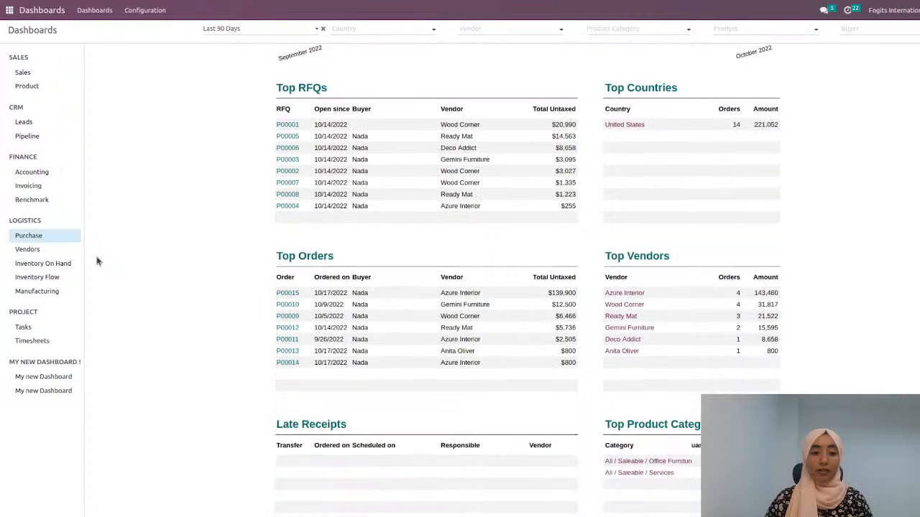
scroll(98, 261, "down", 5)
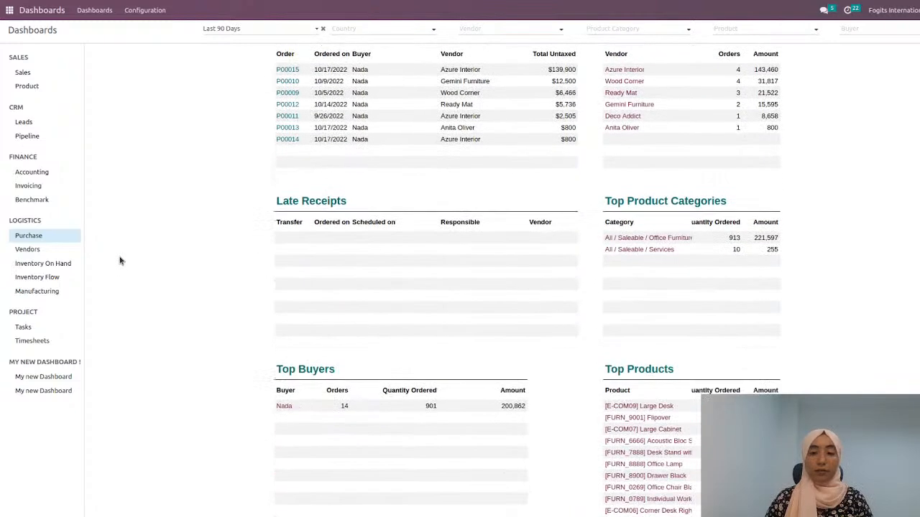
scroll(120, 260, "up", 5)
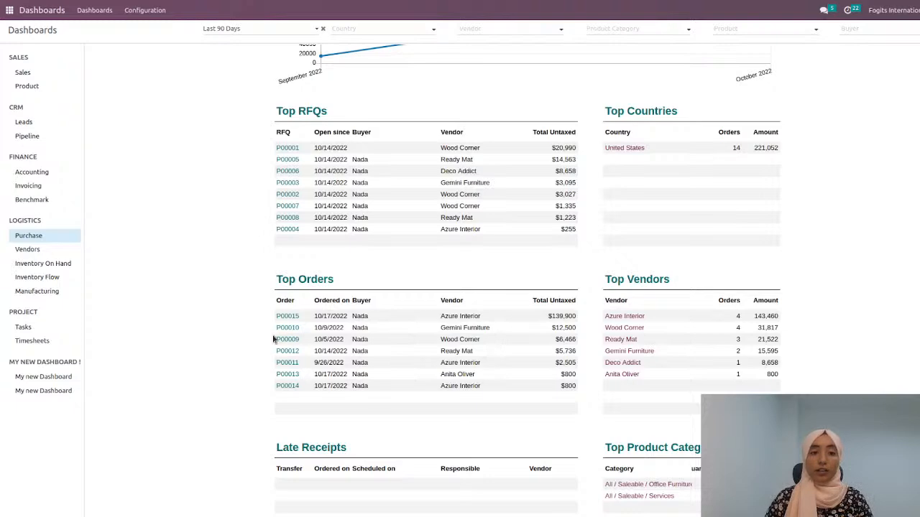
scroll(295, 238, "up", 4)
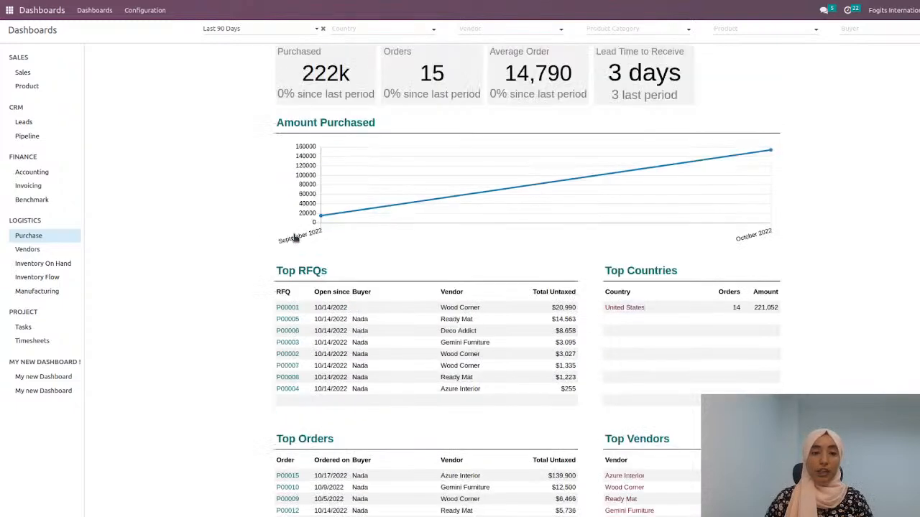
scroll(294, 238, "down", 7)
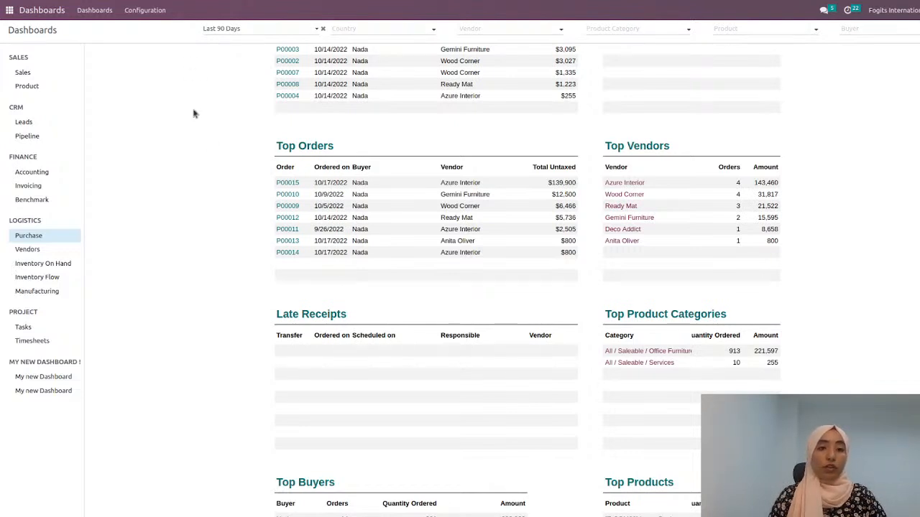
Step: Open the dashboards configuration list and move the Sales section below CRM
left_click(145, 11)
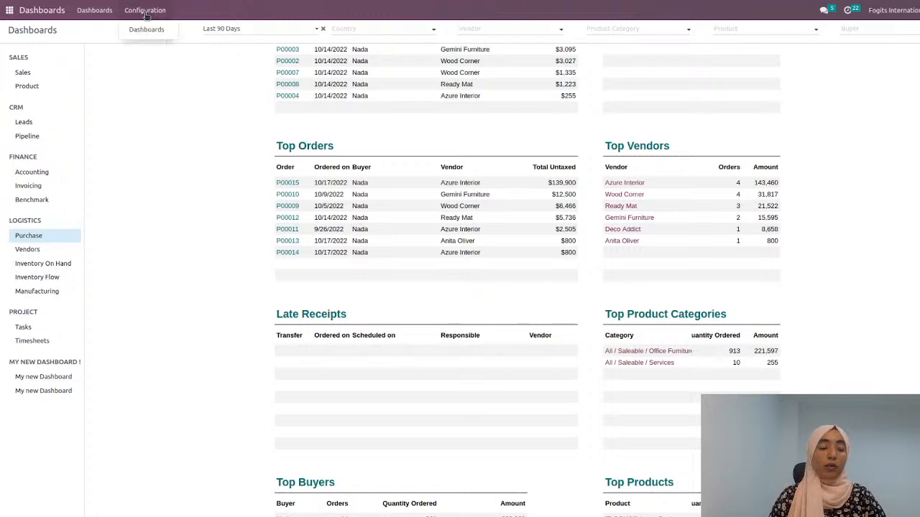
left_click(147, 30)
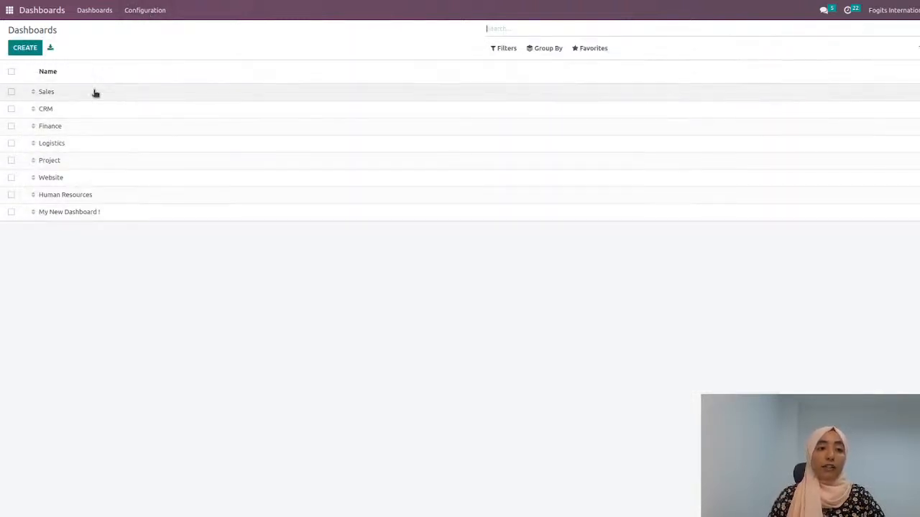
left_click_drag(34, 91, 36, 119)
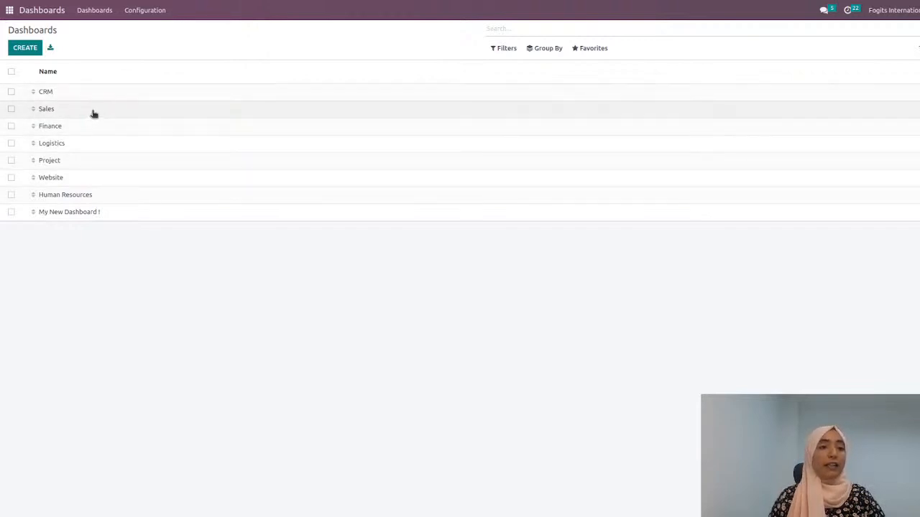
Step: Open the Purchase spreadsheet of the Logistics section for editing and look through its contents
left_click(106, 146)
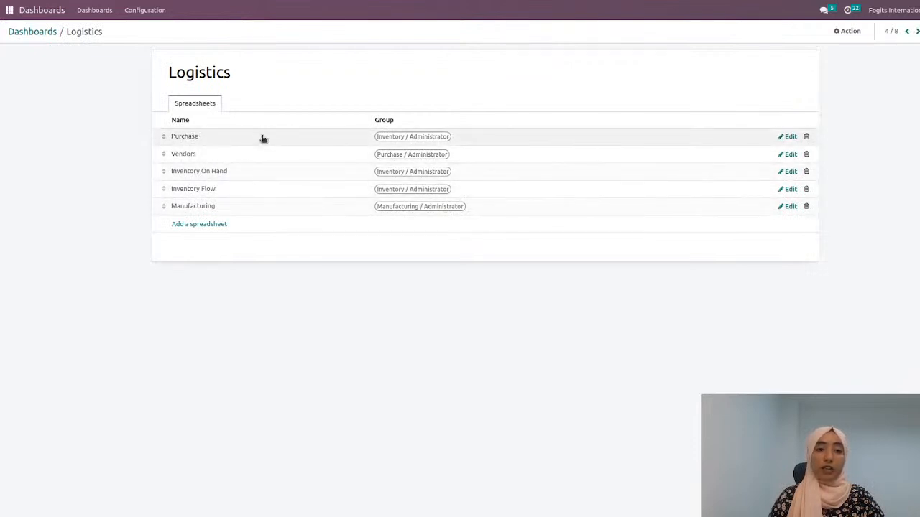
left_click(788, 136)
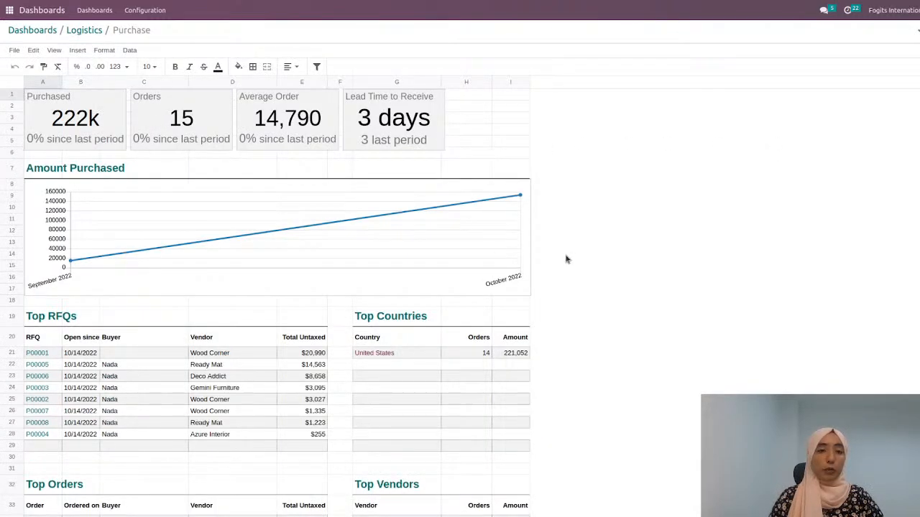
scroll(569, 259, "down", 5)
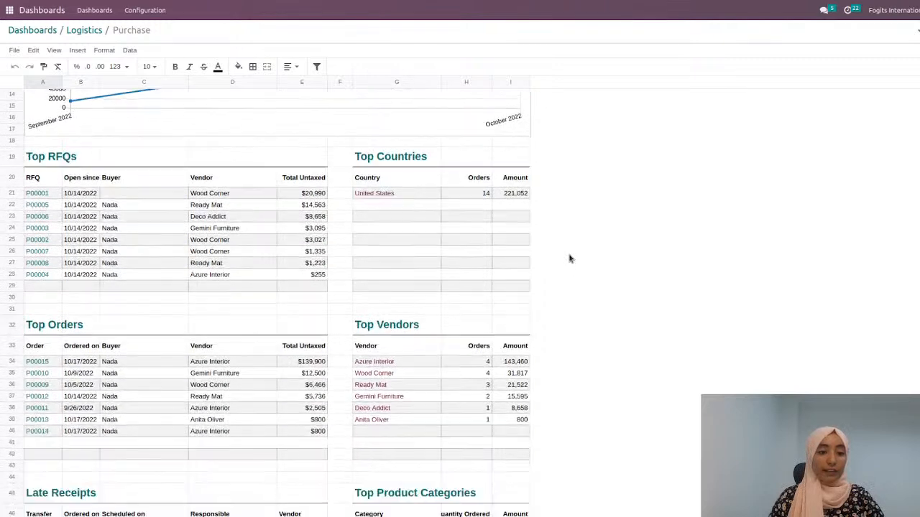
scroll(569, 259, "down", 3)
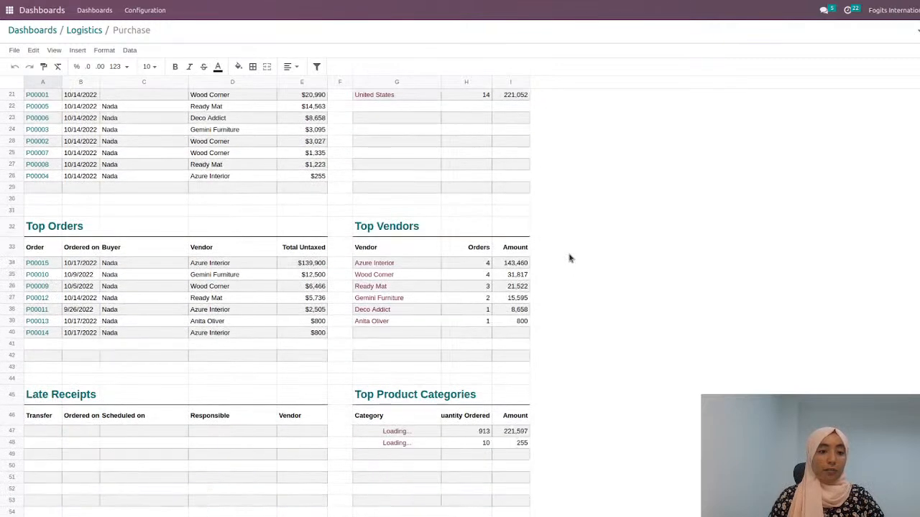
scroll(568, 259, "down", 3)
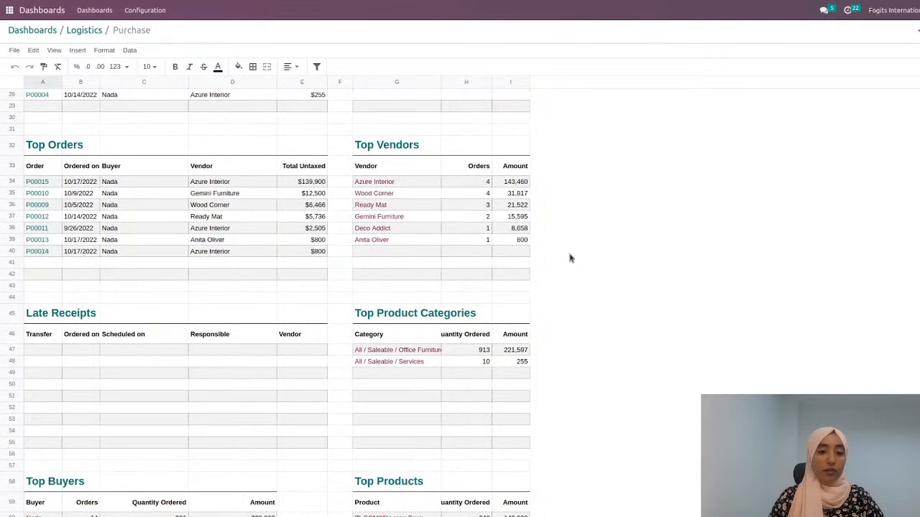
scroll(571, 257, "up", 10)
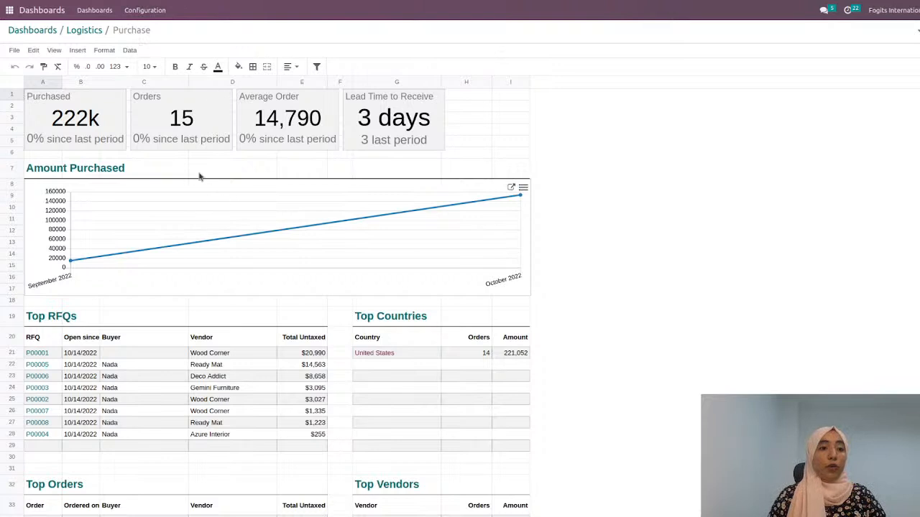
Step: View the properties of the Transfers by Creation Date list and examine its domain rules without changing them
left_click(130, 50)
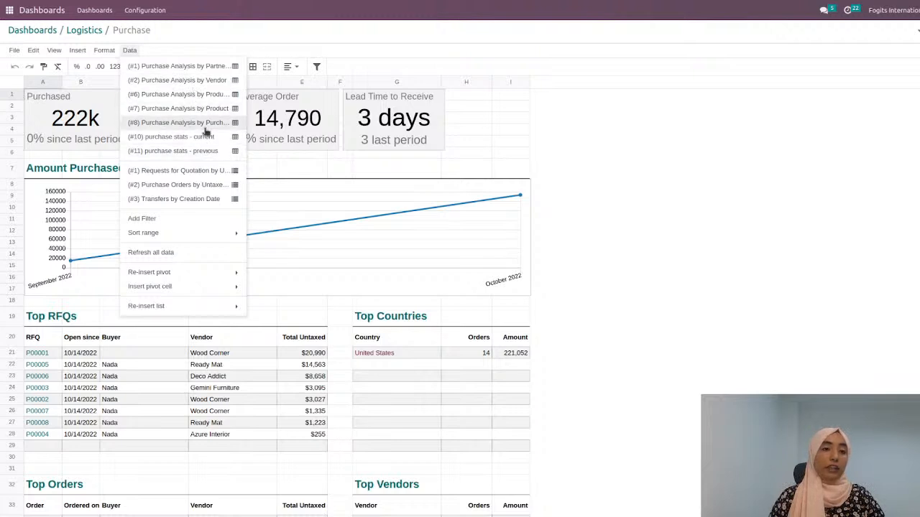
left_click(168, 201)
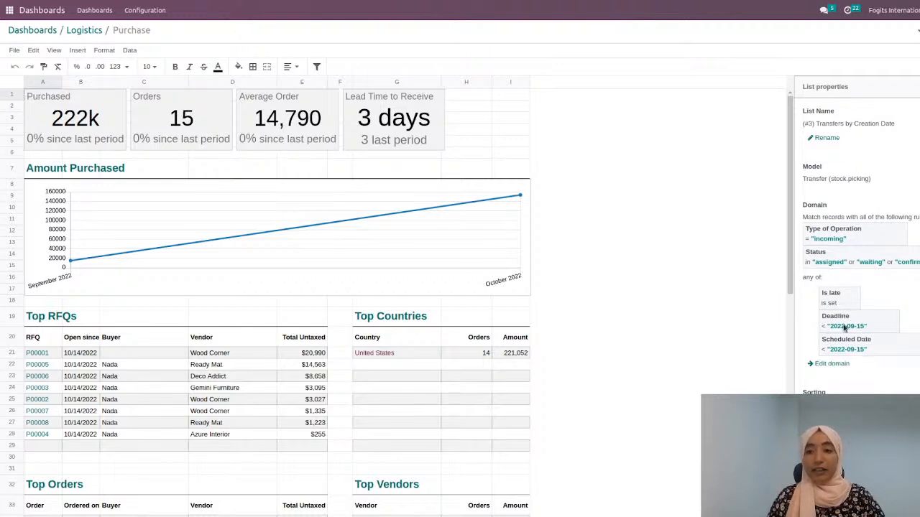
left_click(834, 368)
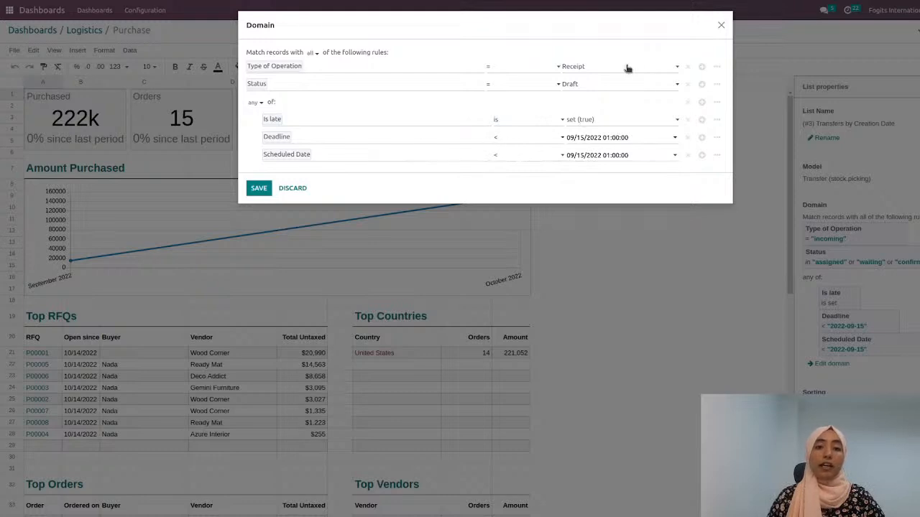
left_click(721, 26)
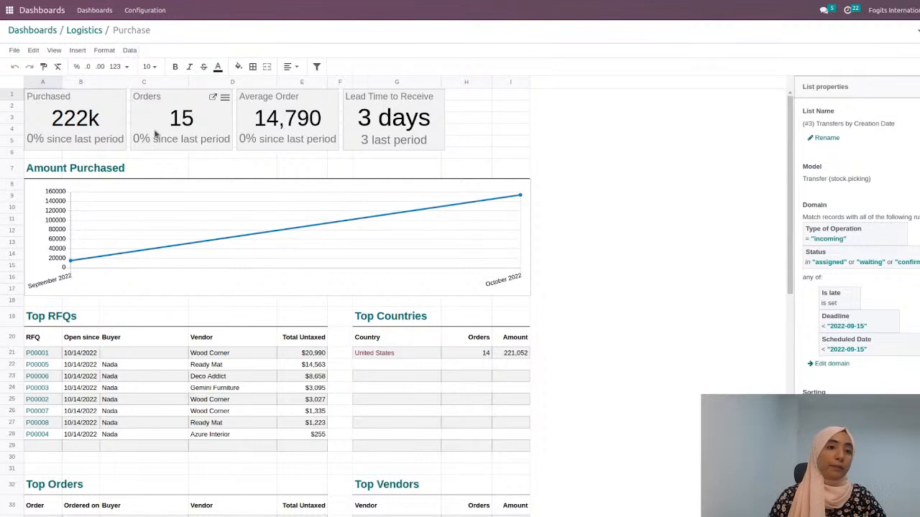
Step: View the Purchased scorecard's chart configuration, and open the Finance section from the dashboards list to see its spreadsheets' access groups
left_click(115, 111)
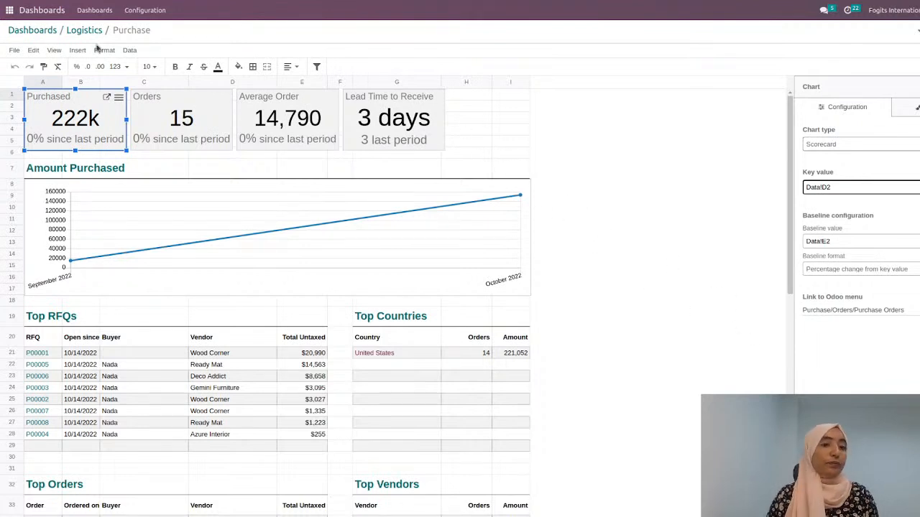
left_click(46, 32)
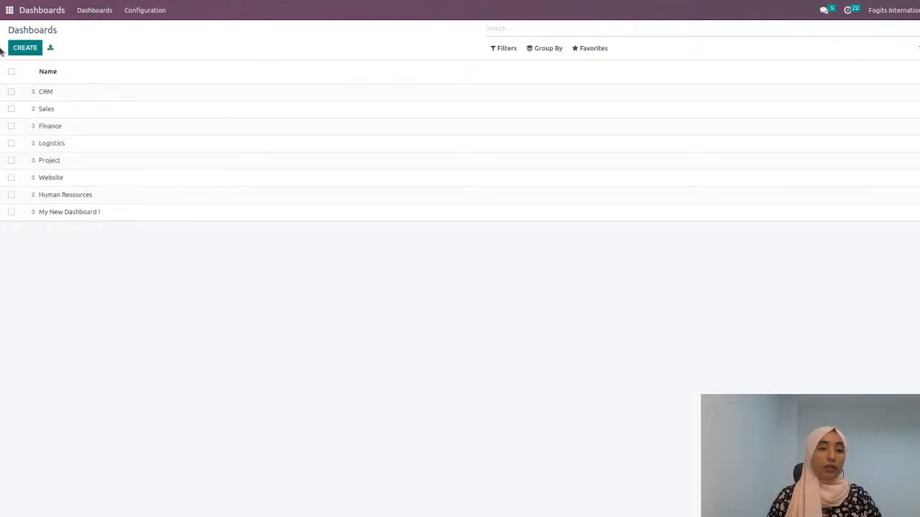
left_click(10, 11)
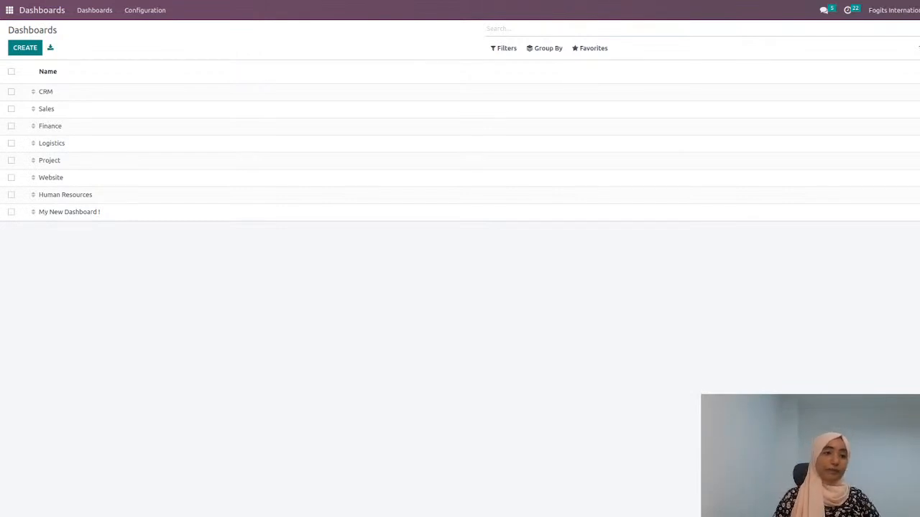
left_click(112, 128)
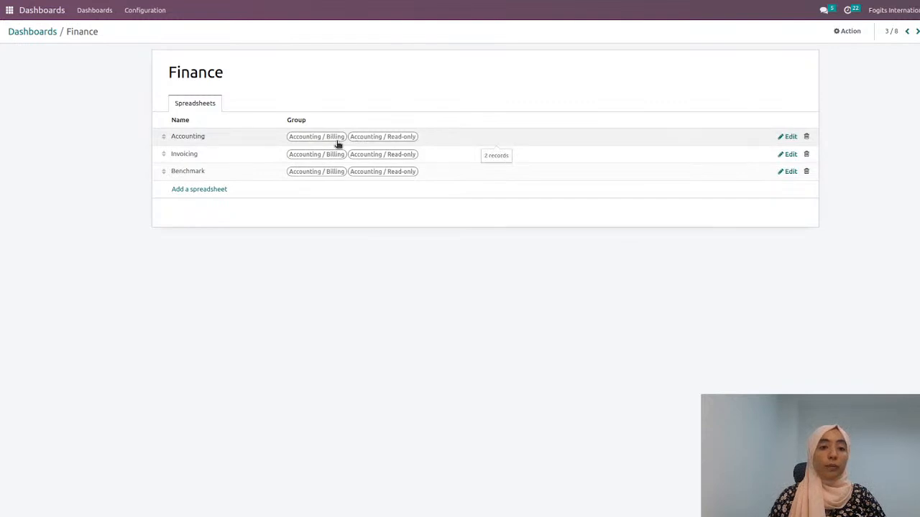
Step: Switch to the Settings app and open the list of users
left_click(11, 11)
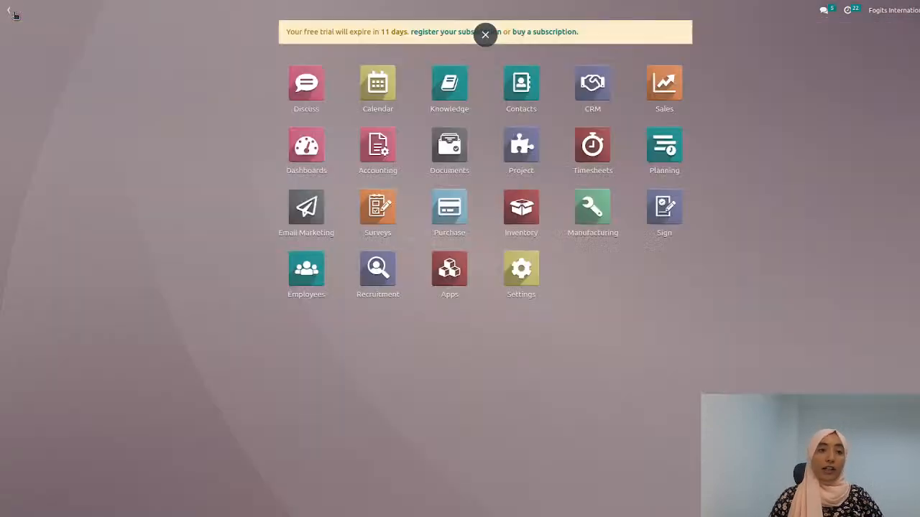
left_click(523, 272)
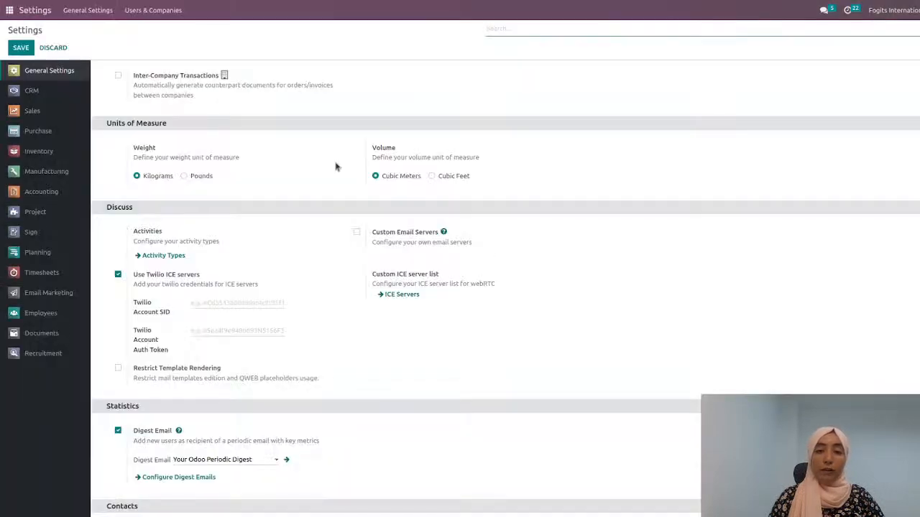
left_click(147, 11)
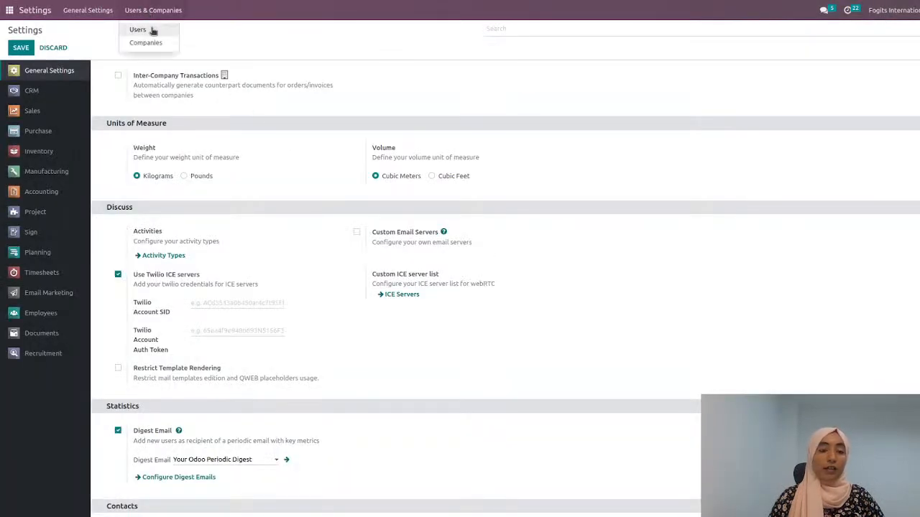
left_click(152, 30)
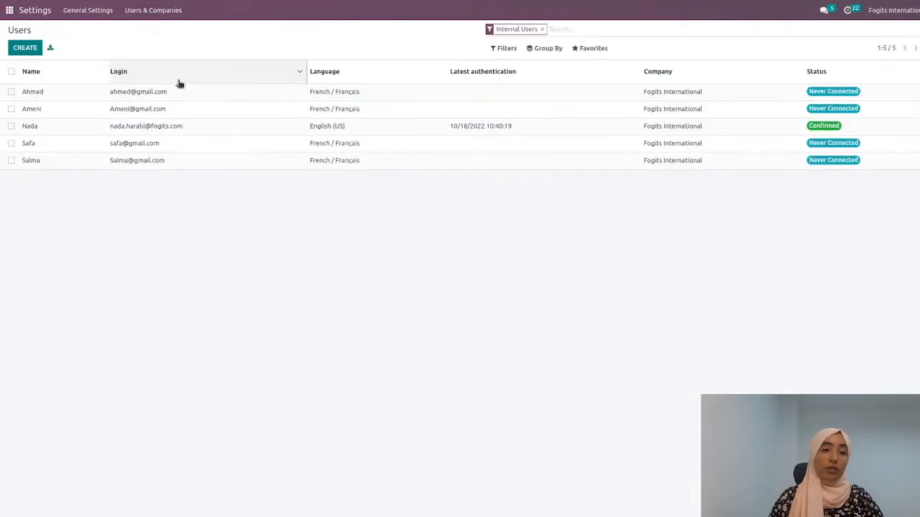
Step: Examine the access rights of the user with Confirmed status, including the Accounting role, and switch back to the Dashboards app
left_click(184, 130)
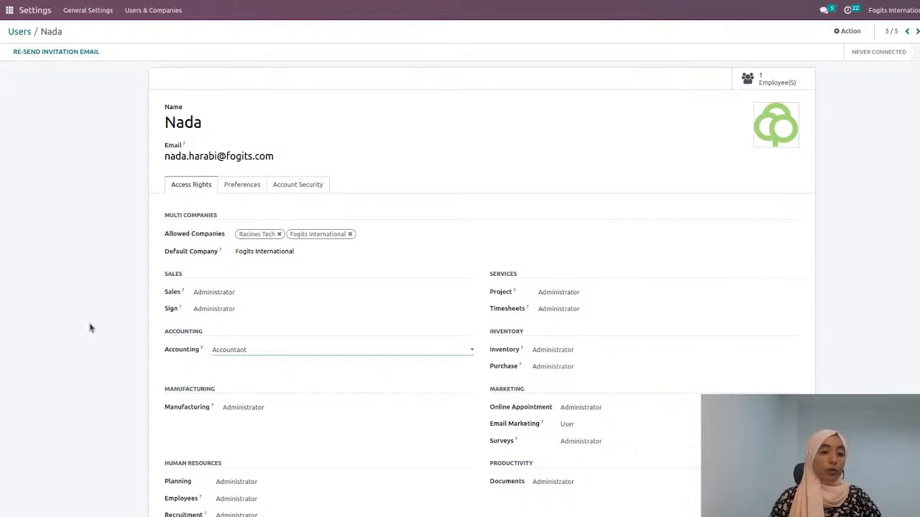
left_click(5, 10)
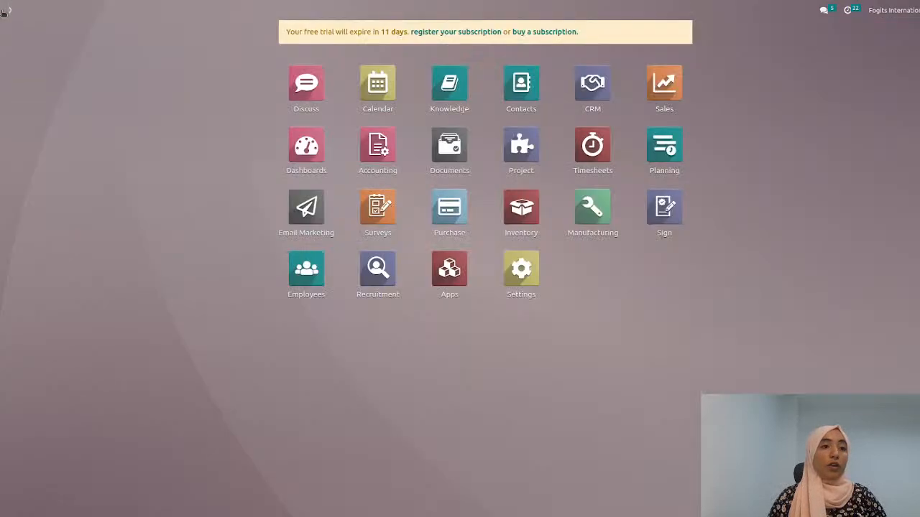
left_click(315, 148)
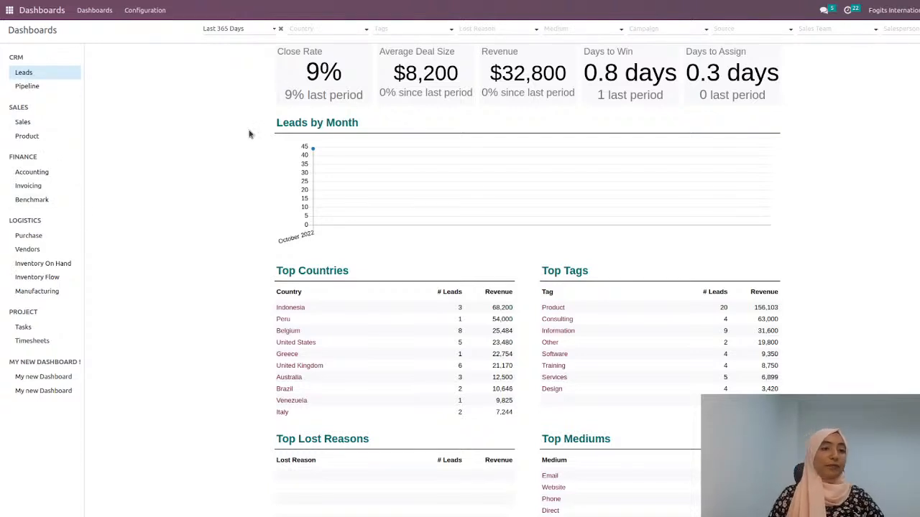
Step: From the dashboards configuration, open the Sales section's Sales spreadsheet for editing, look through its contents, and return to the apps overview
left_click(154, 10)
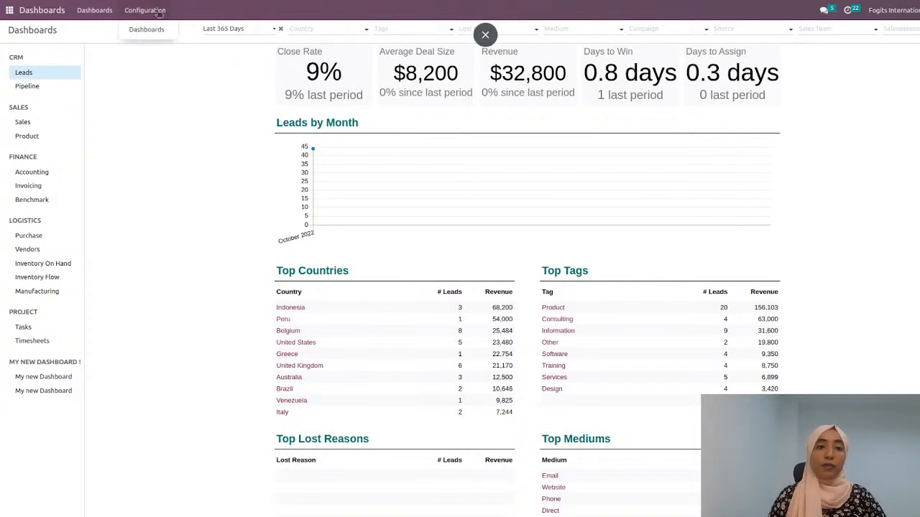
left_click(152, 34)
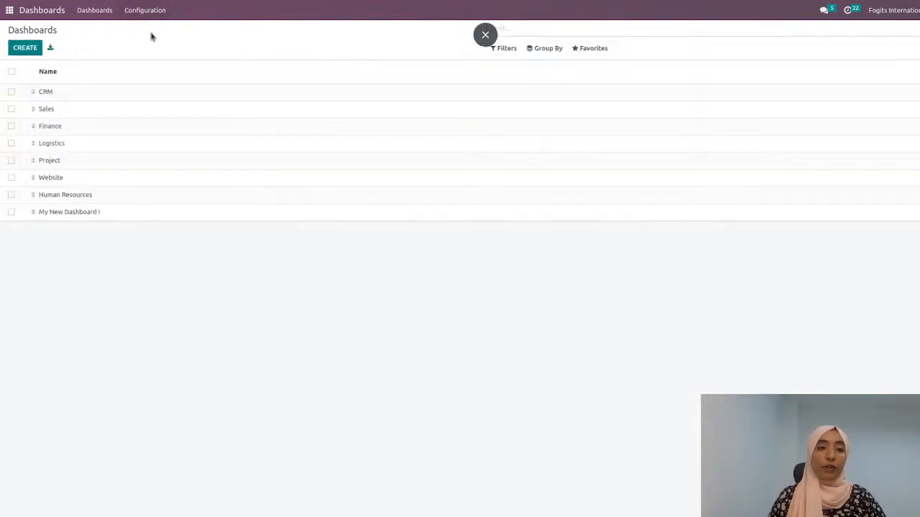
left_click(141, 105)
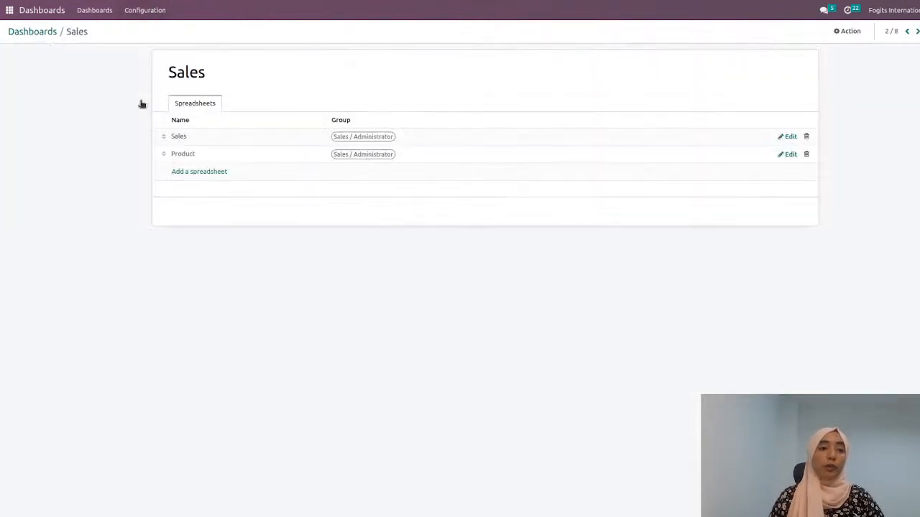
left_click(790, 138)
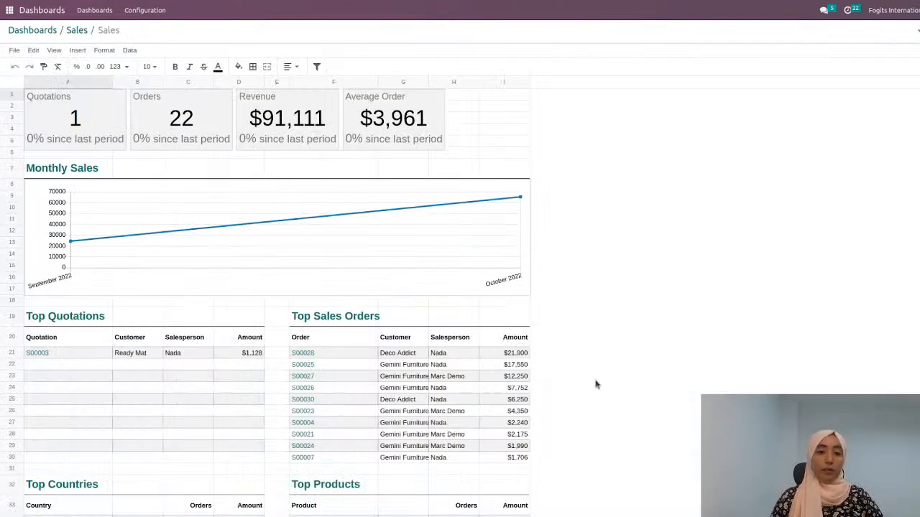
scroll(596, 384, "down", 5)
scroll(596, 384, "up", 5)
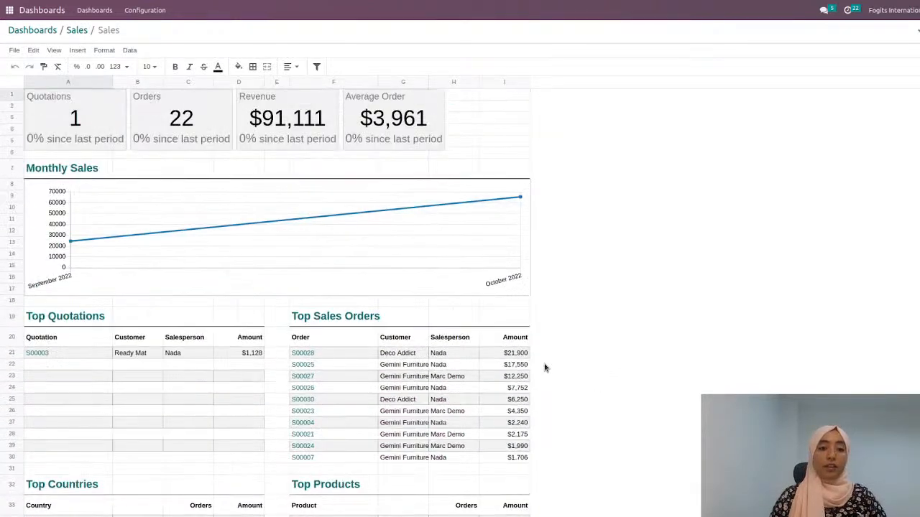
left_click(10, 10)
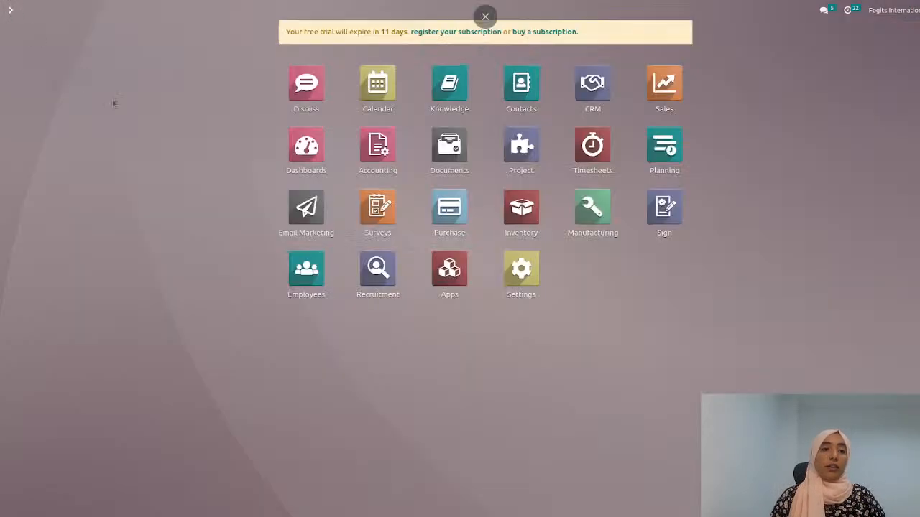
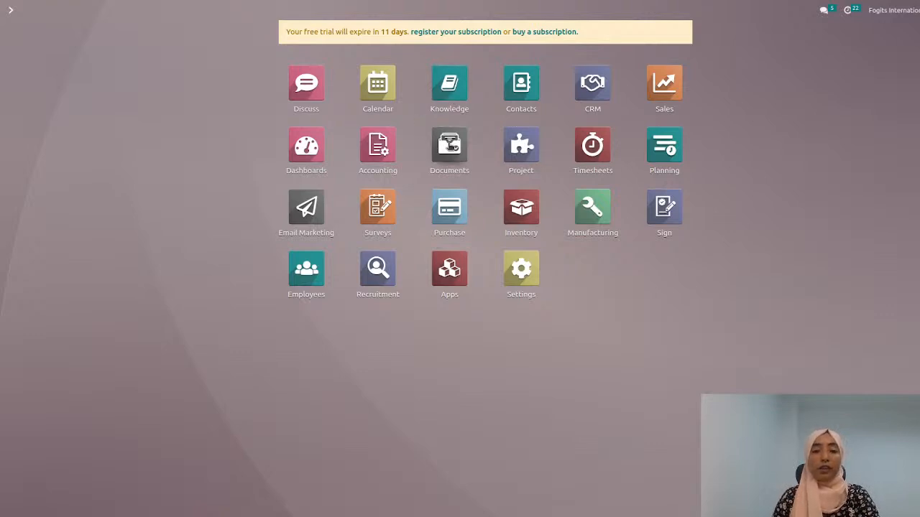
Step: Switch to the Documents app and create a blank spreadsheet in the Internal workspace
left_click(450, 146)
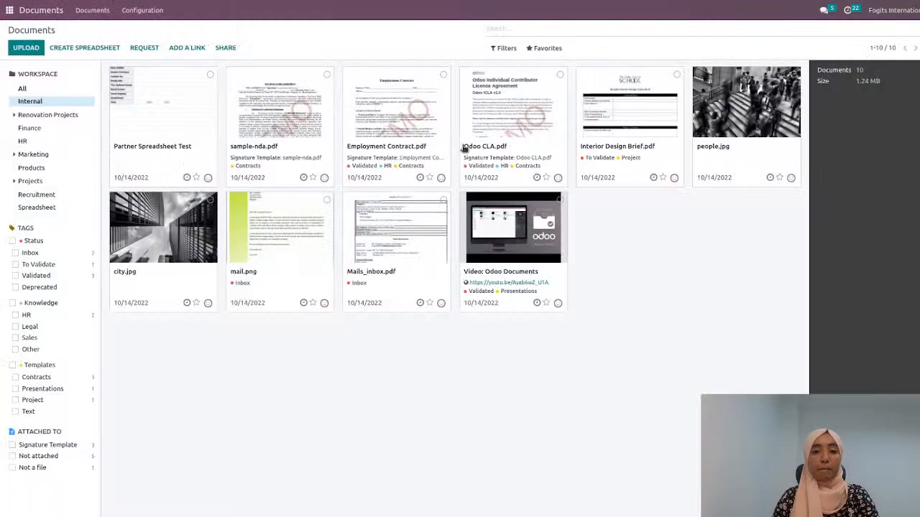
left_click(65, 50)
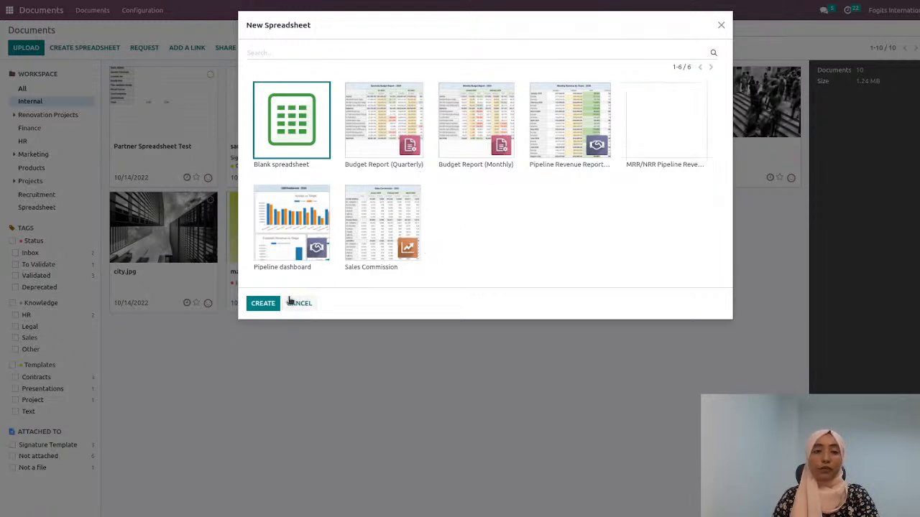
left_click(263, 304)
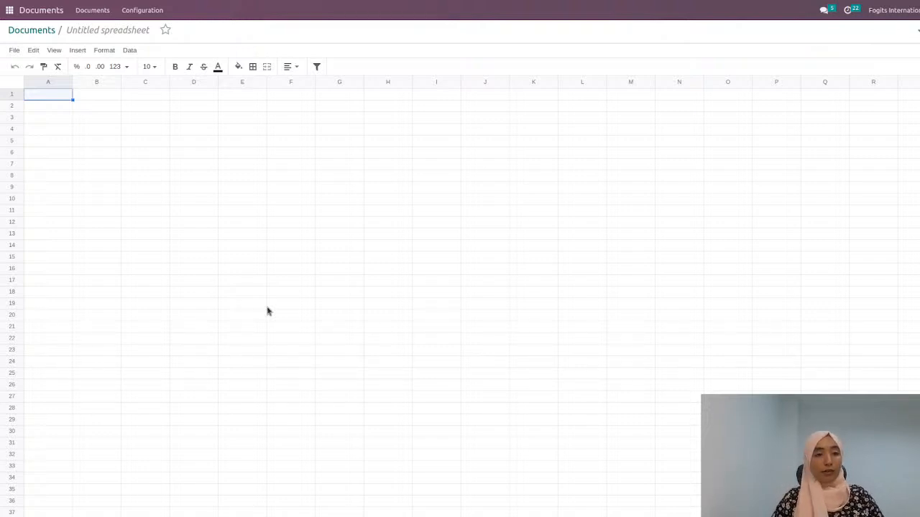
Step: Rename the untitled spreadsheet as My Super New Dashboard
left_click(98, 29)
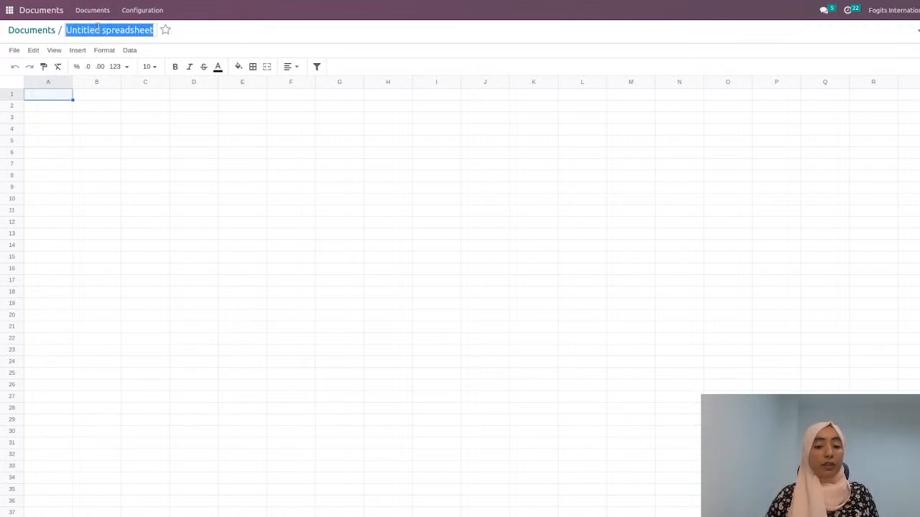
type("My")
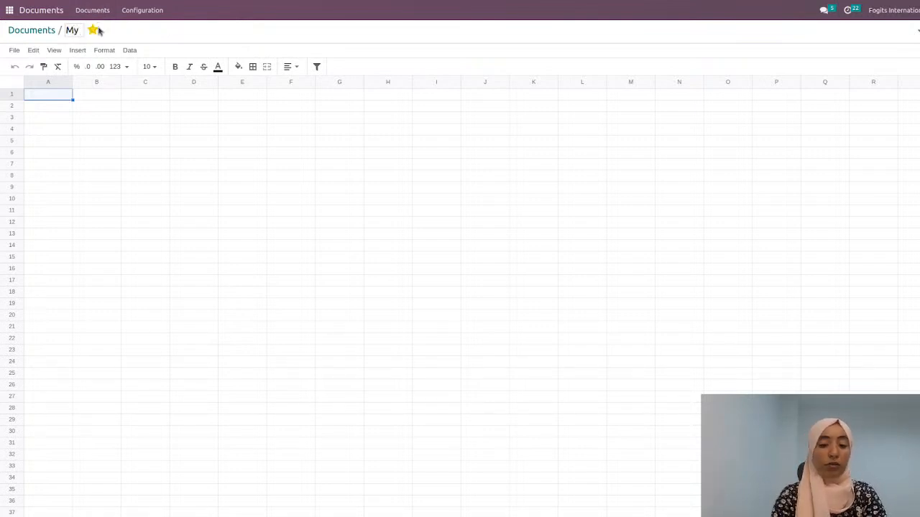
type(" Sup")
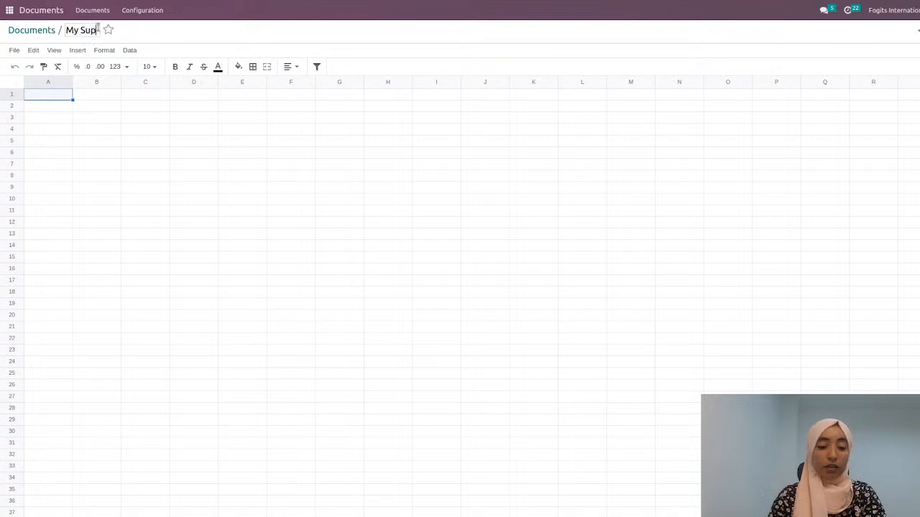
type("er Ne")
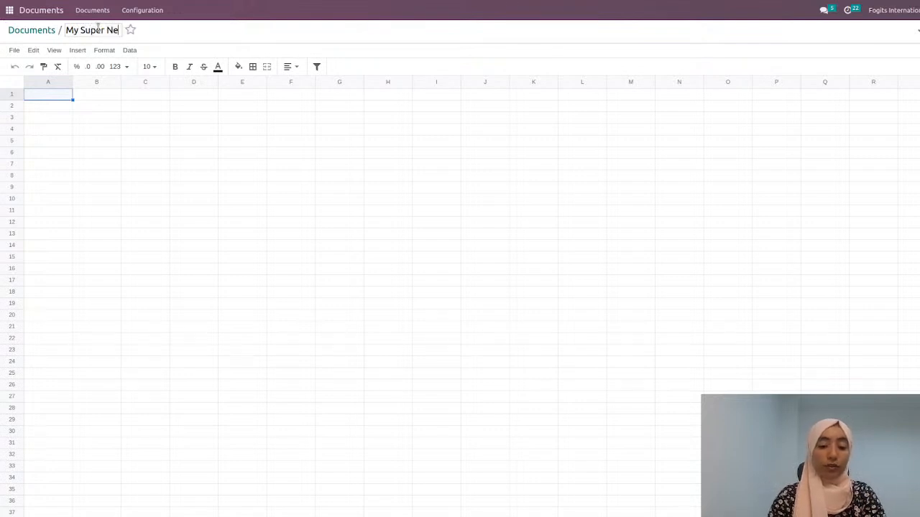
type("w Dashboard")
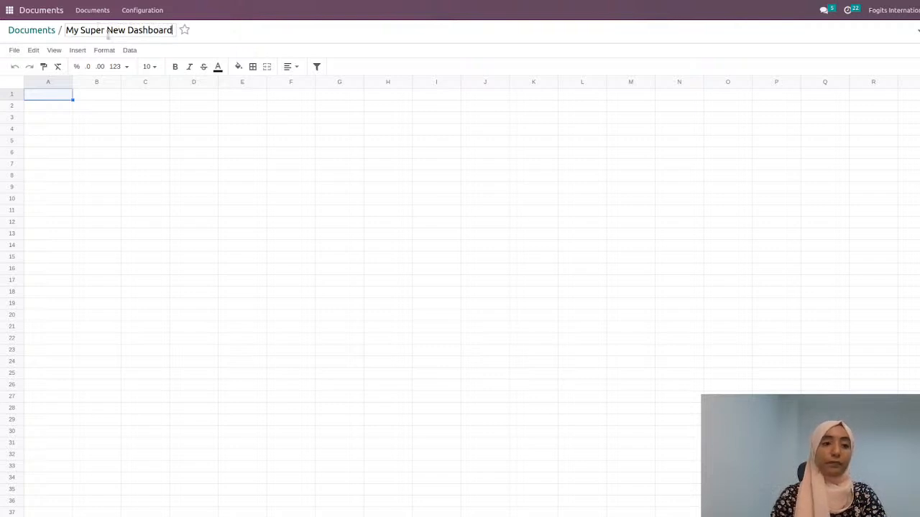
left_click(209, 145)
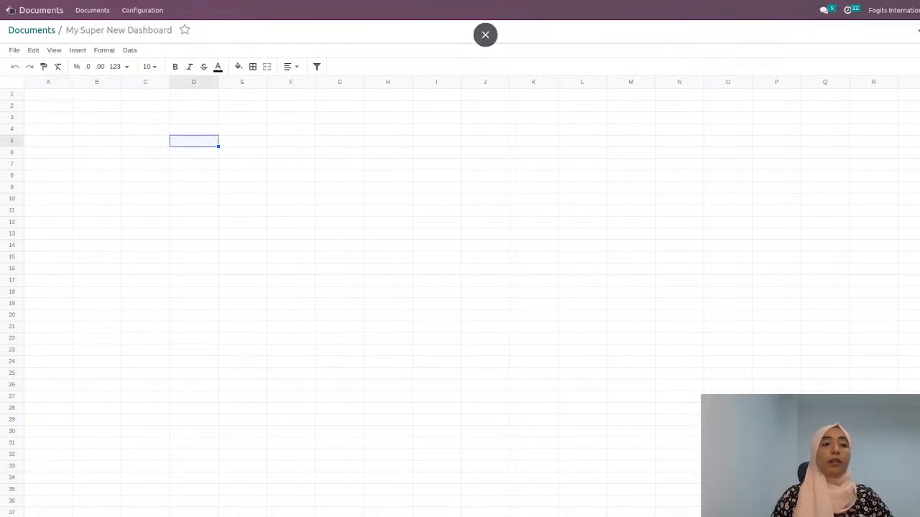
Step: Switch to the CRM app, show the whole pipeline as a list without the My Pipeline filter, and view the options for inserting it in a spreadsheet
left_click(10, 10)
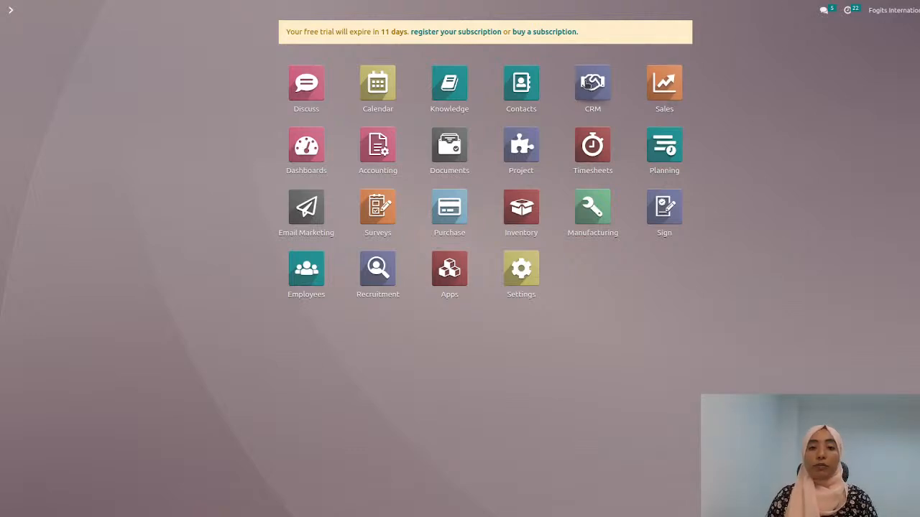
left_click(586, 84)
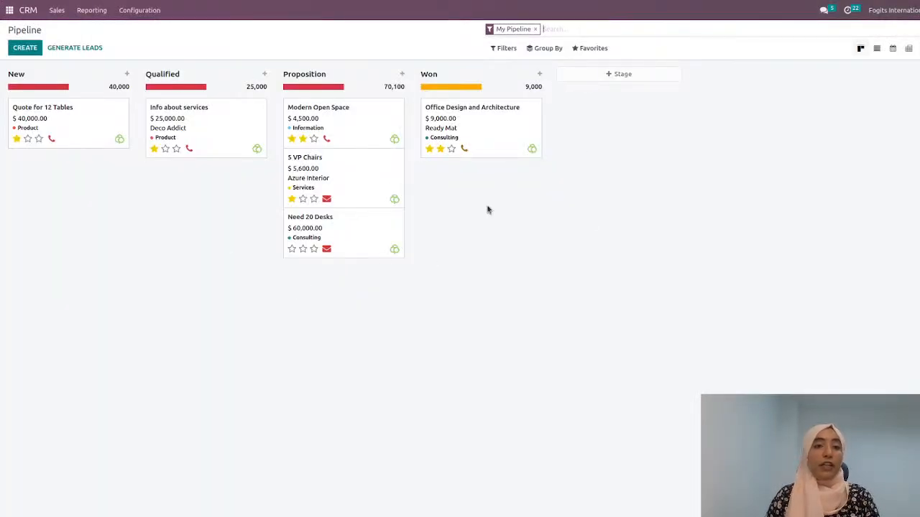
left_click(535, 28)
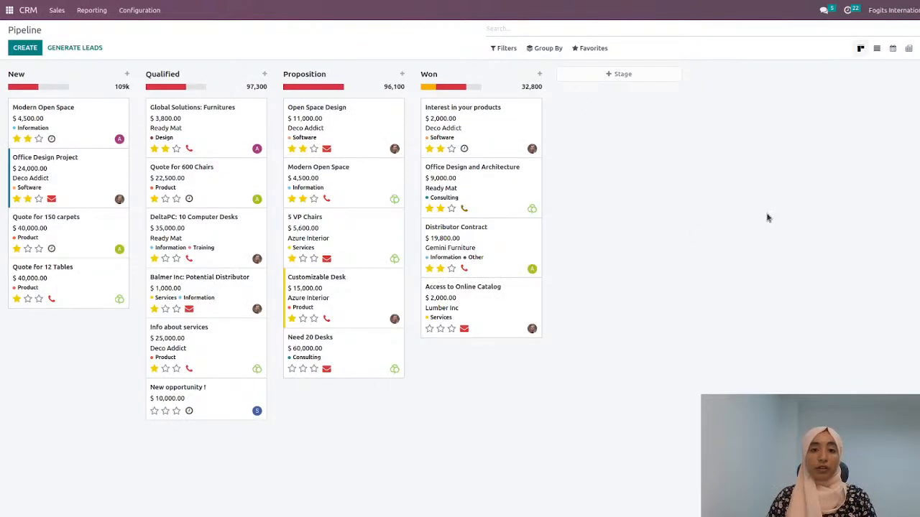
left_click(876, 49)
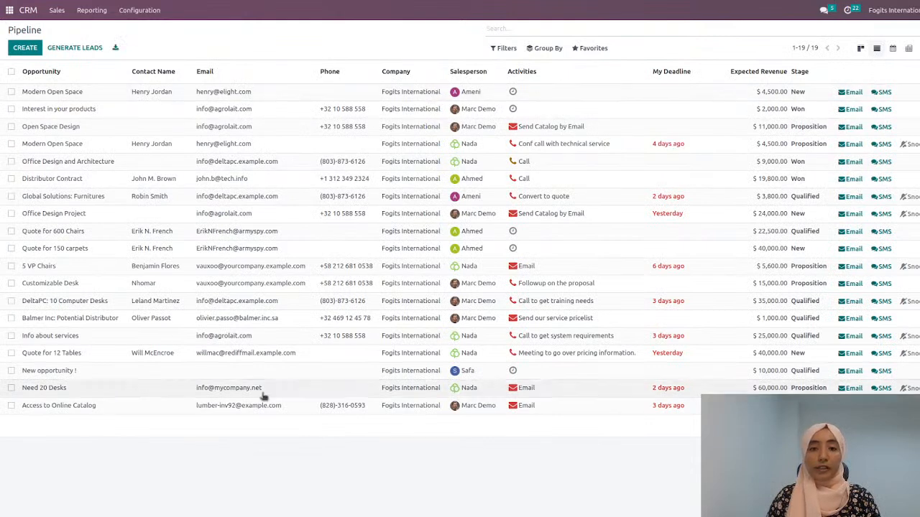
left_click(588, 49)
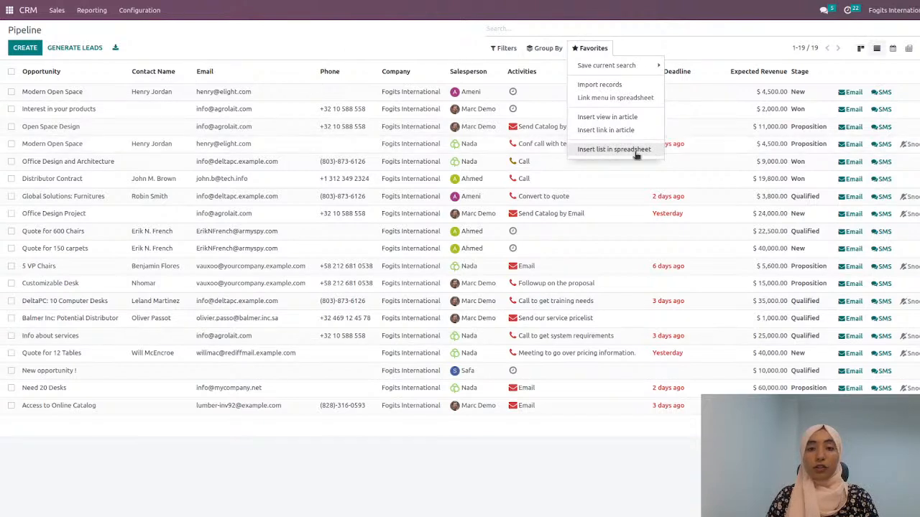
left_click(424, 41)
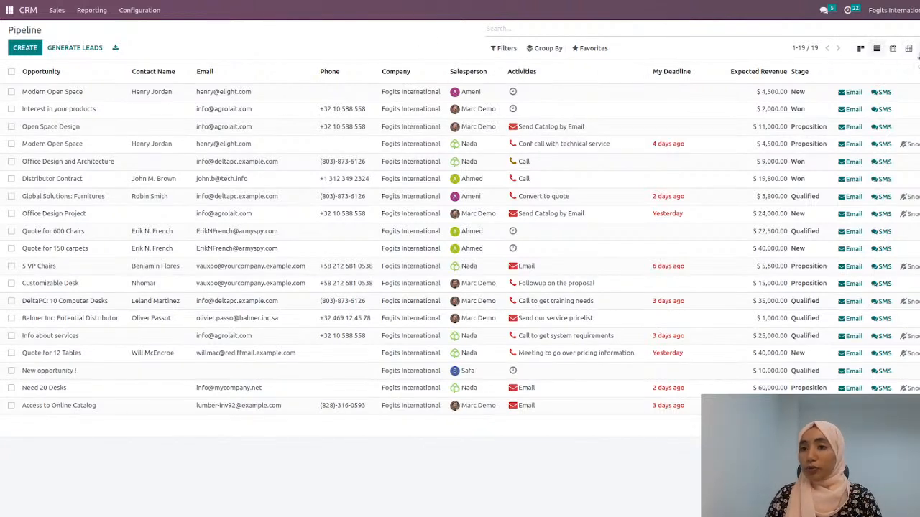
Step: Show the pipeline as a graph grouped by Salesperson and then by Stage
left_click(918, 49)
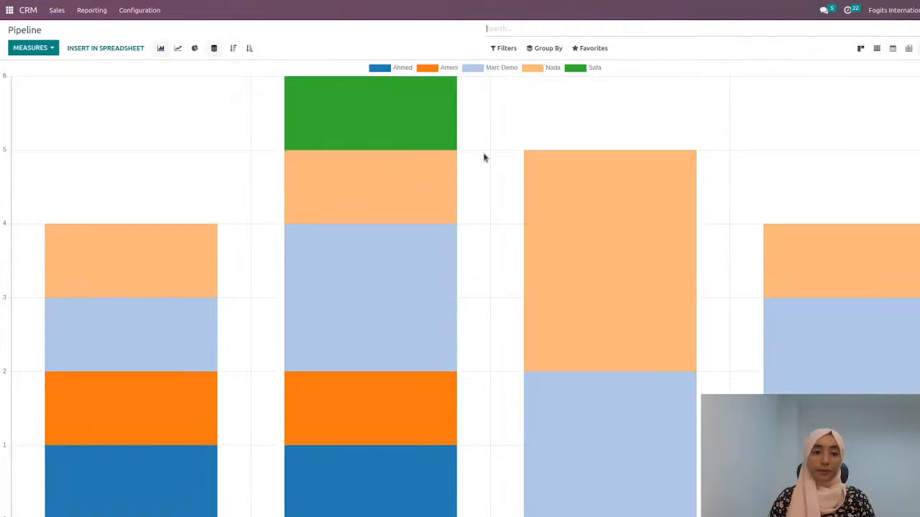
left_click(547, 48)
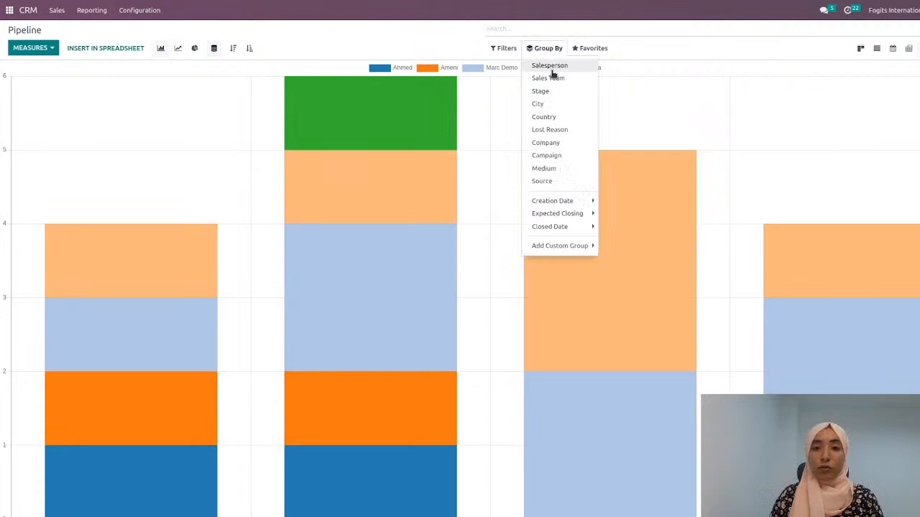
left_click(551, 70)
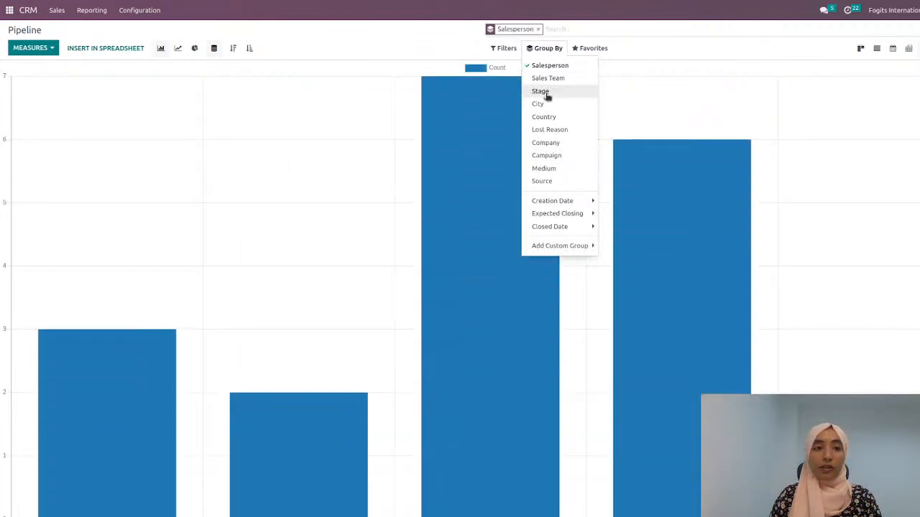
left_click(541, 92)
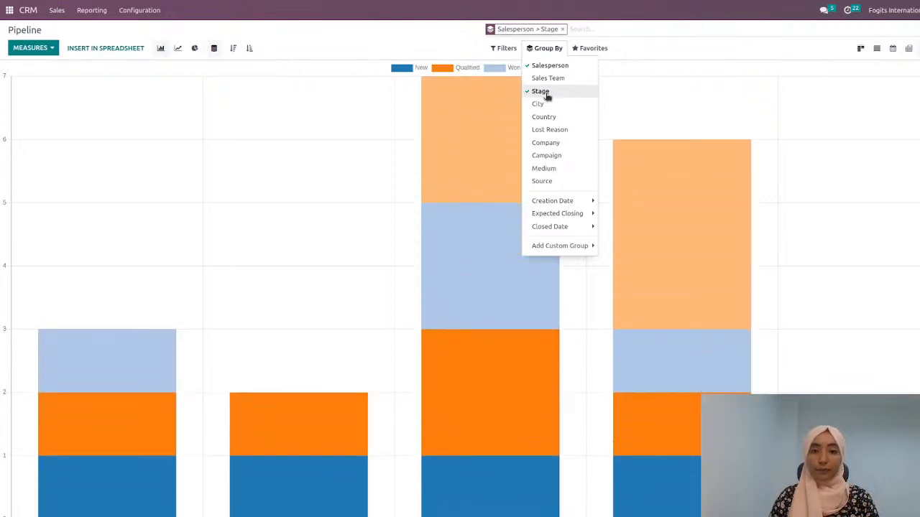
left_click(369, 36)
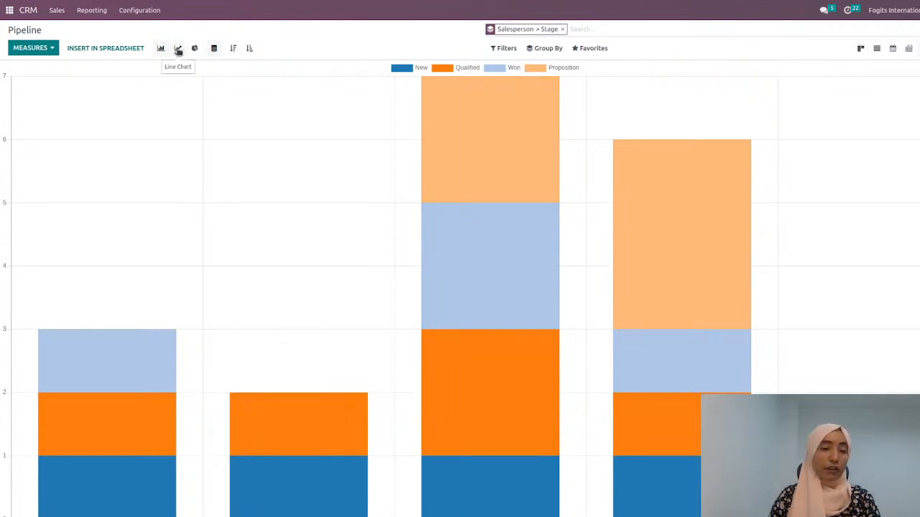
Step: Preview the pipeline graph as line and pie charts, and set it to an unstacked bar chart
left_click(178, 49)
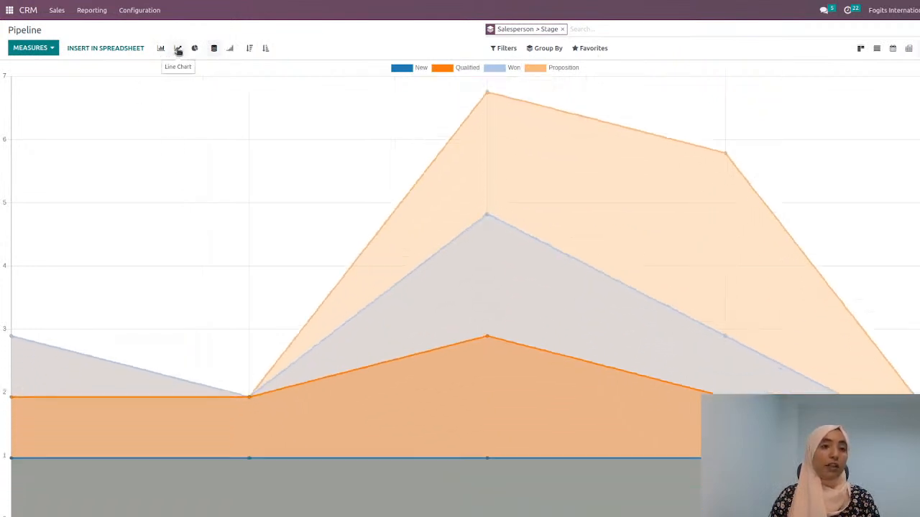
left_click(194, 48)
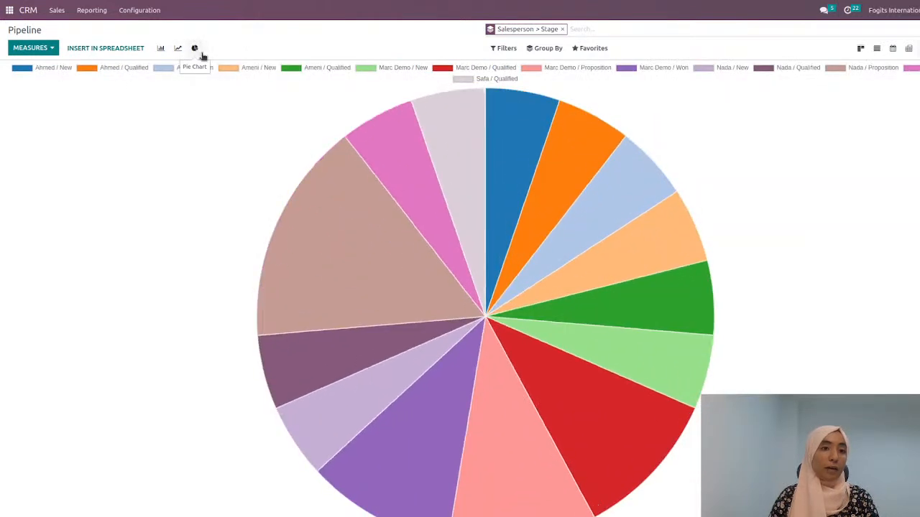
left_click(161, 48)
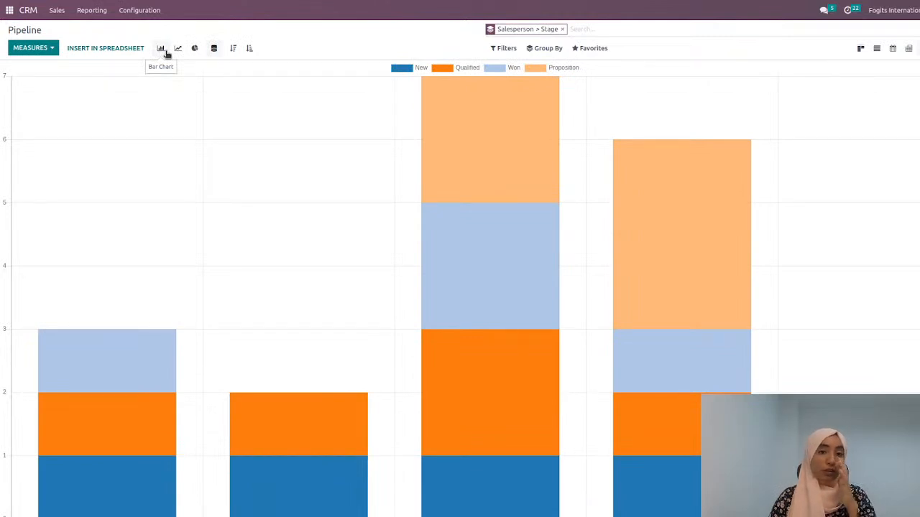
left_click(214, 49)
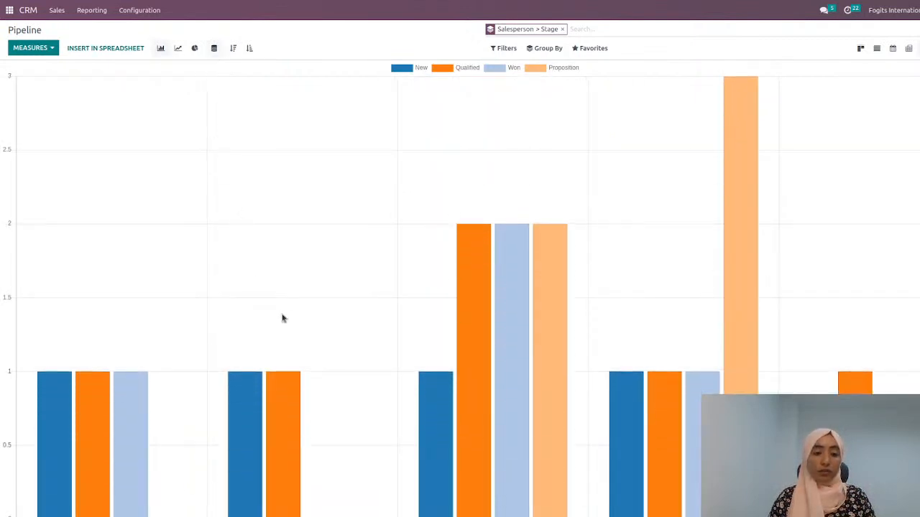
Step: Insert the Opportunities graph into the My Super New Dashboard spreadsheet
mouse_move(166, 368)
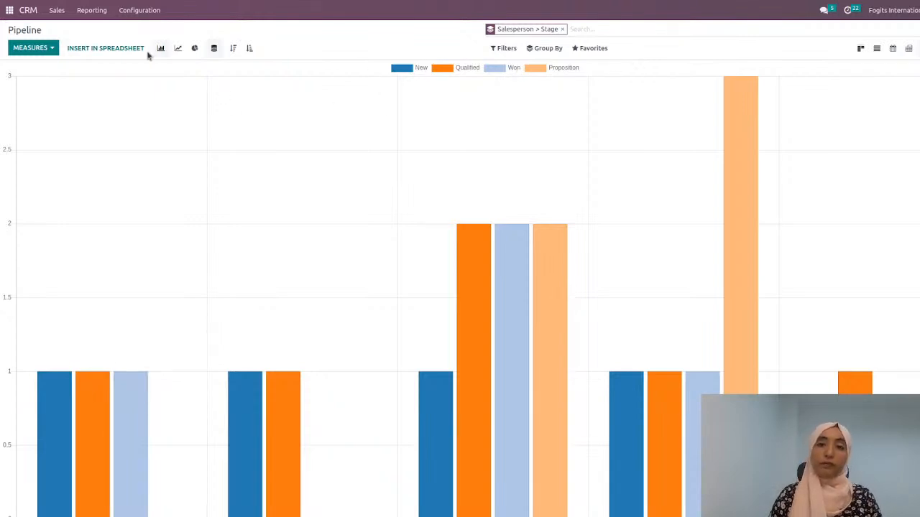
left_click(93, 48)
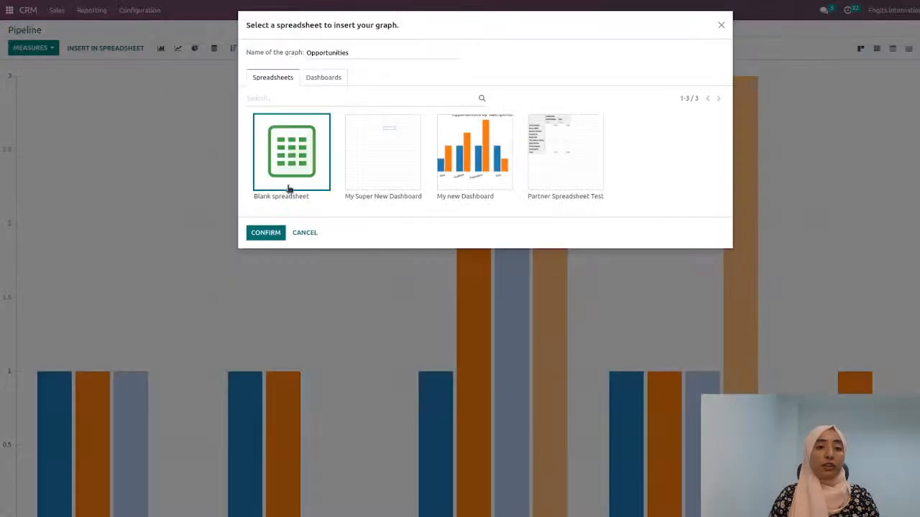
left_click(390, 164)
left_click(265, 232)
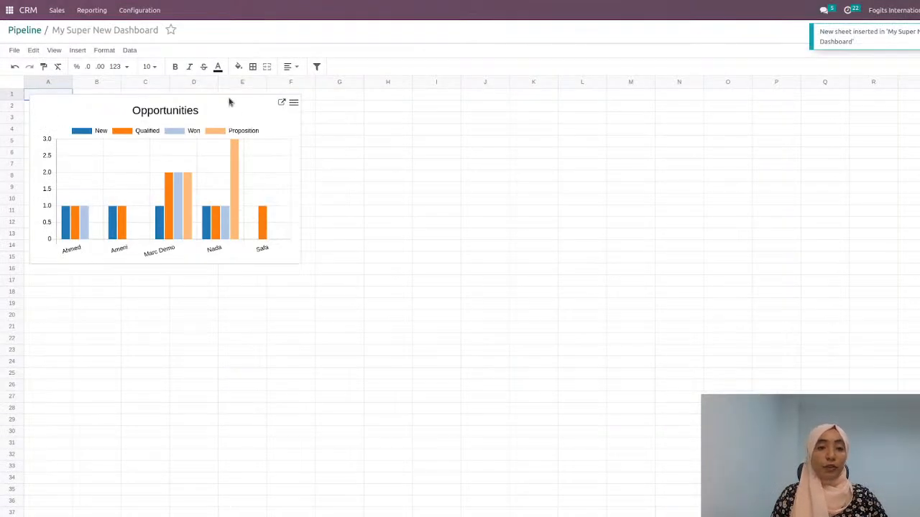
Step: Move the Opportunities chart down to start at about row 5, and try the Line chart type before setting it back to Bar
left_click_drag(230, 100, 226, 142)
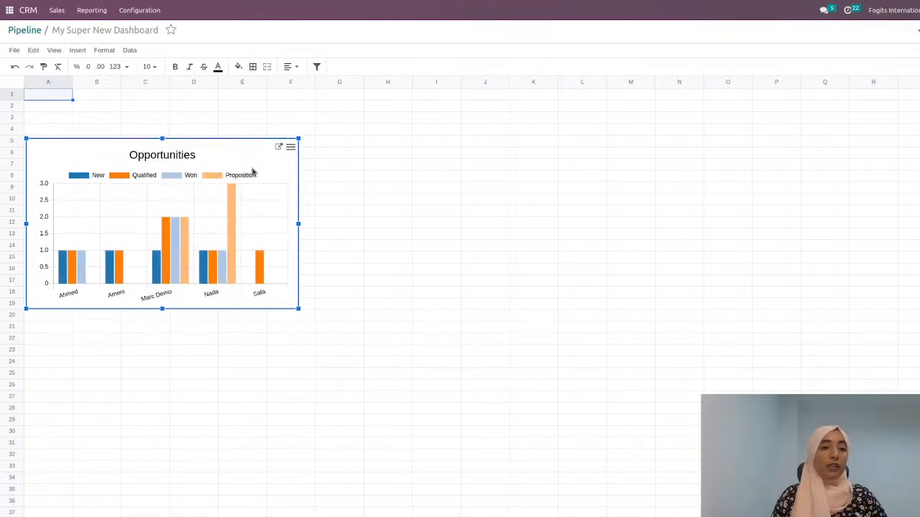
left_click(290, 148)
left_click(233, 151)
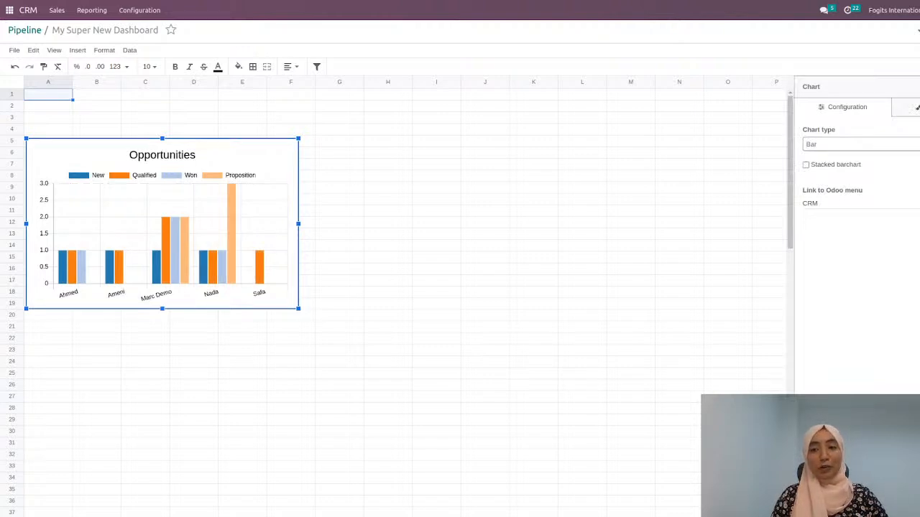
left_click(871, 164)
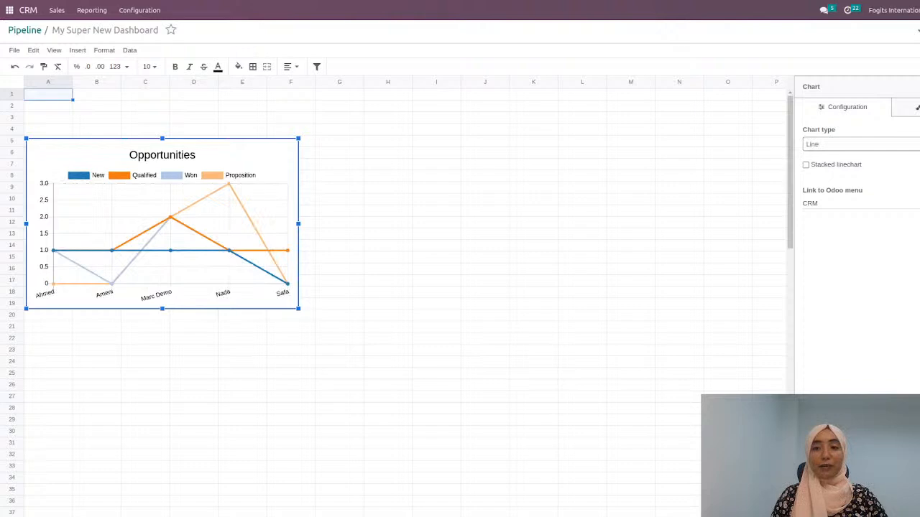
left_click(862, 176)
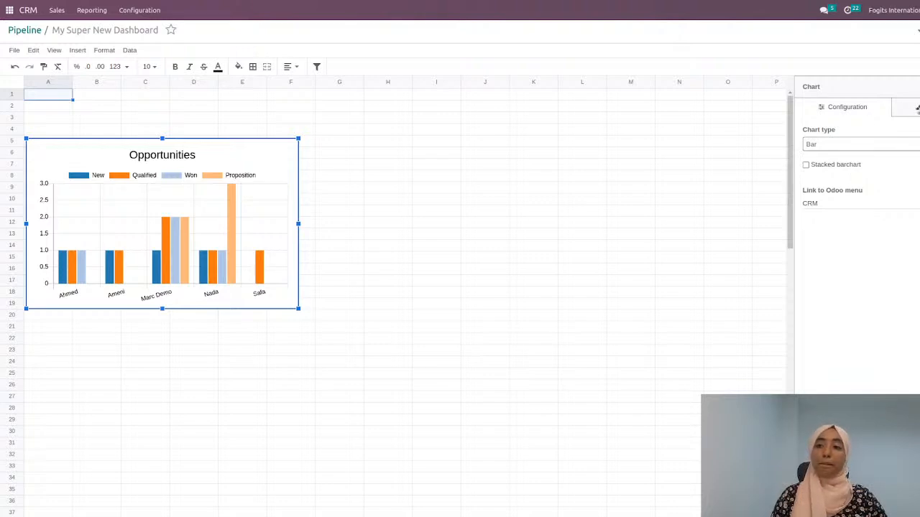
Step: Change the chart's title to "Opportunities by salesperson" in its design settings
left_click(917, 108)
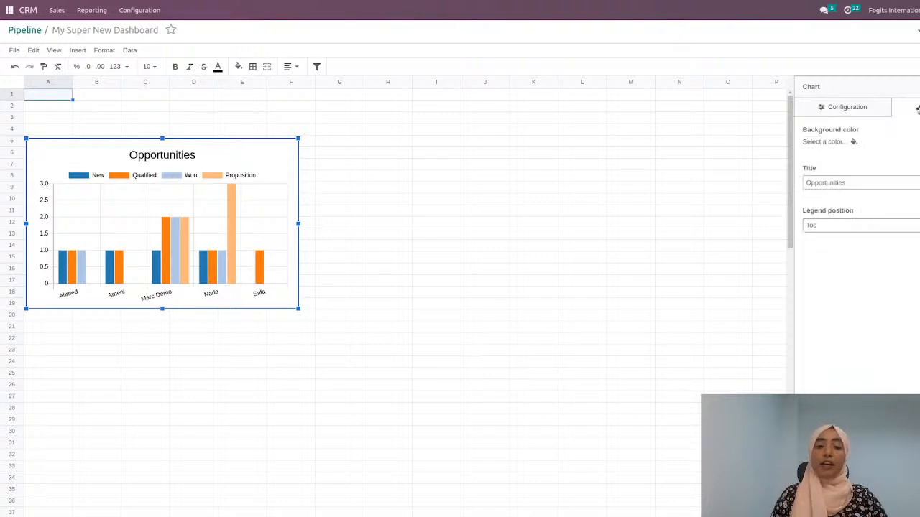
left_click(858, 182)
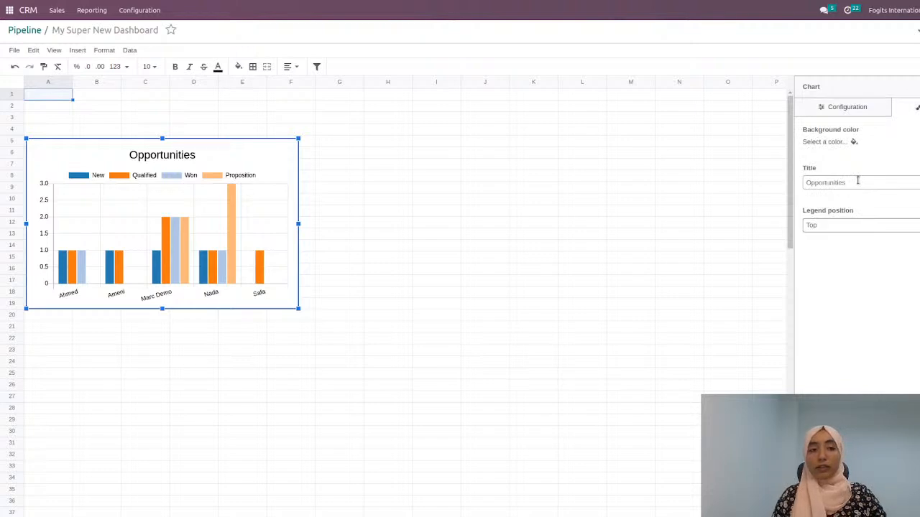
type("salespe")
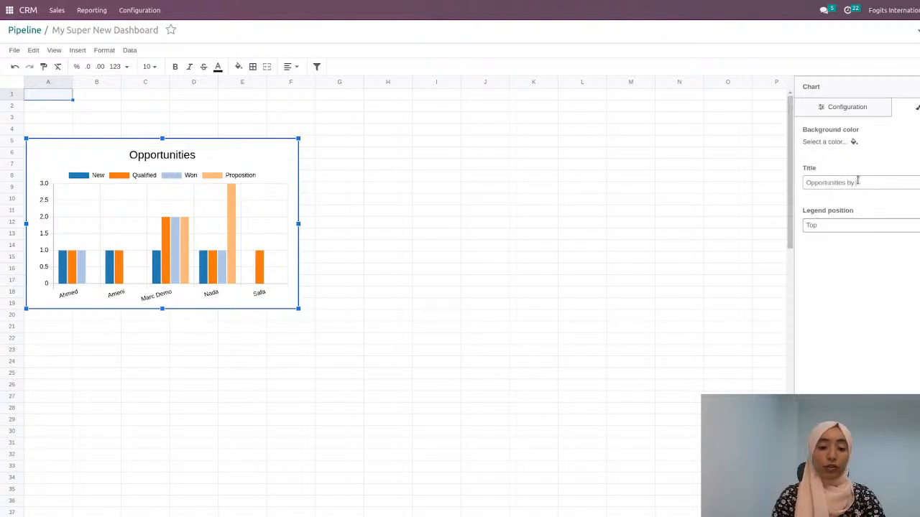
type("rson")
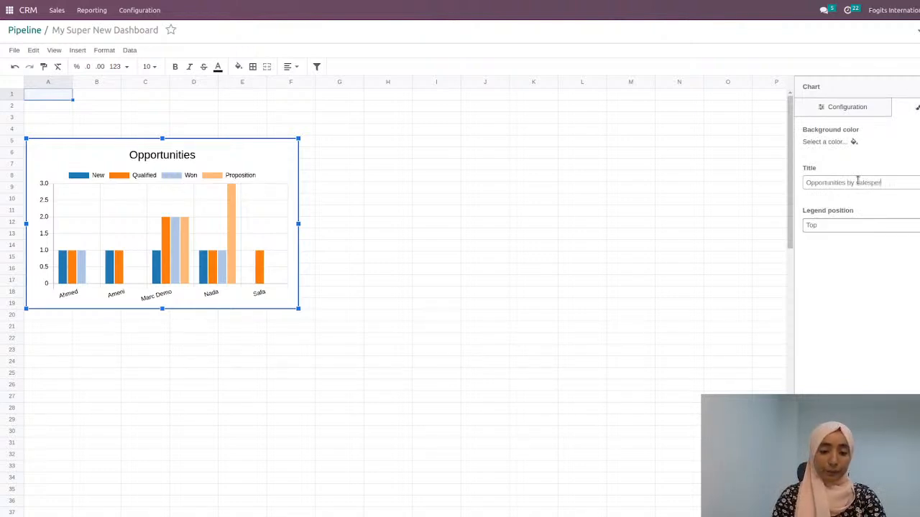
Step: Set the legend position of the "Opportunities by salesperson" chart to Right
left_click(860, 229)
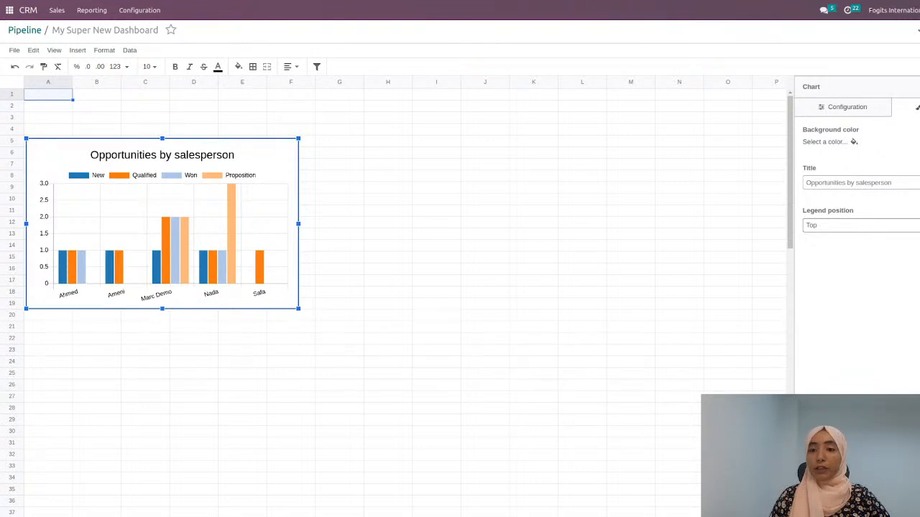
left_click(854, 273)
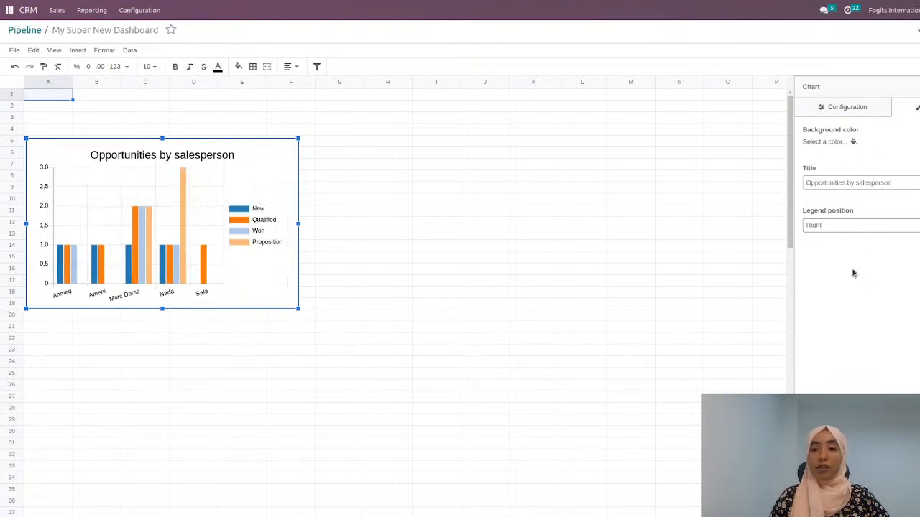
left_click(555, 198)
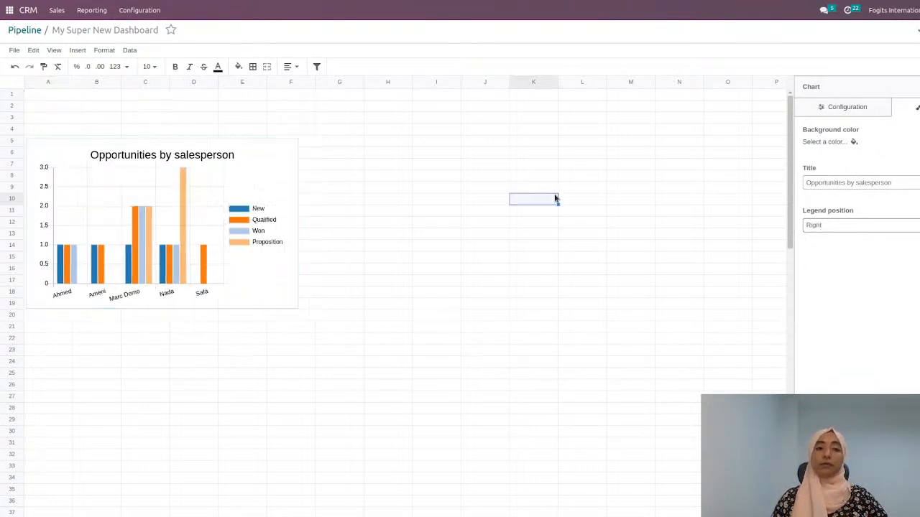
Step: Return to the Pipeline, show it as a pivot with the stage columns collapsed, and add the Count measure
left_click(32, 32)
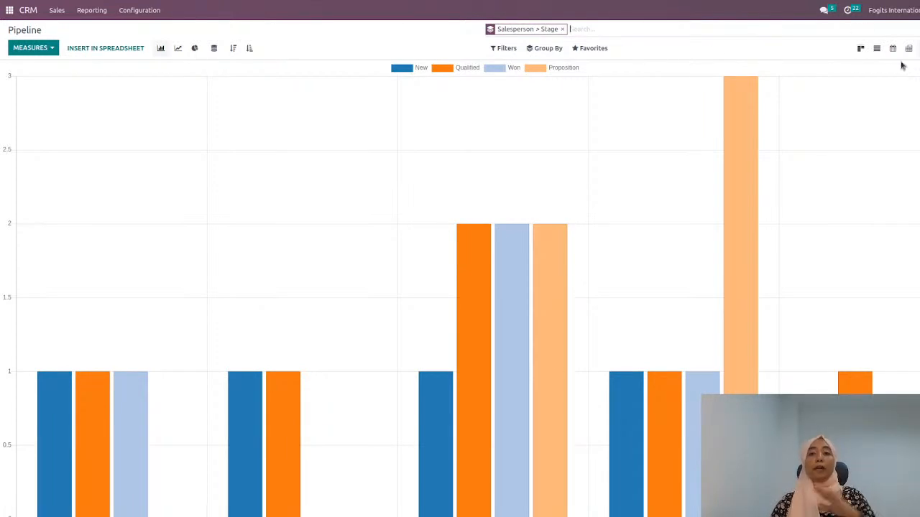
left_click(907, 49)
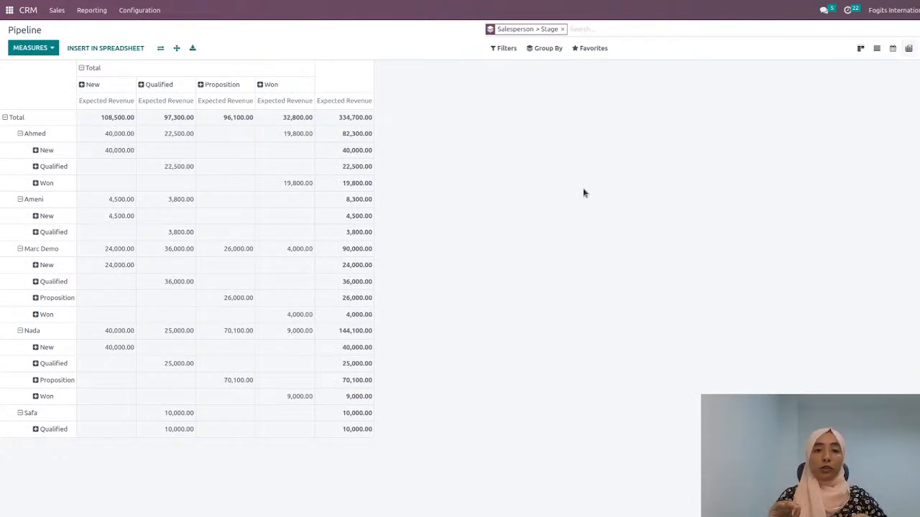
left_click(87, 70)
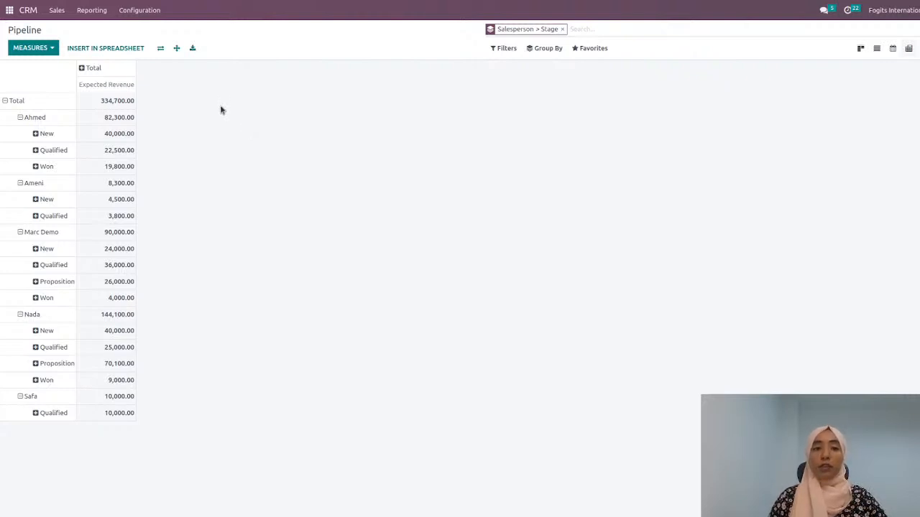
left_click(47, 48)
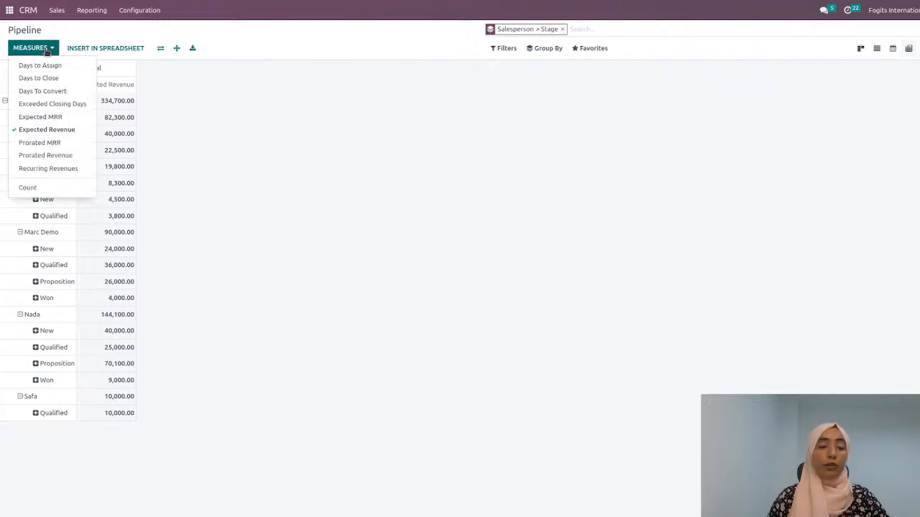
left_click(52, 189)
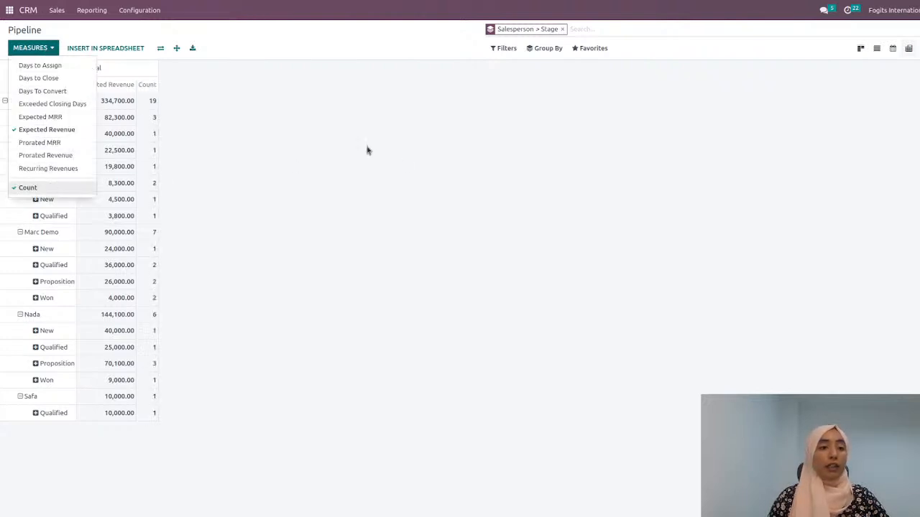
left_click(225, 139)
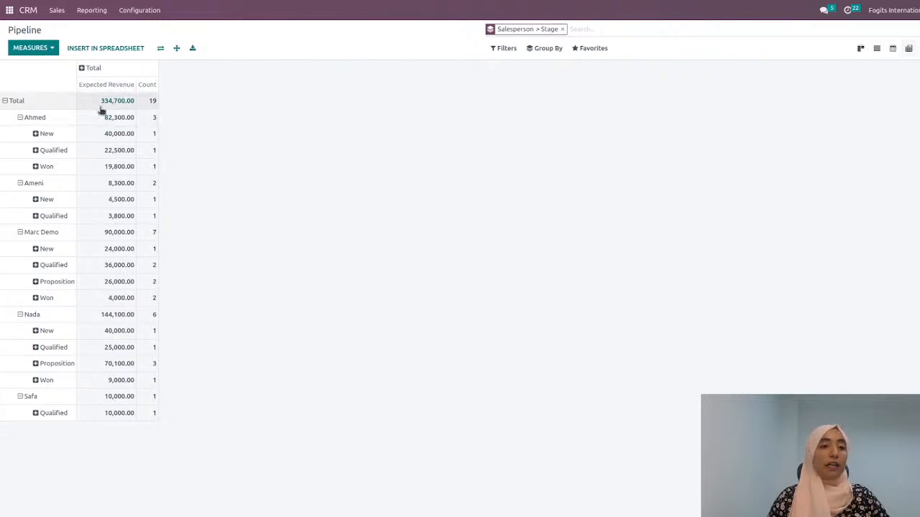
Step: Collapse the pivot's Total row and regroup its rows by Stage
left_click(7, 102)
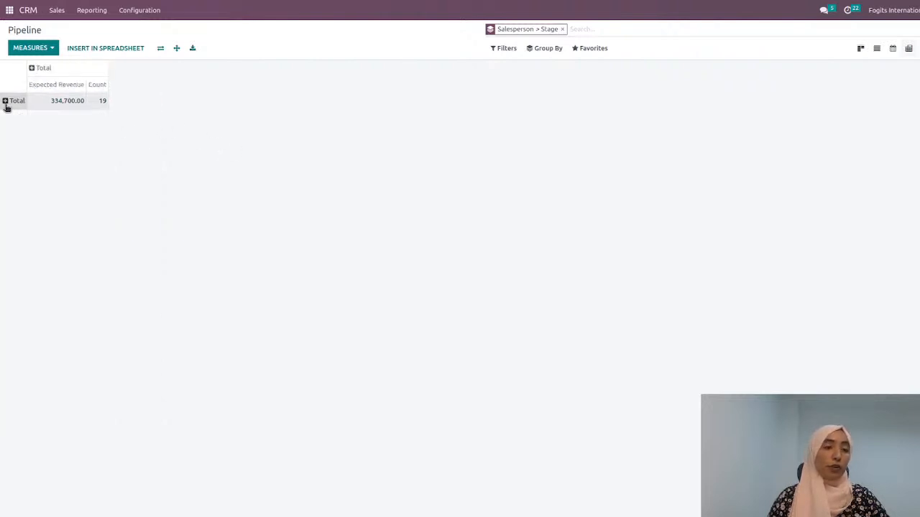
left_click(7, 102)
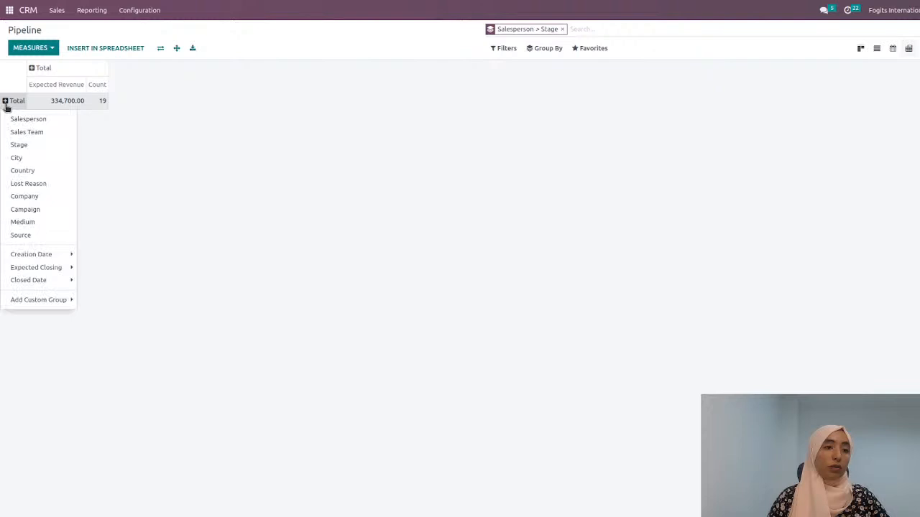
left_click(21, 147)
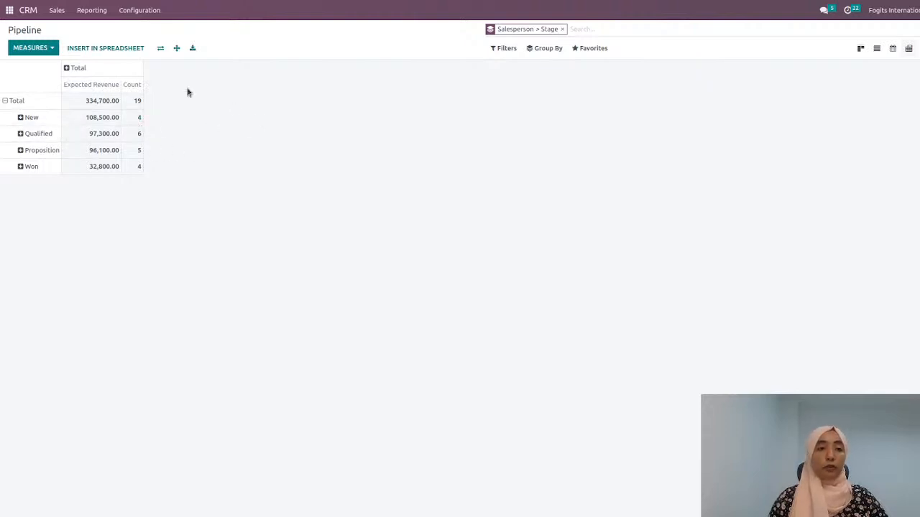
Step: Insert the pivot into the My Super New Dashboard spreadsheet
left_click(111, 48)
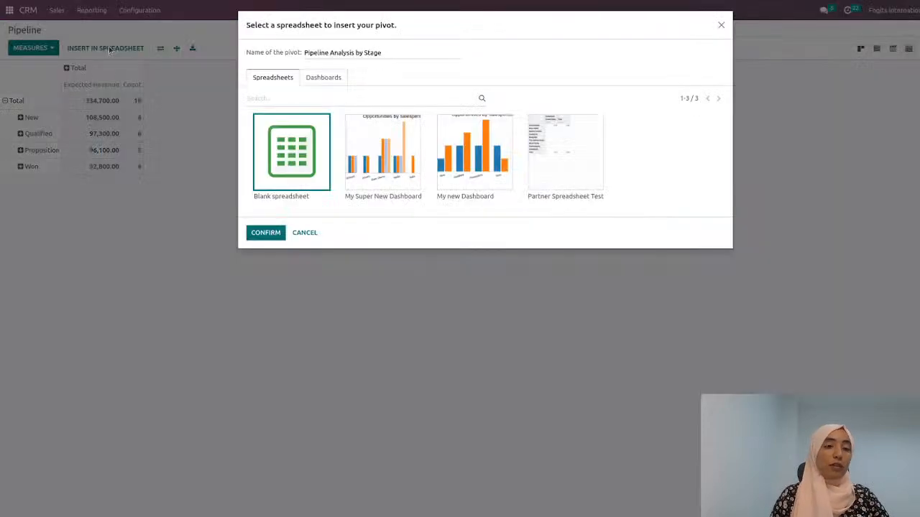
left_click(351, 183)
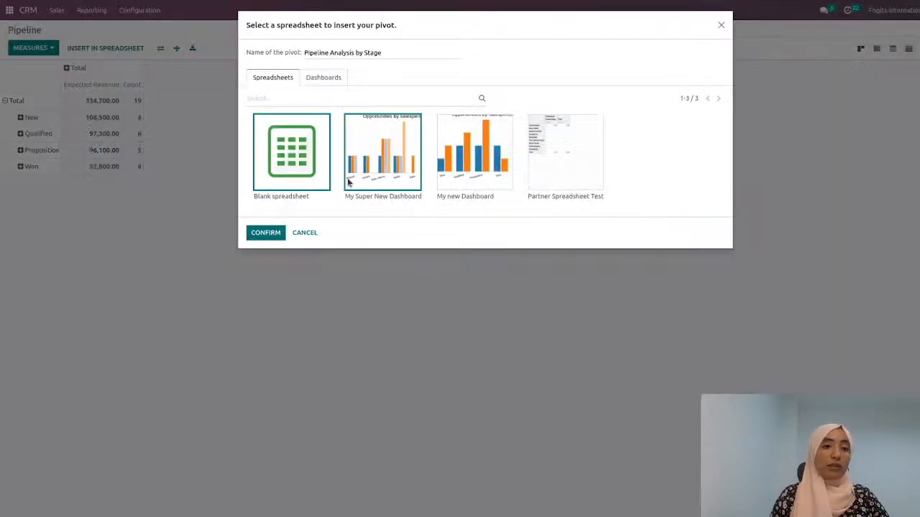
left_click(270, 235)
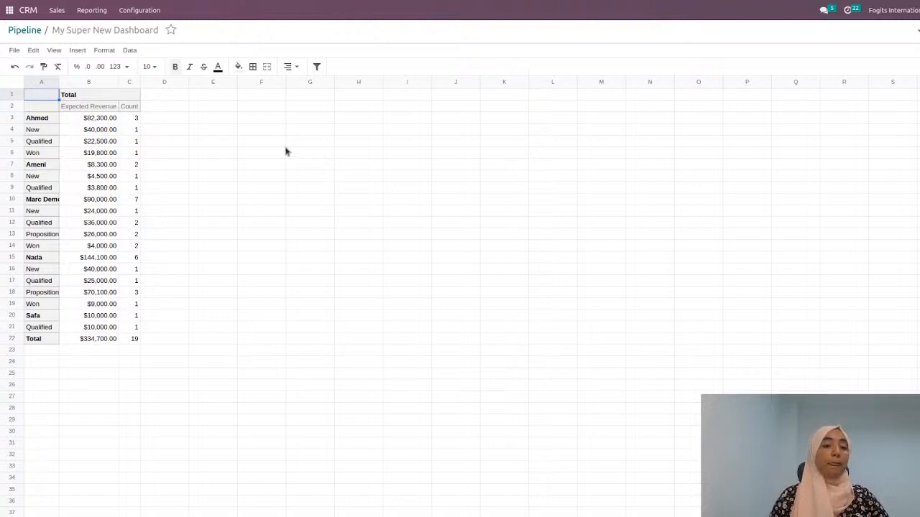
Step: Enter the label "Expected Revenue" in cell F1 of the pivot sheet
left_click(263, 142)
left_click(274, 105)
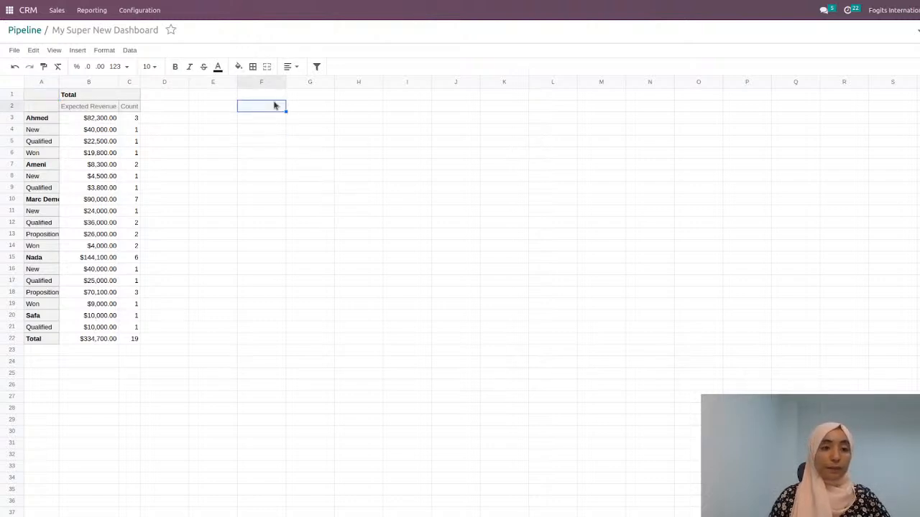
left_click(273, 97)
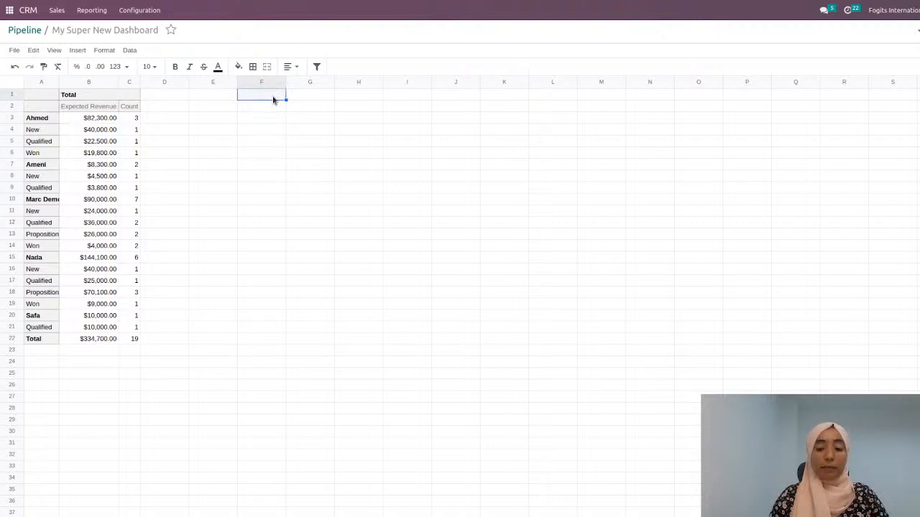
type("E")
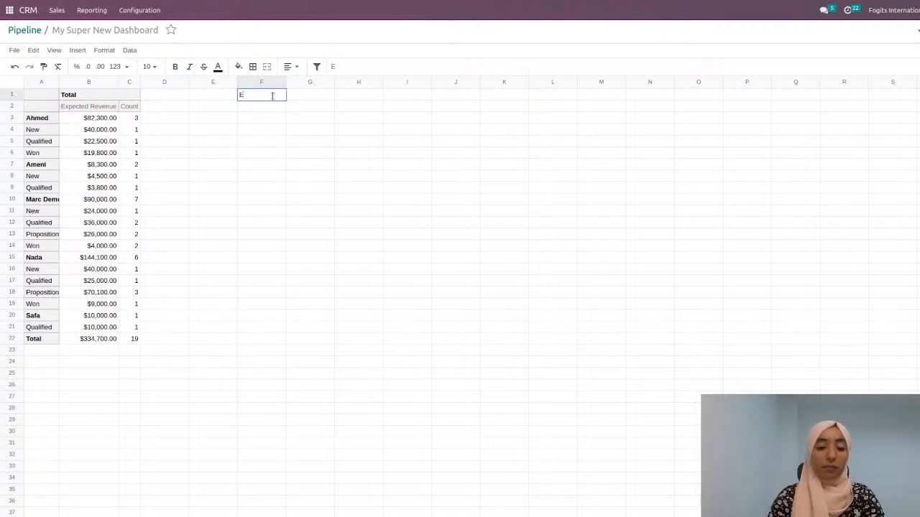
type("xpected")
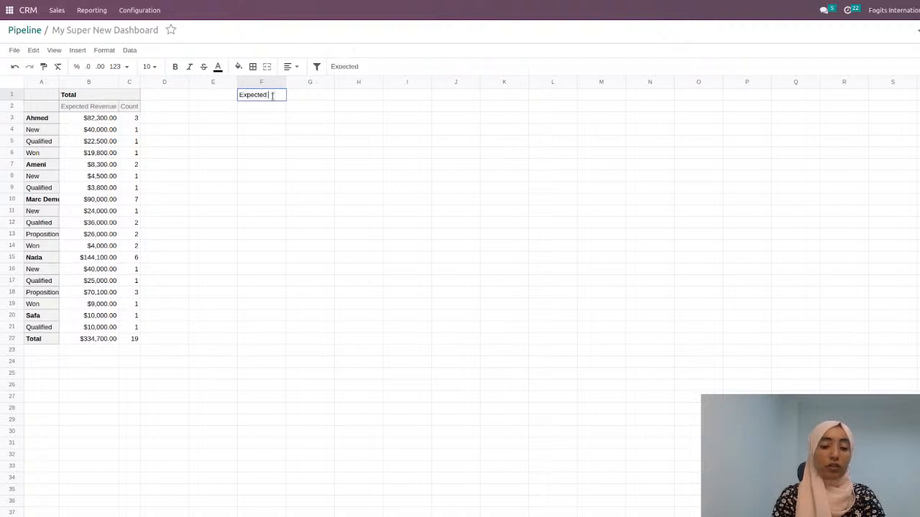
type(" Revenue")
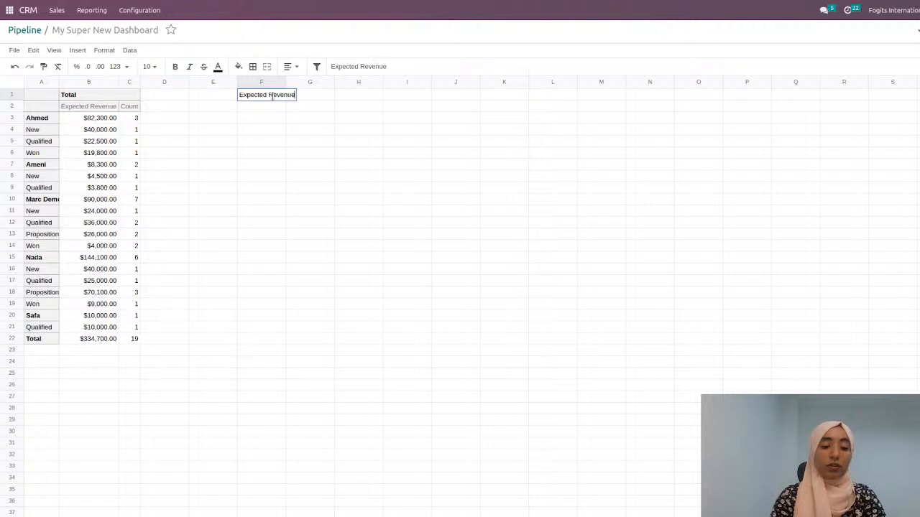
left_click(289, 141)
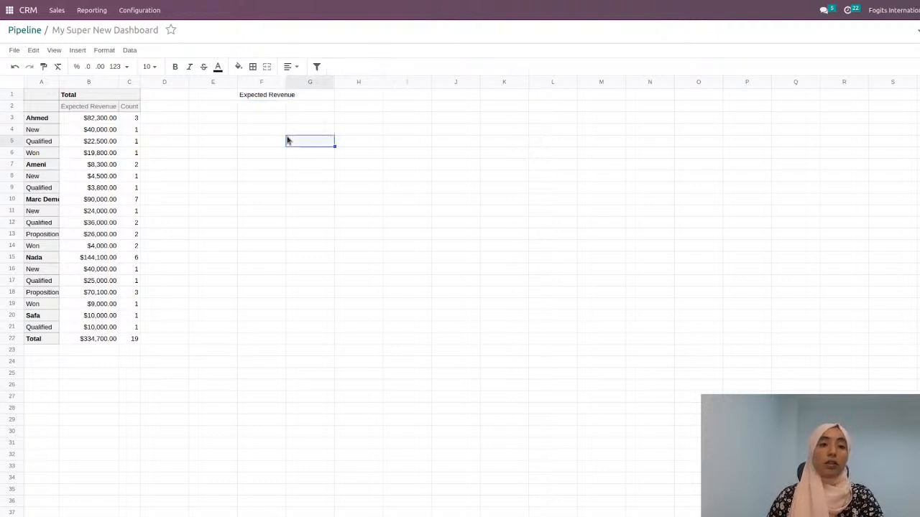
left_click(289, 82)
left_click(261, 121)
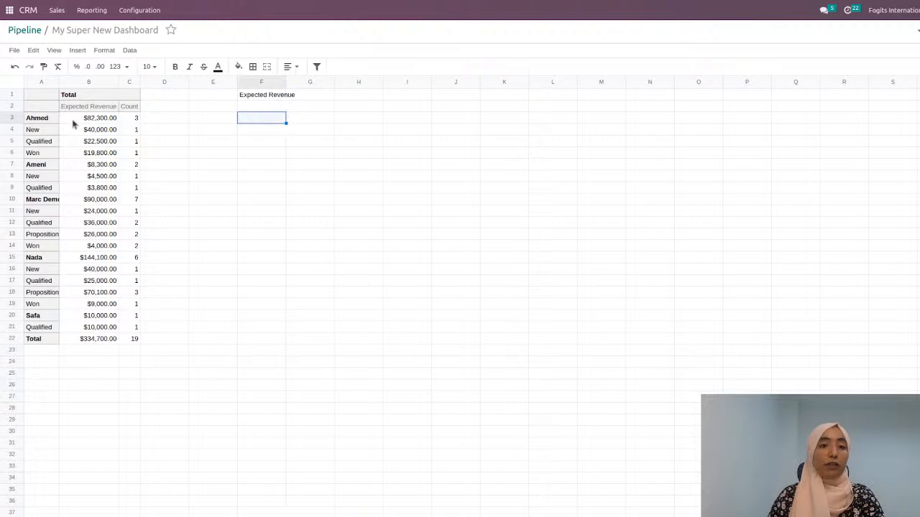
Step: Insert a chart from the total expected revenue in cell B22, try the Gauge and Pie types, and set it to Scorecard
left_click(96, 342)
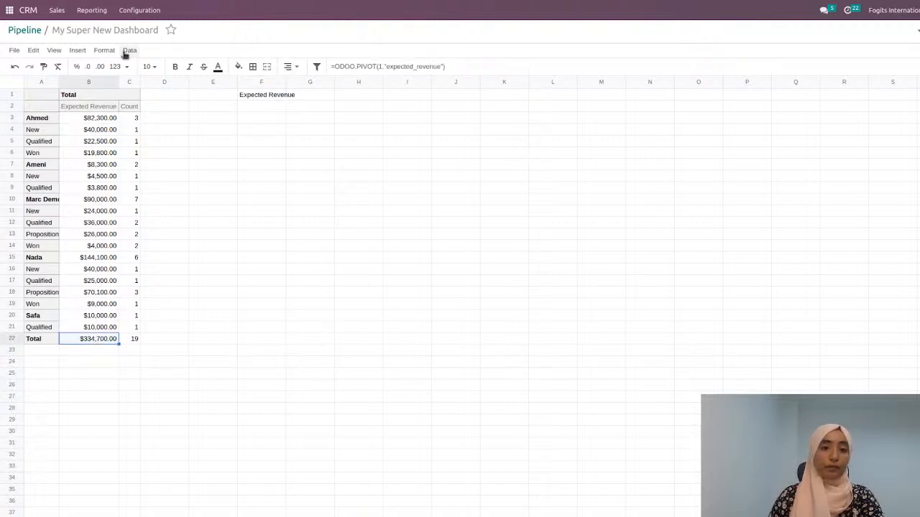
left_click(78, 52)
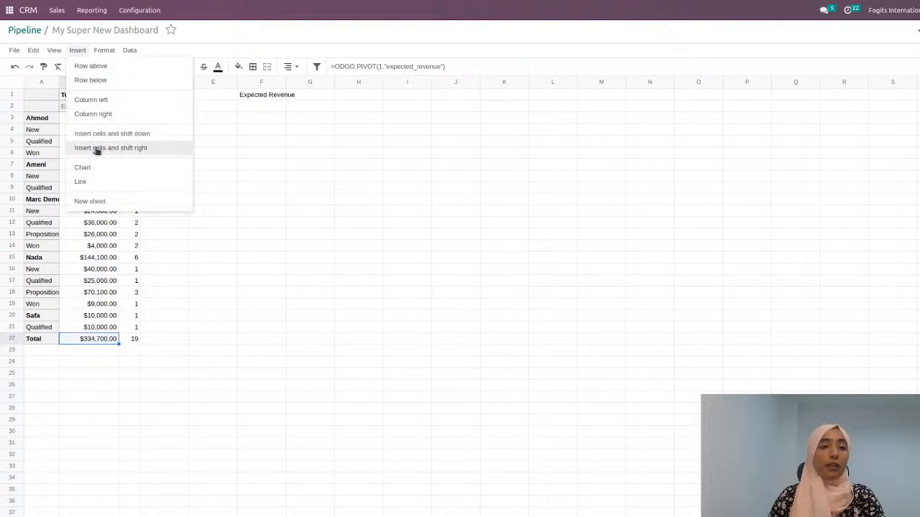
left_click(98, 168)
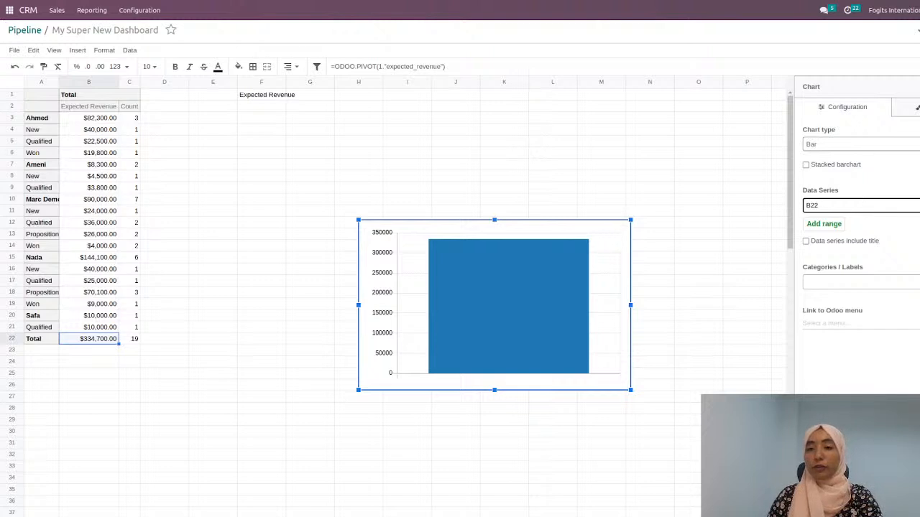
left_click(840, 171)
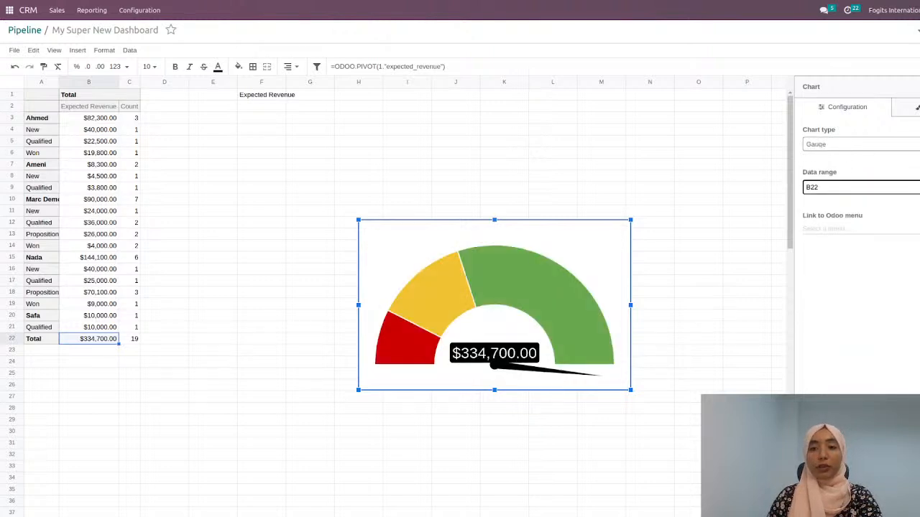
key("Down")
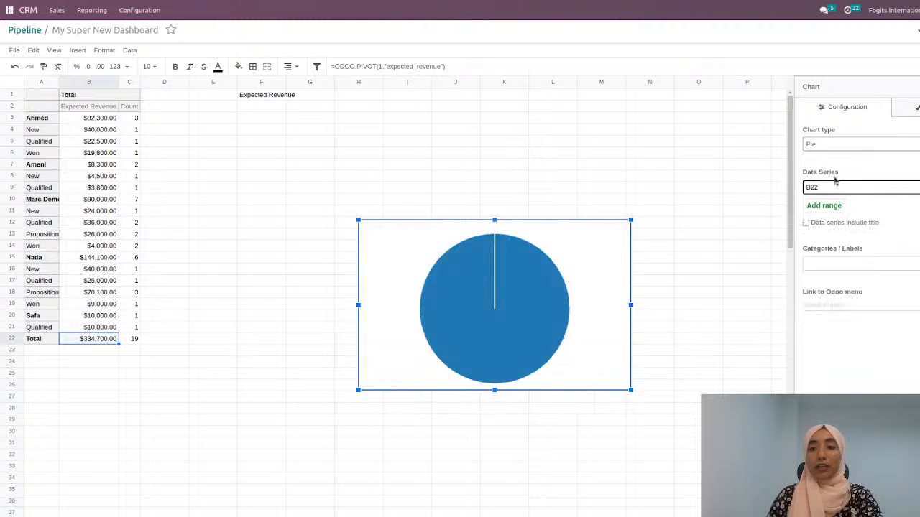
key("Down")
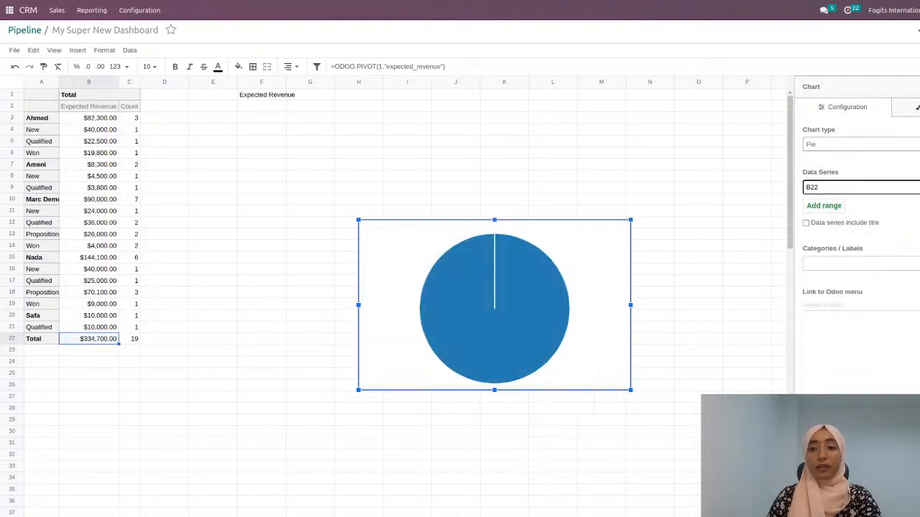
key("Down")
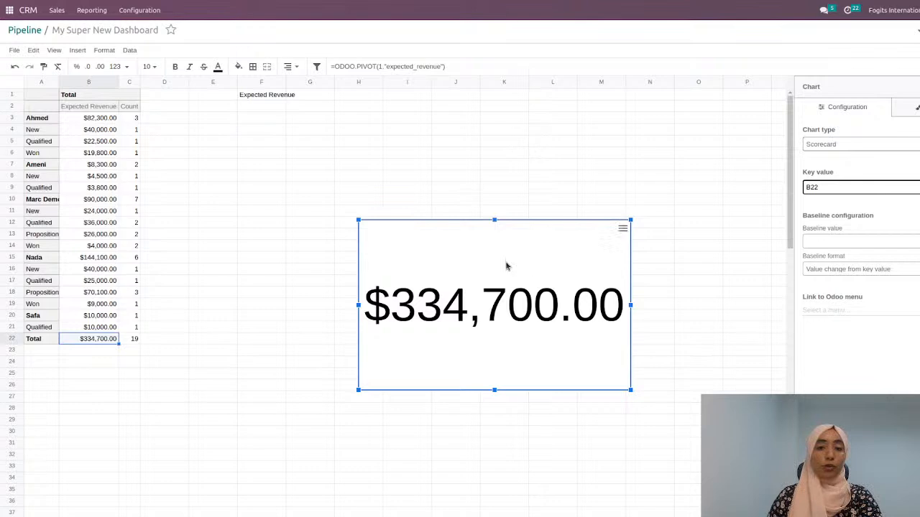
Step: Move the scorecard up to start at about row 8 and confirm cell B22 as its key value
left_click_drag(566, 257, 564, 219)
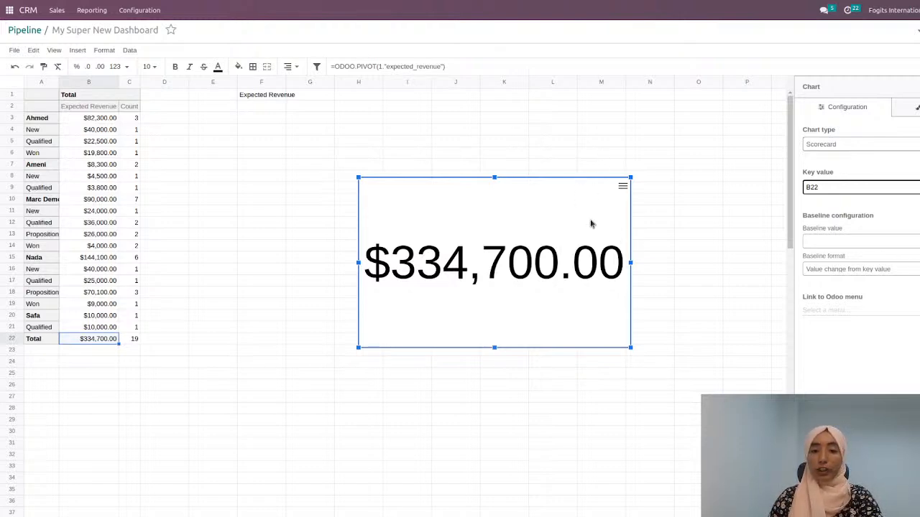
left_click(825, 187)
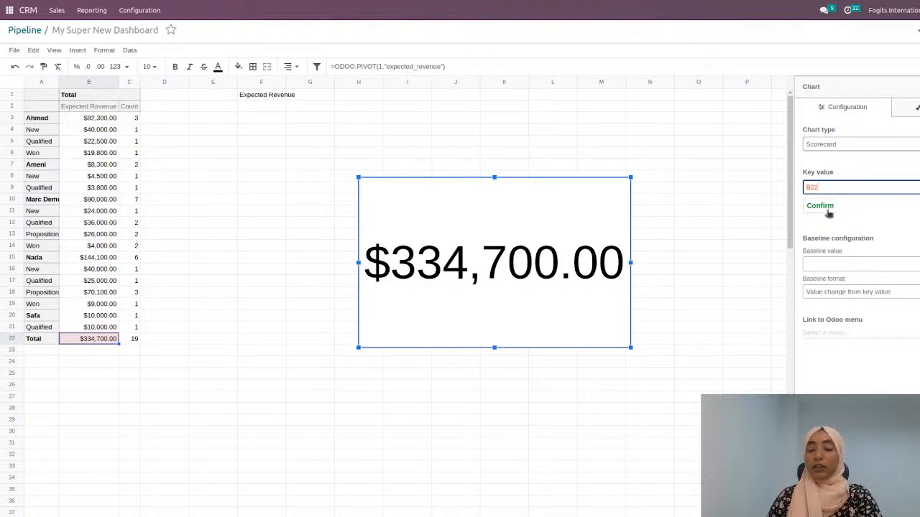
left_click(820, 207)
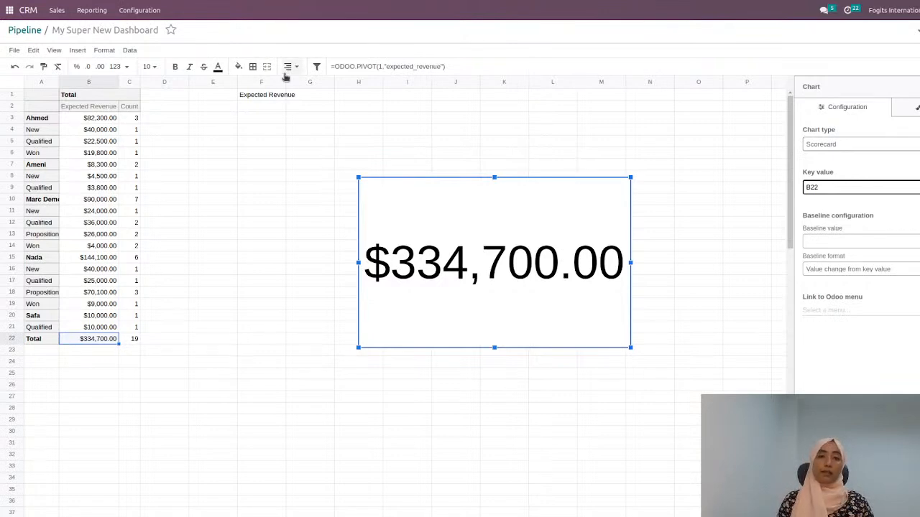
Step: Change the label in cell F1 to "Last year Expected Revenue"
left_click(257, 99)
double_click(241, 96)
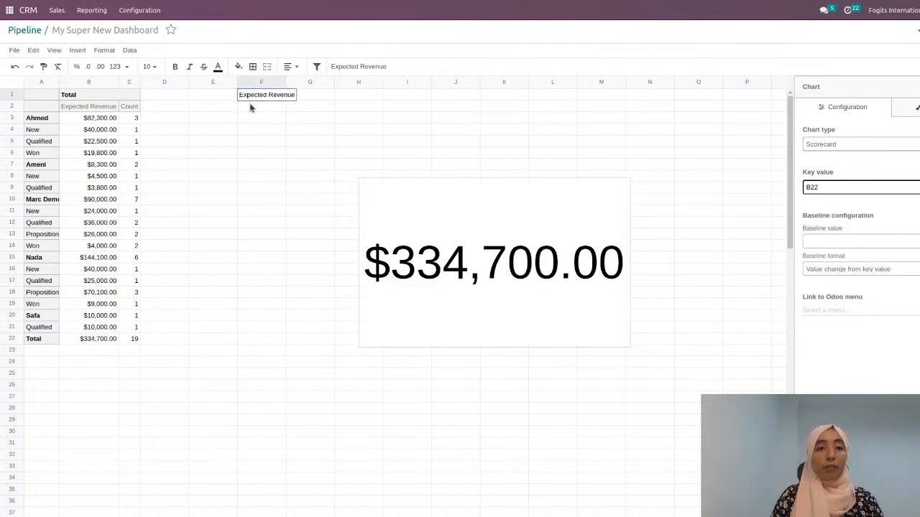
type("Last ye")
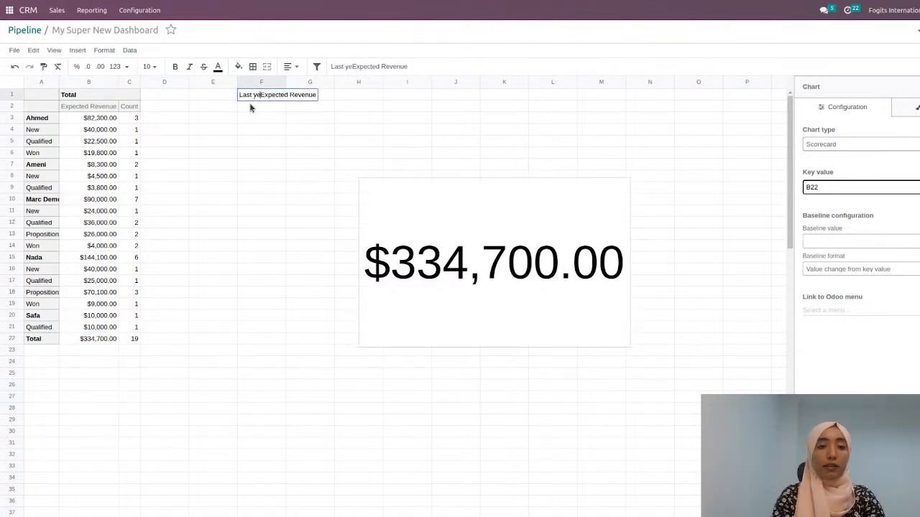
type("ar")
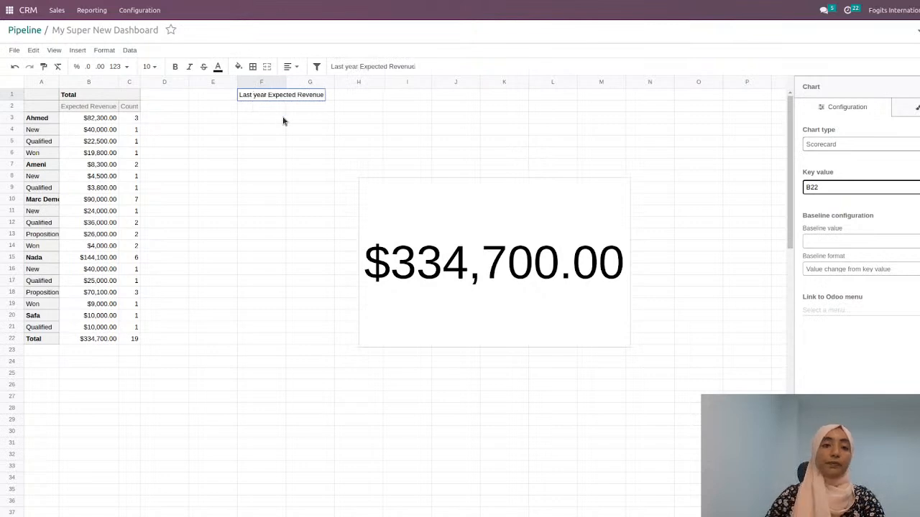
Step: Fit the width of column F to the "Last year Expected Revenue" label
left_click(283, 121)
left_click(282, 81)
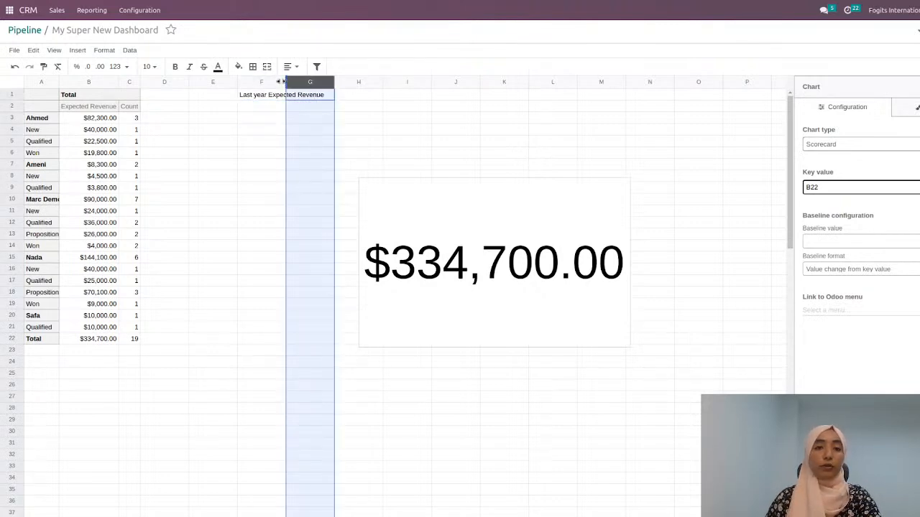
double_click(284, 81)
left_click(293, 118)
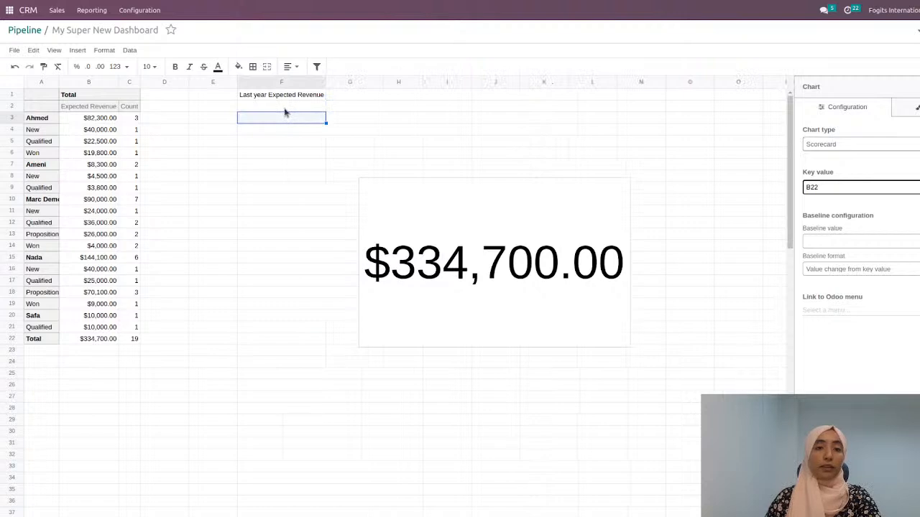
Step: Enter 5000000 in cell F2 under the "Last year Expected Revenue" label
left_click(284, 108)
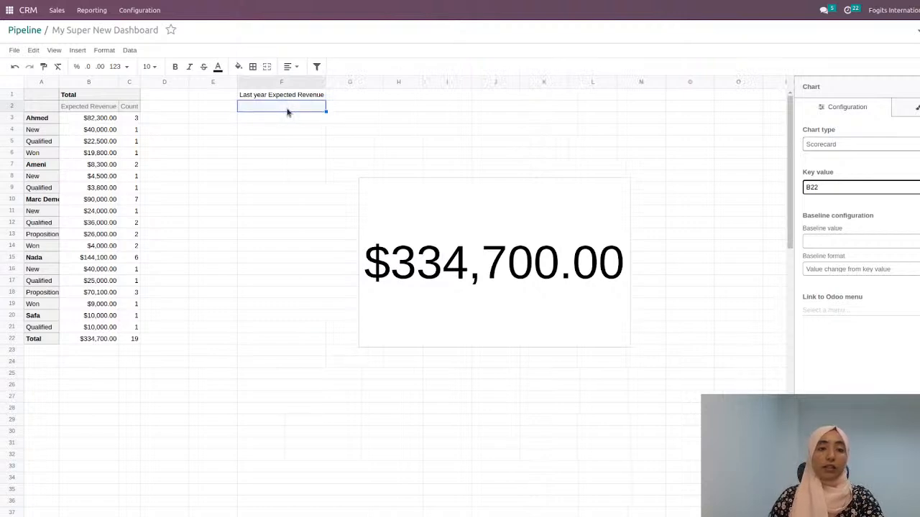
type("50000")
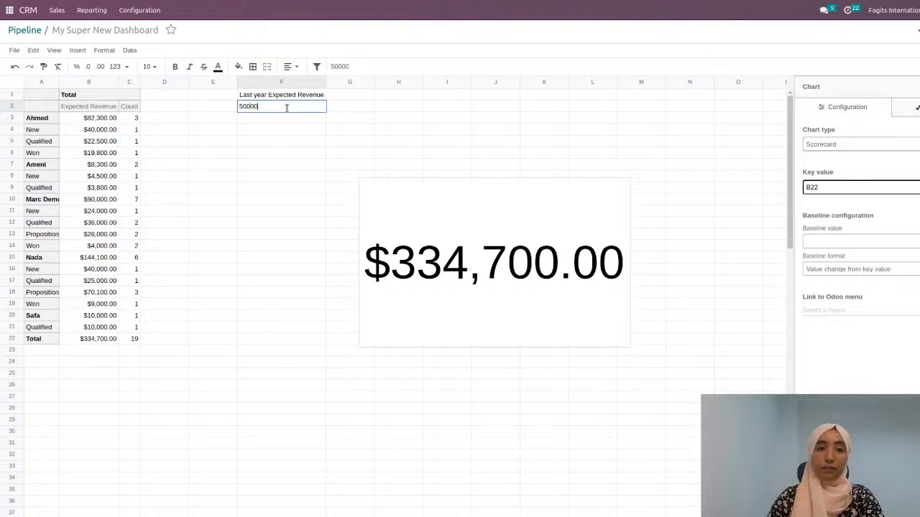
type("0")
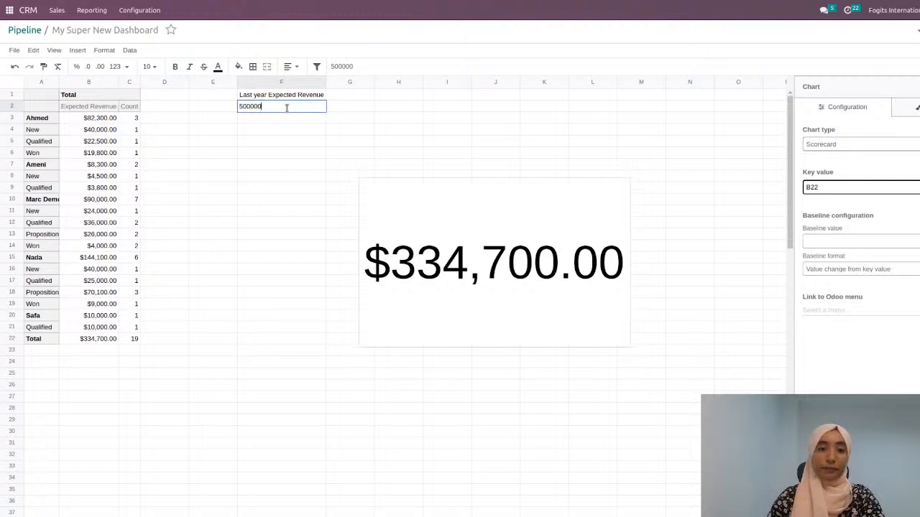
type("0")
left_click(308, 166)
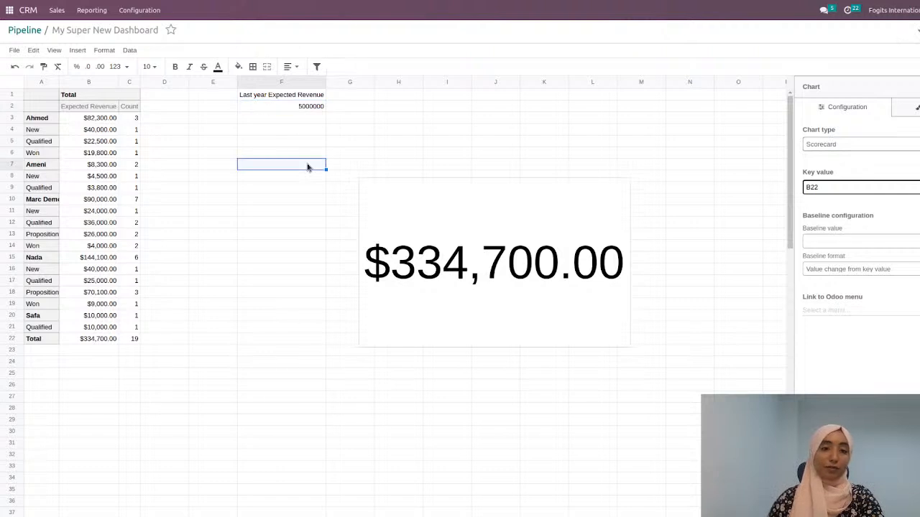
Step: Set cell F2 as the scorecard's baseline value and confirm it
left_click(847, 242)
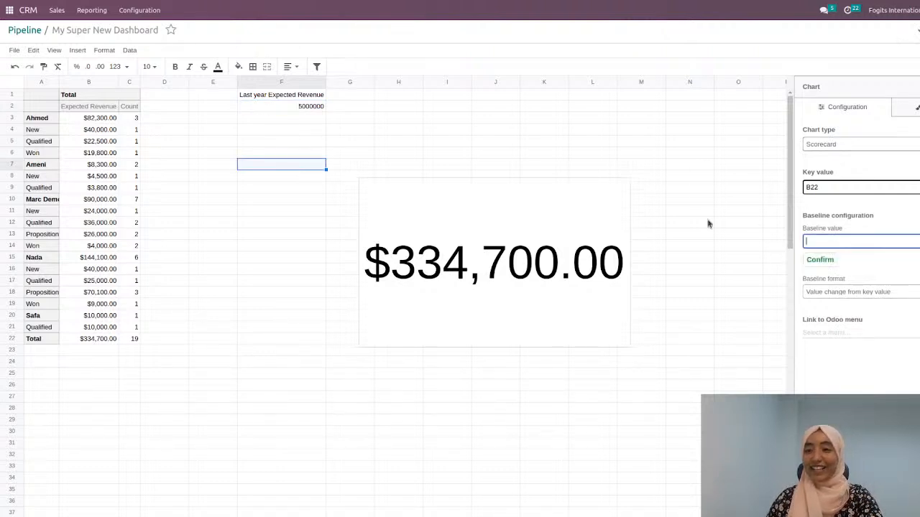
left_click(297, 109)
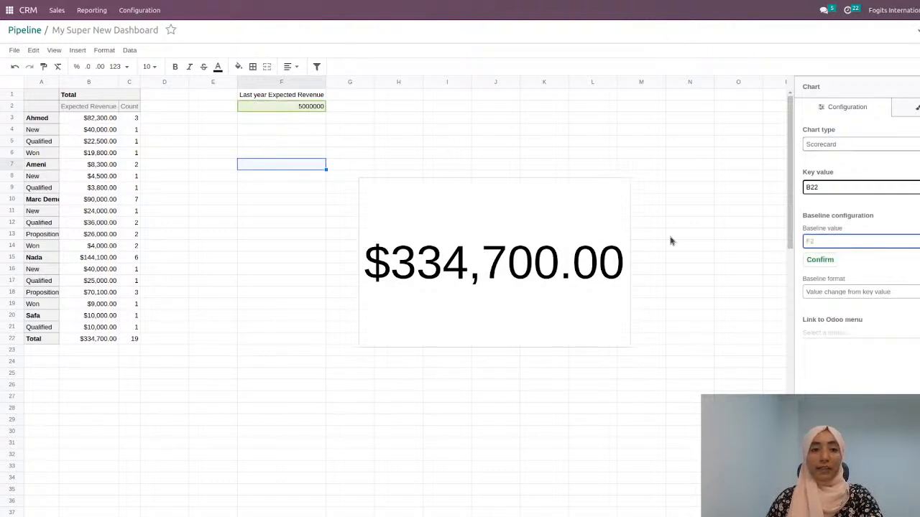
left_click(821, 260)
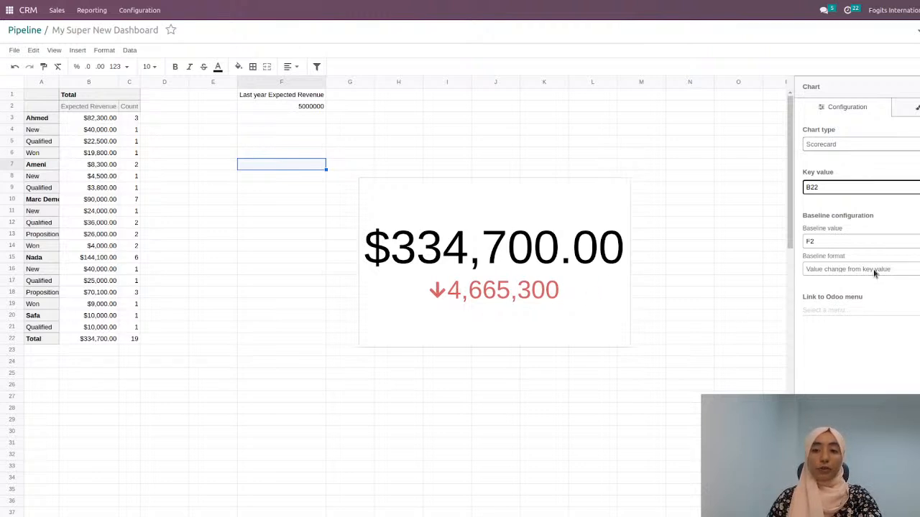
Step: Try the Absolute value and Value change baseline formats on the scorecard, and set it to Percentage change from key value
left_click(856, 286)
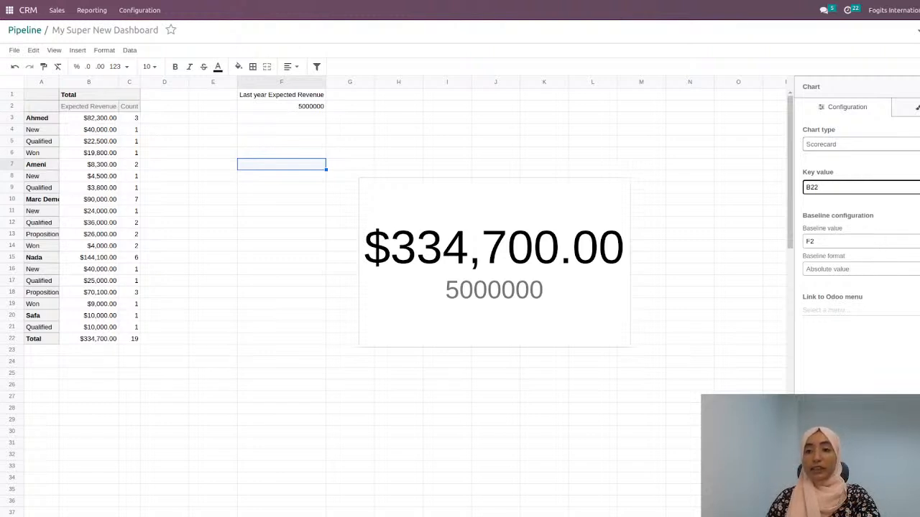
left_click(878, 291)
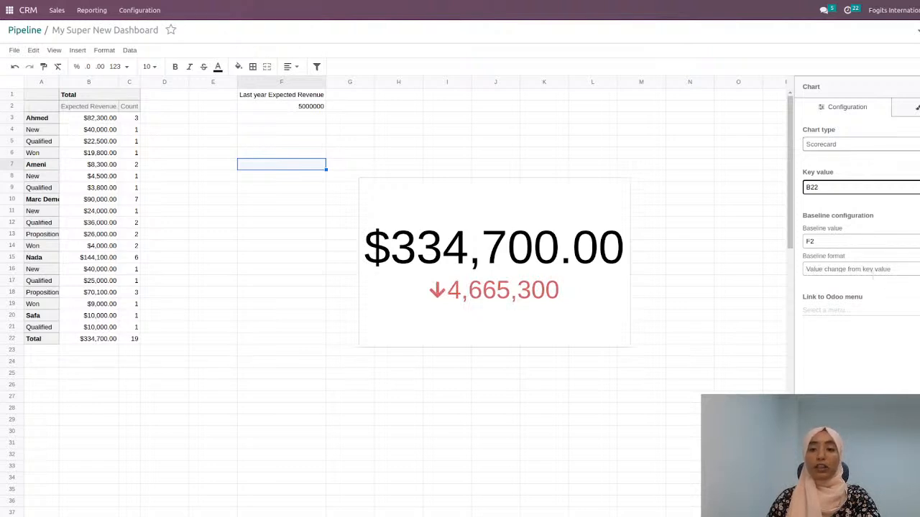
left_click(876, 298)
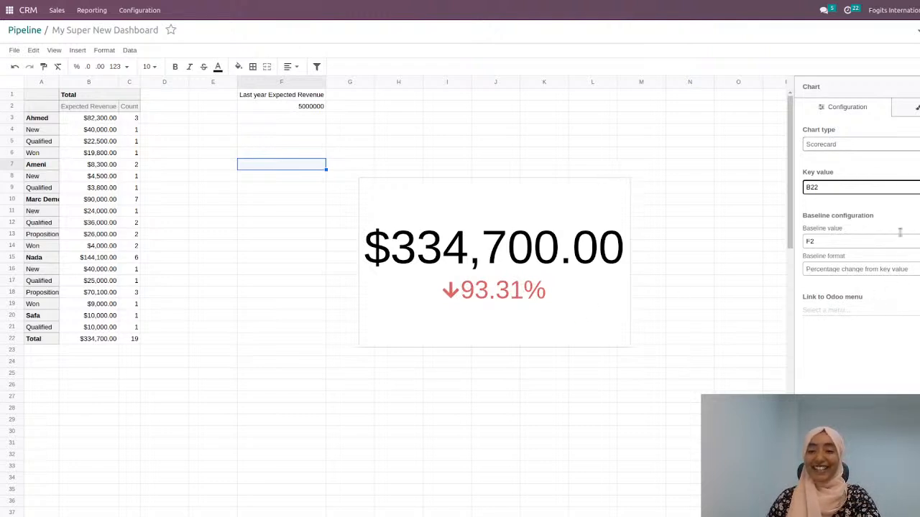
Step: Give the scorecard the title "Expected Revenue for 2022" in its design settings
left_click(914, 109)
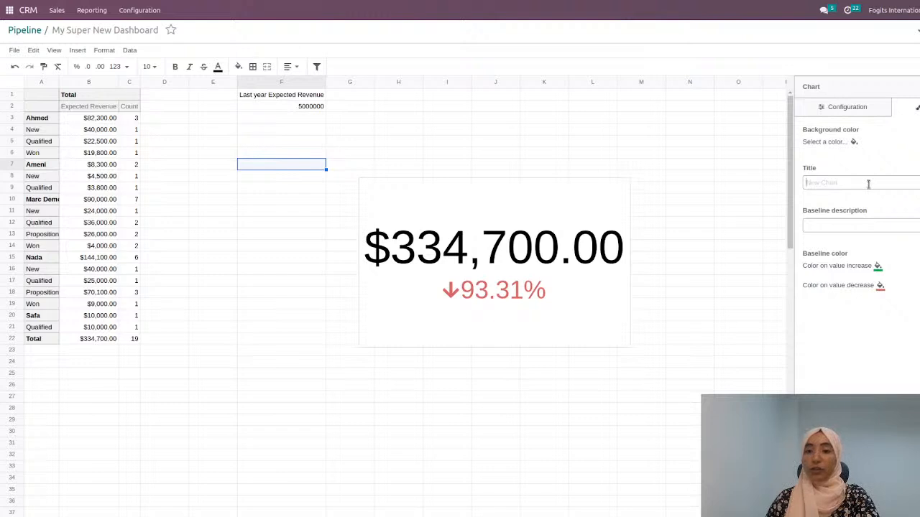
type("Expec")
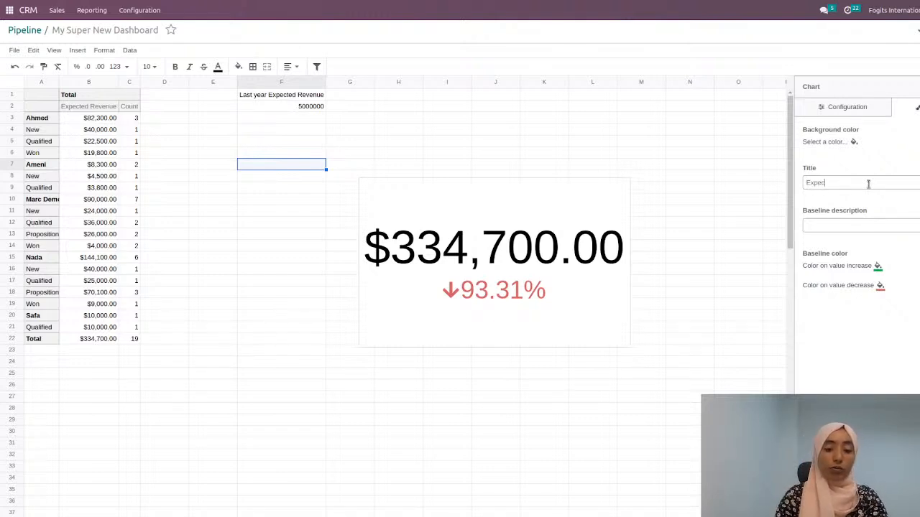
type("ted Reve")
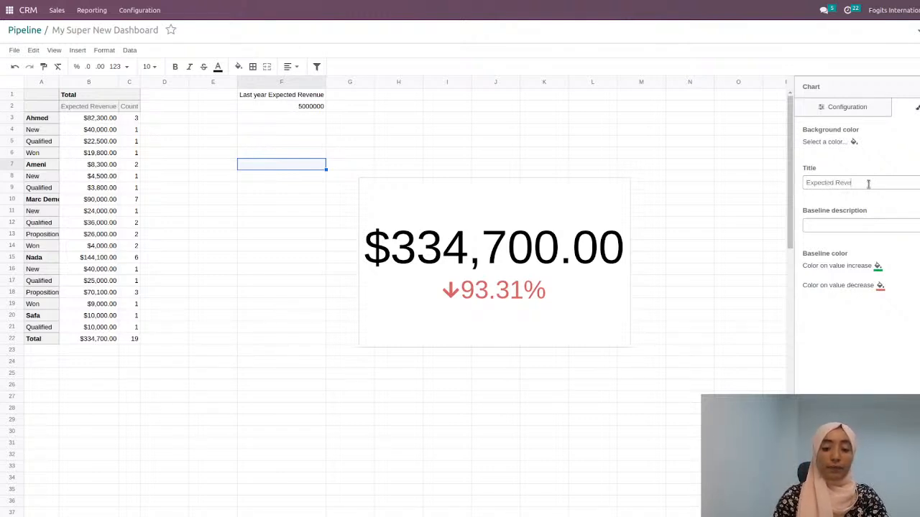
type("nue f")
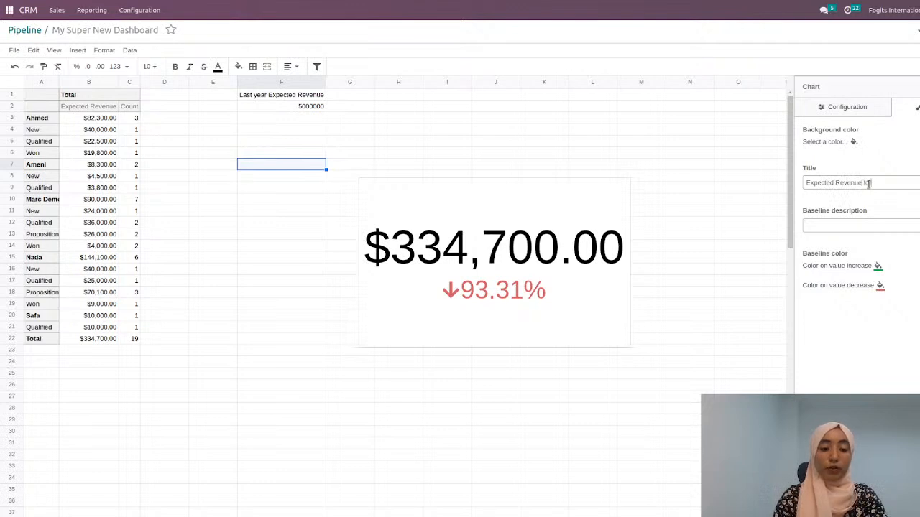
type("or 2022")
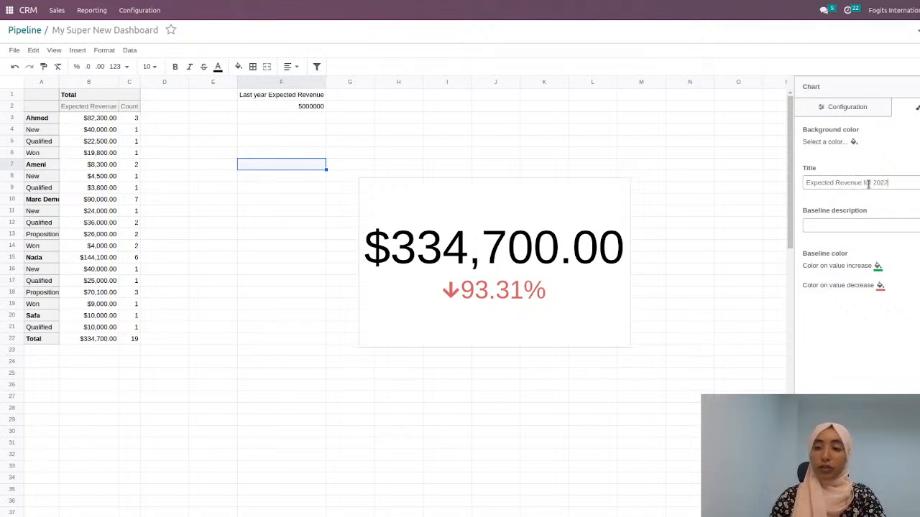
Step: Change the scorecard's baseline color on value decrease to orange
left_click(880, 286)
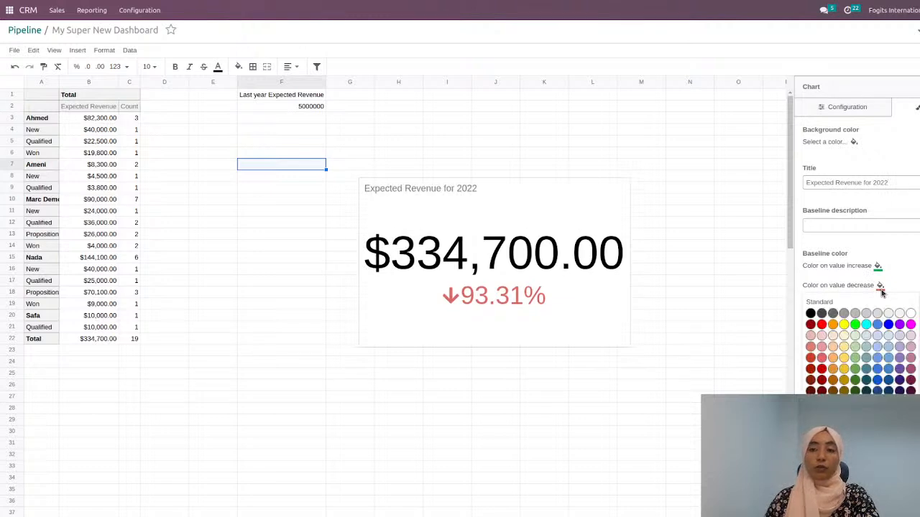
left_click(832, 325)
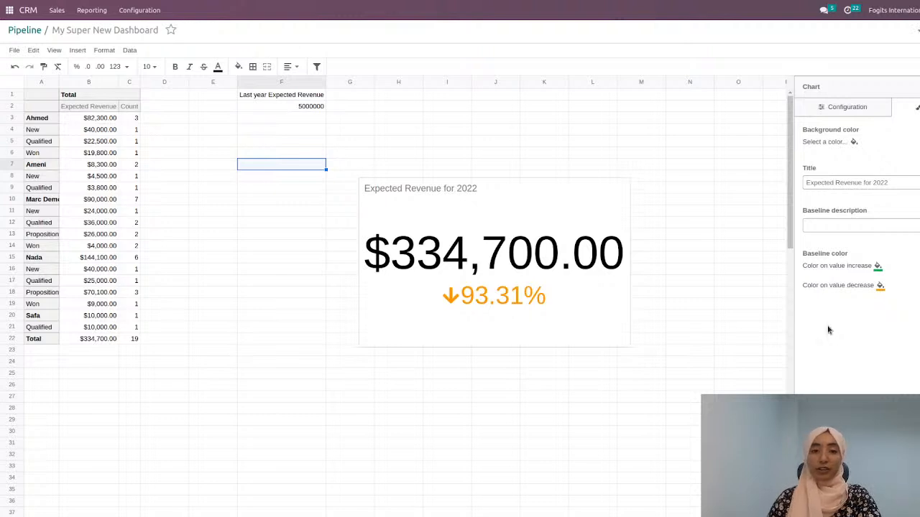
left_click(697, 153)
Step: Copy the scorecard and paste it at cell I10 of the bar chart's sheet, allowing the browser clipboard access
left_click(623, 188)
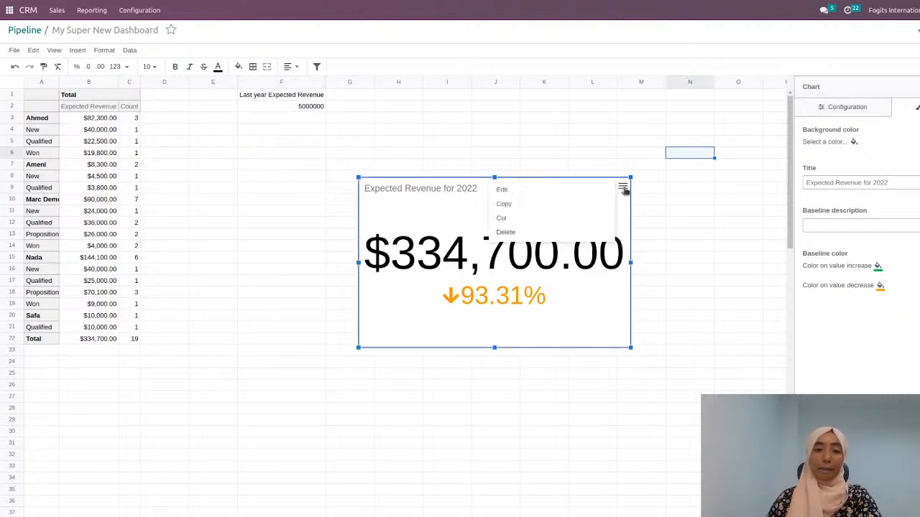
left_click(584, 204)
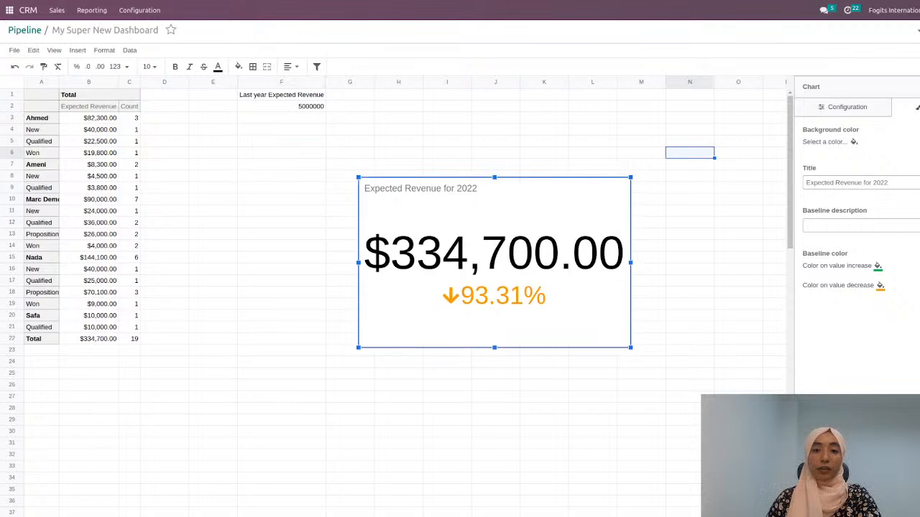
left_click(83, 515)
right_click(418, 201)
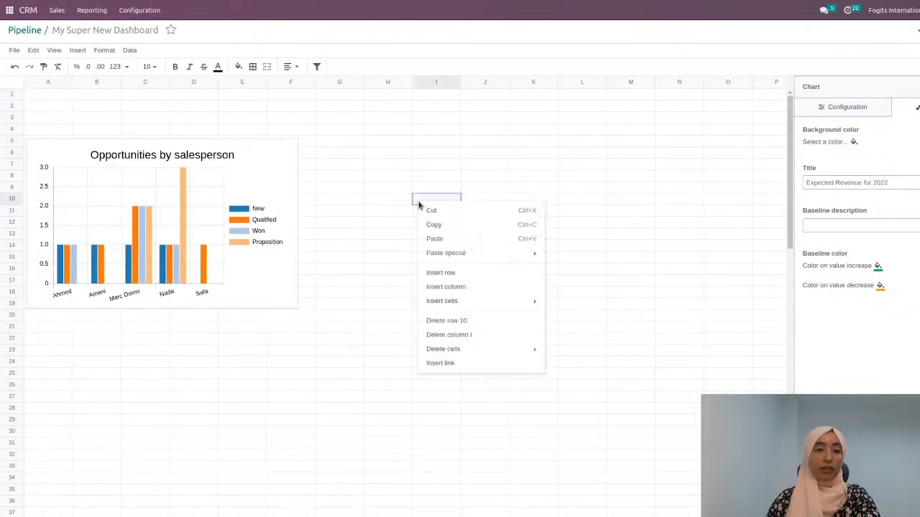
left_click(472, 244)
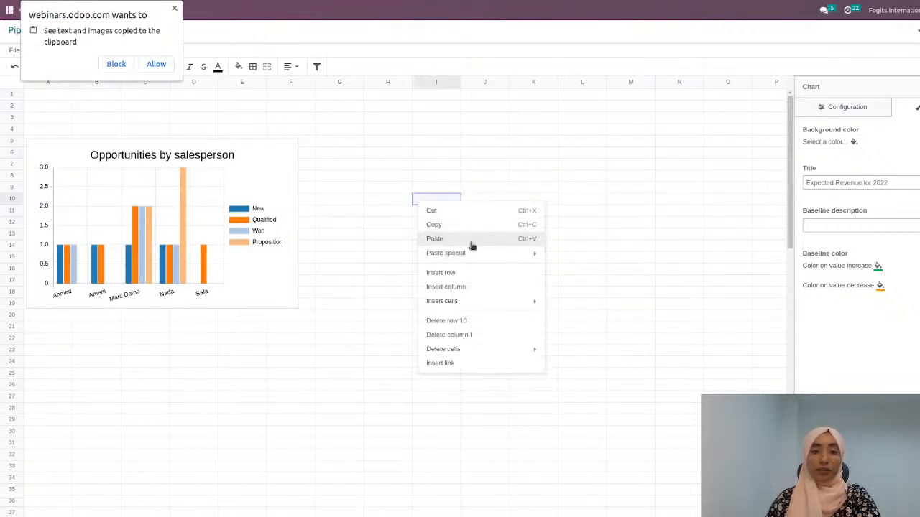
left_click(157, 65)
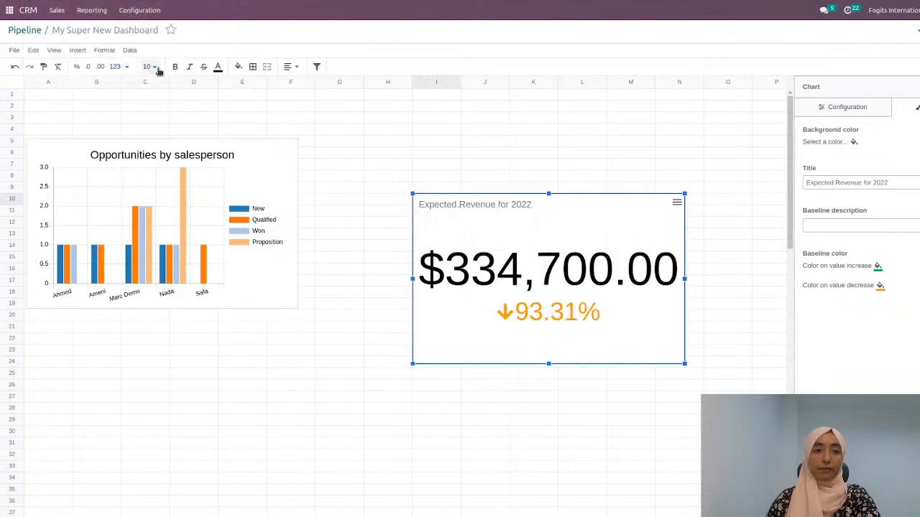
Step: Shrink the pasted scorecard to about four and a half columns by six rows and move it to start at cell A1
left_click_drag(685, 279, 627, 280)
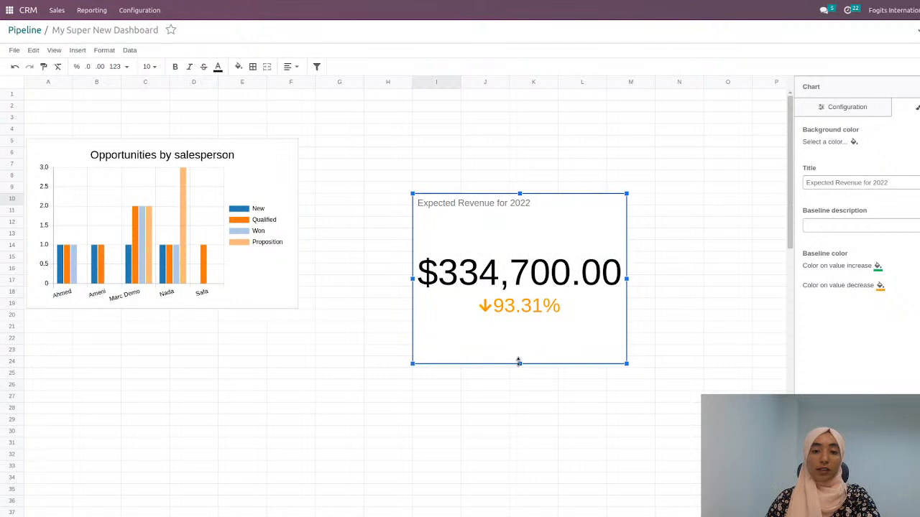
left_click_drag(518, 363, 515, 266)
left_click_drag(552, 216, 157, 83)
Step: Move the Opportunities by salesperson chart down to about row 7 and narrow the scorecard above it to about columns A to D
left_click_drag(254, 172, 252, 199)
left_click(217, 122)
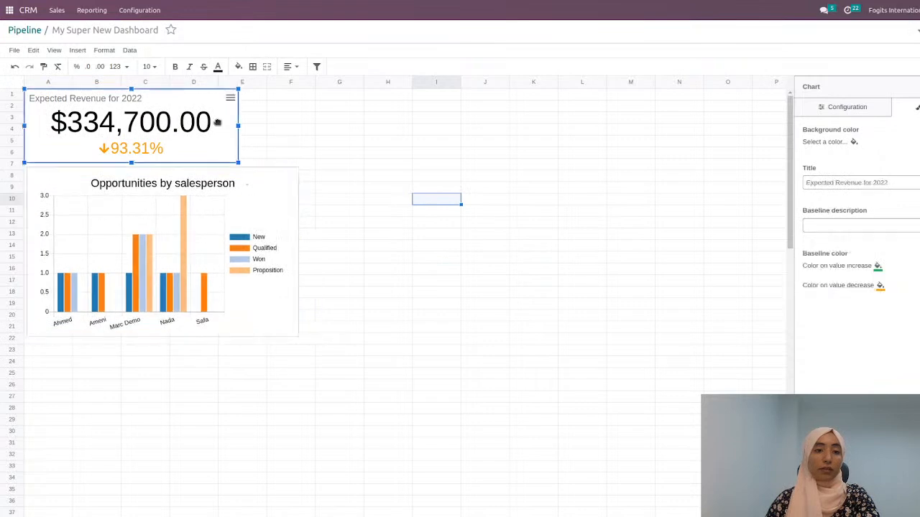
left_click_drag(237, 125, 209, 123)
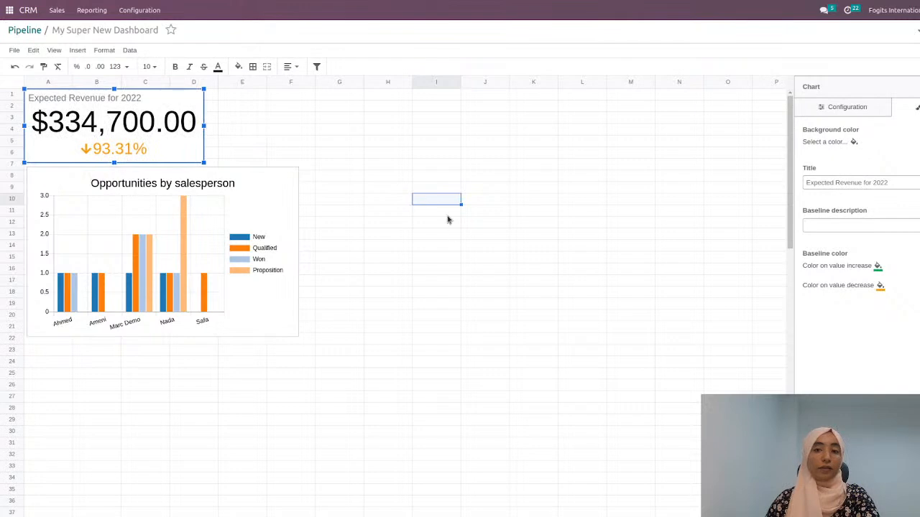
Step: Enlarge the Opportunities by salesperson chart to reach about column H and row 23
left_click(490, 339)
left_click(268, 279)
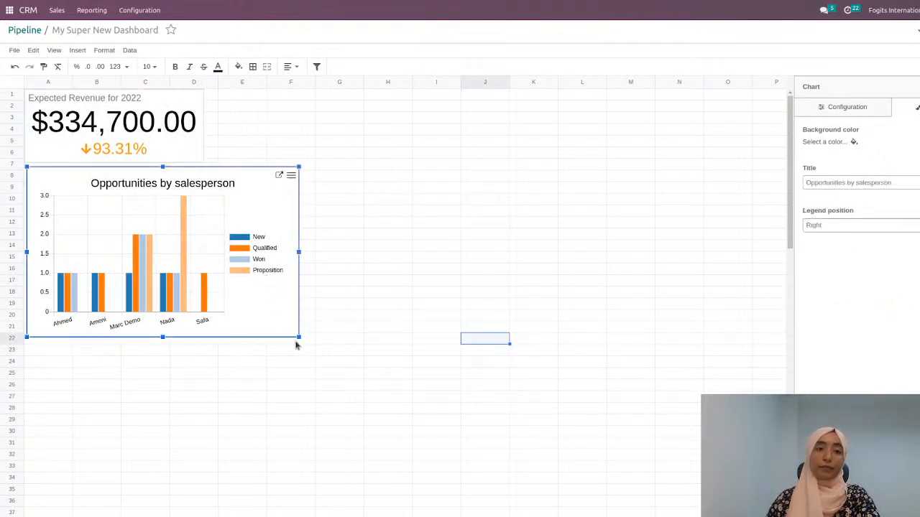
left_click_drag(300, 342, 399, 351)
left_click(547, 226)
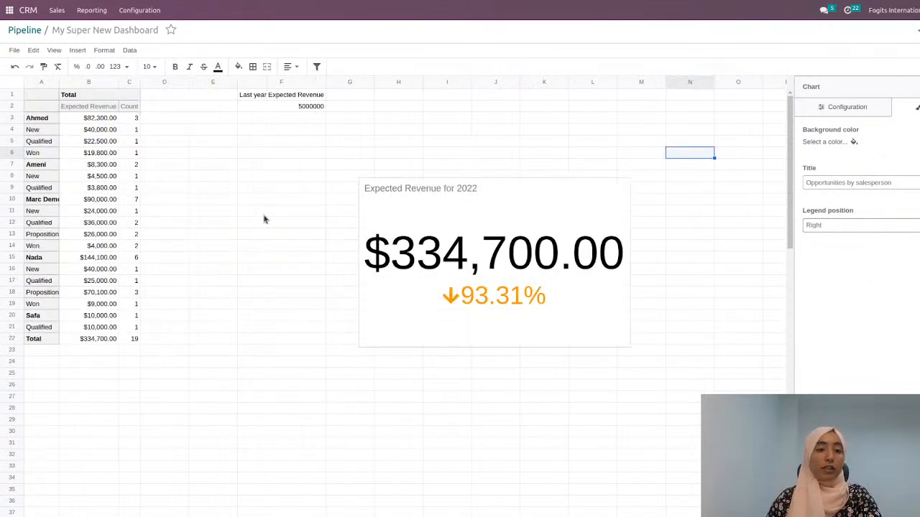
Step: Enter the label "Lead conversio rate" in cell H1 of the pivot sheet
left_click(404, 99)
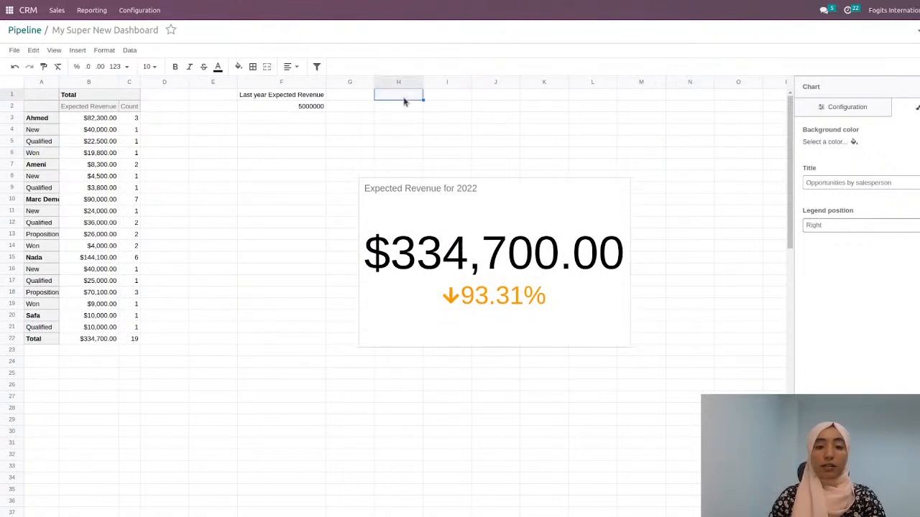
type("Lead")
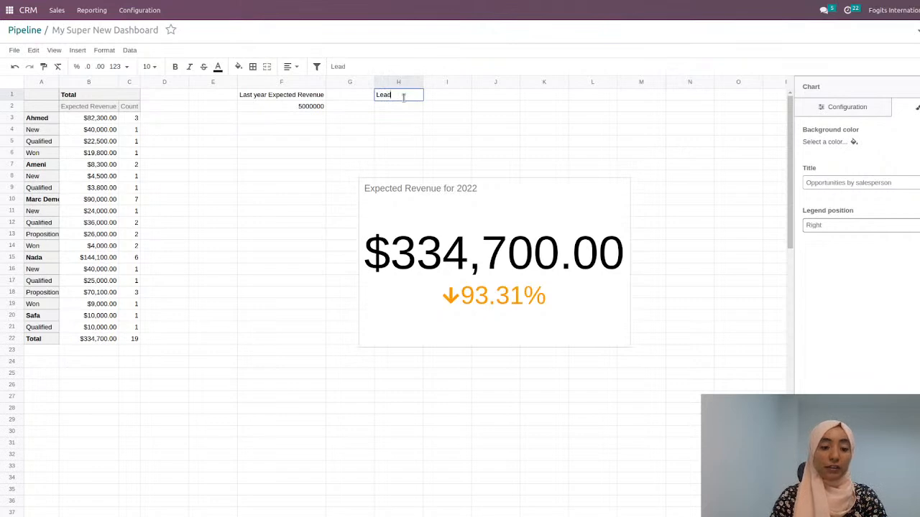
type(" conv")
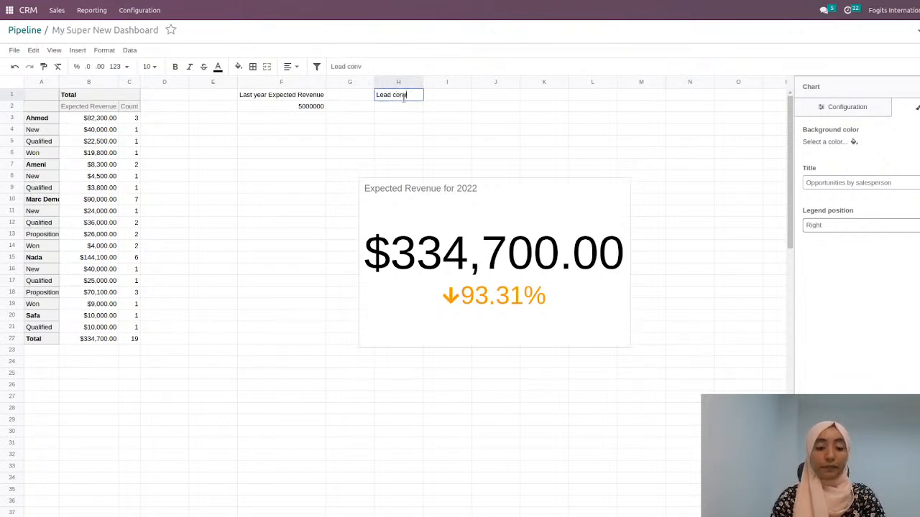
type("ersio rate")
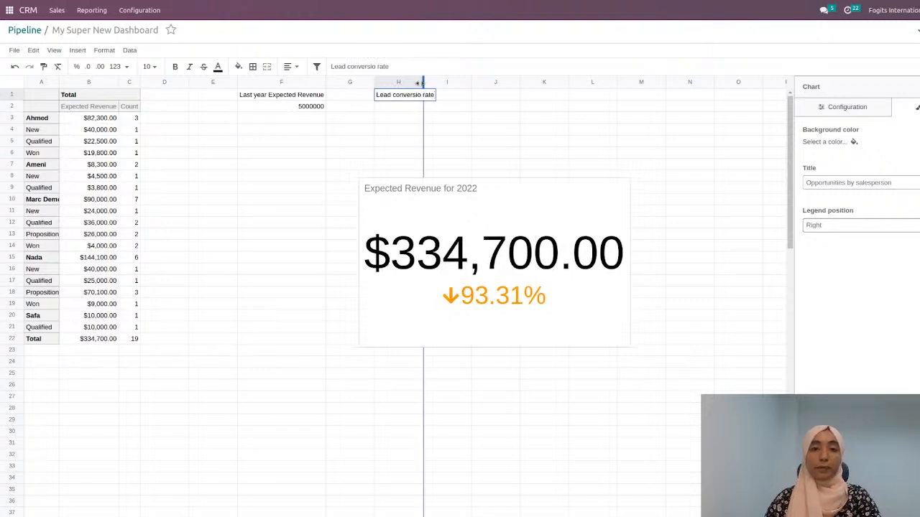
left_click(429, 108)
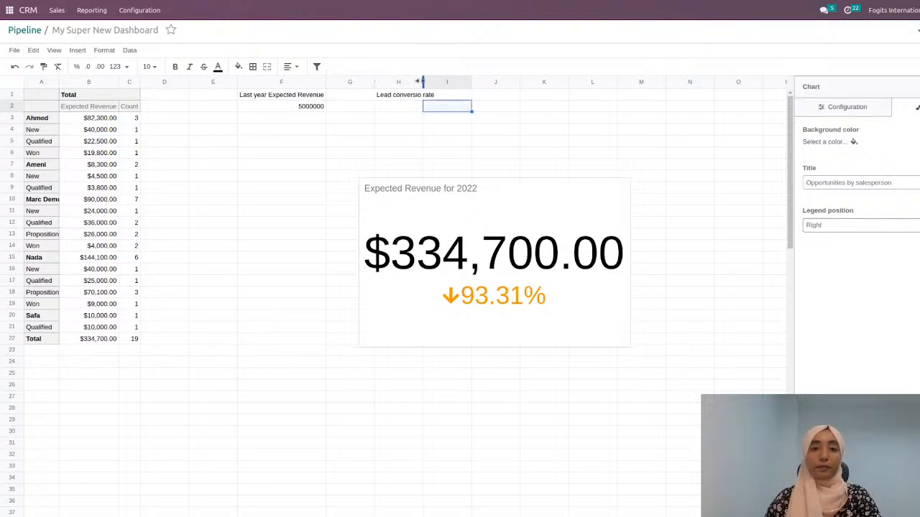
Step: Fit the width of column H to its label and select cell H2
left_click_drag(422, 81, 419, 81)
double_click(422, 81)
left_click(415, 114)
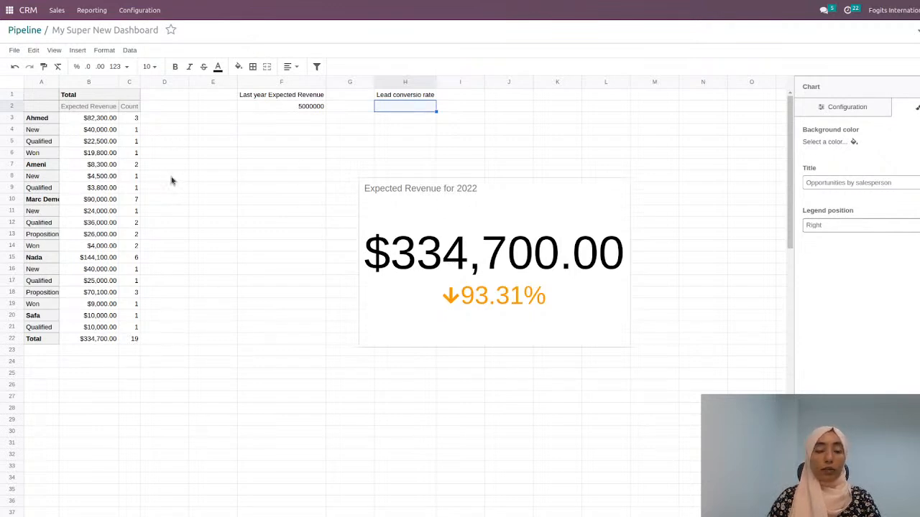
Step: Return to the Pipeline pivot view, collapse the salesperson grouping and regroup the rows by Stage
left_click(20, 28)
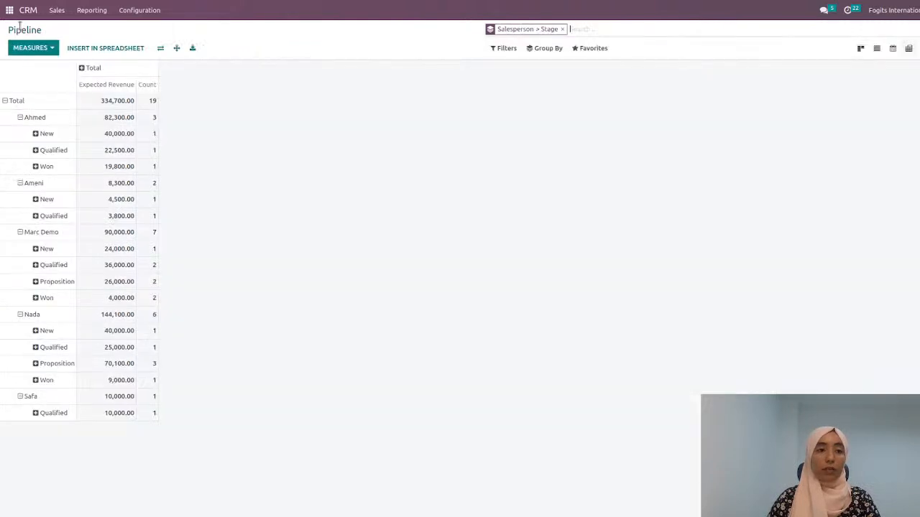
left_click(8, 101)
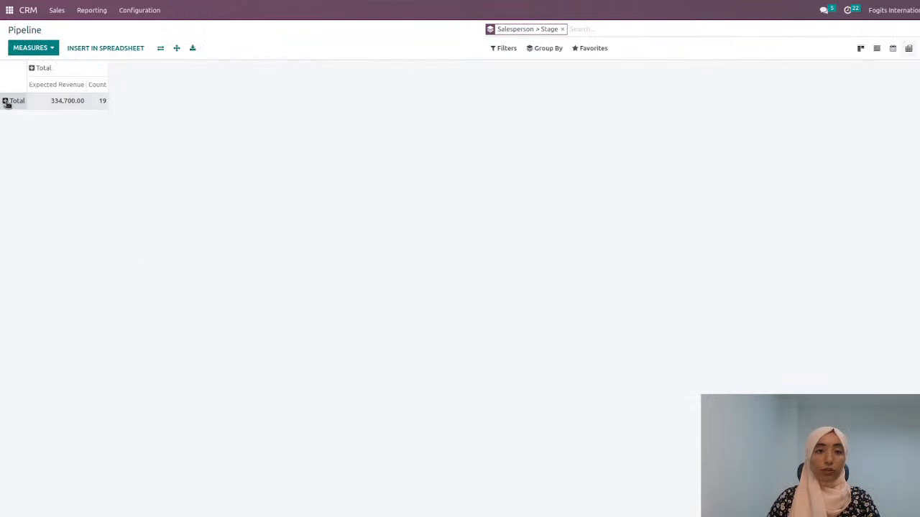
left_click(5, 103)
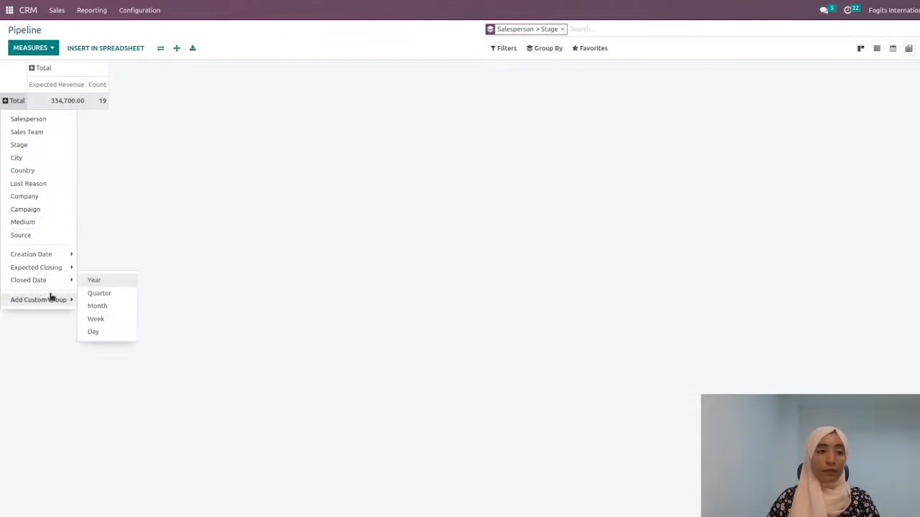
mouse_move(52, 304)
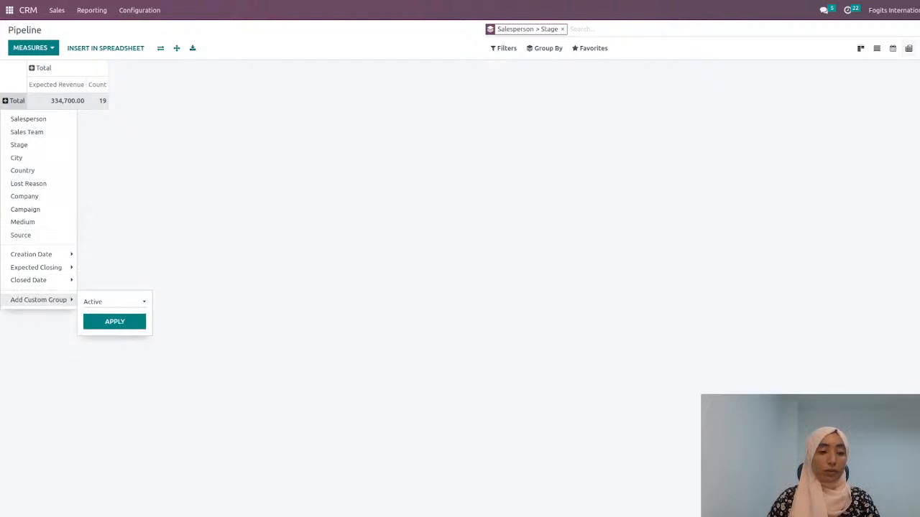
left_click(117, 416)
left_click(112, 327)
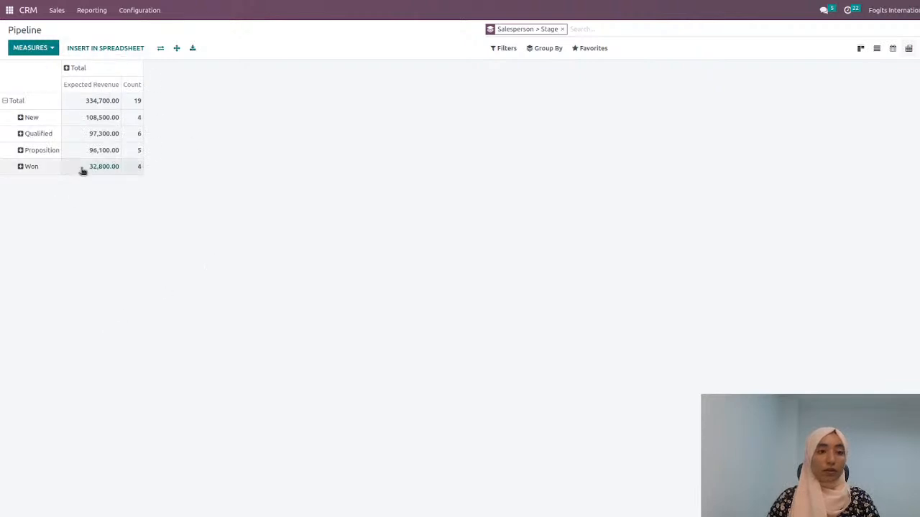
Step: Insert the Pipeline Analysis by Stage pivot into the My Super New Dashboard spreadsheet
left_click(88, 50)
left_click(374, 168)
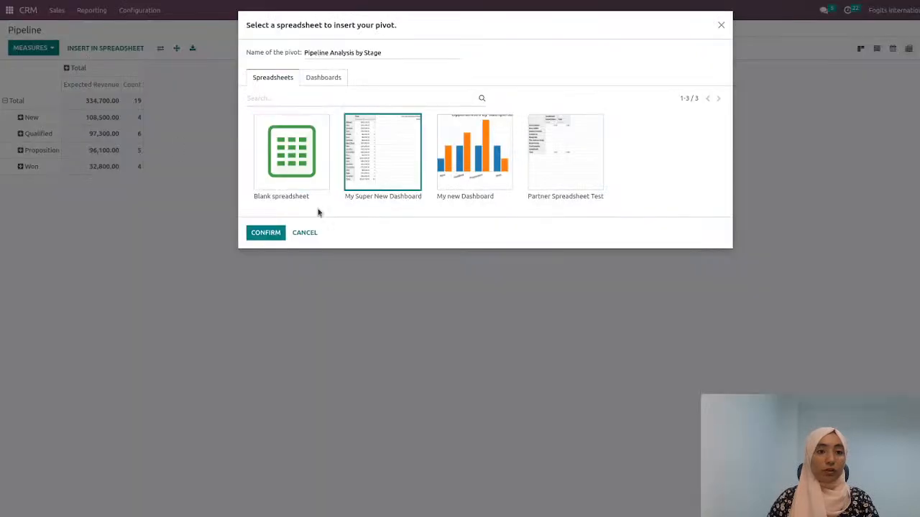
left_click(256, 234)
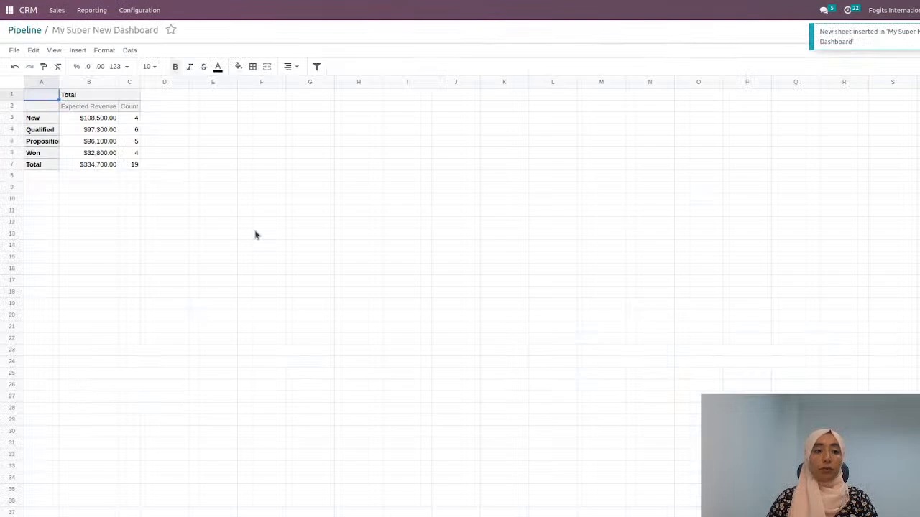
Step: Enter the label "Lead Conversion Rate" in cell E1 of the stage pivot sheet and fit column E to its width
left_click(234, 100)
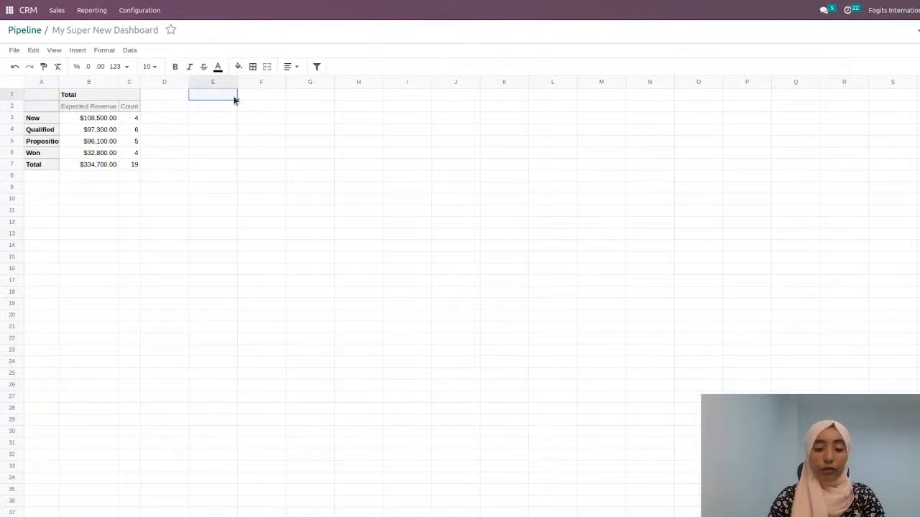
type("Lead Co")
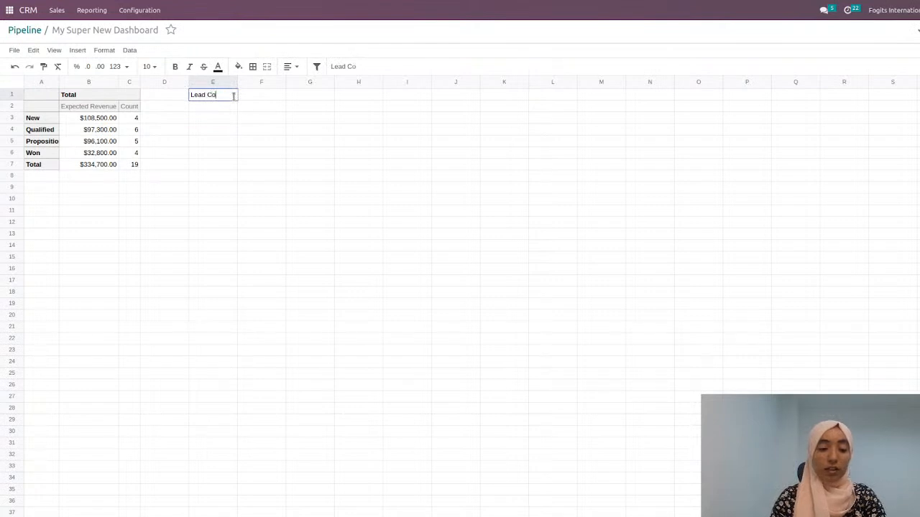
type("nversion")
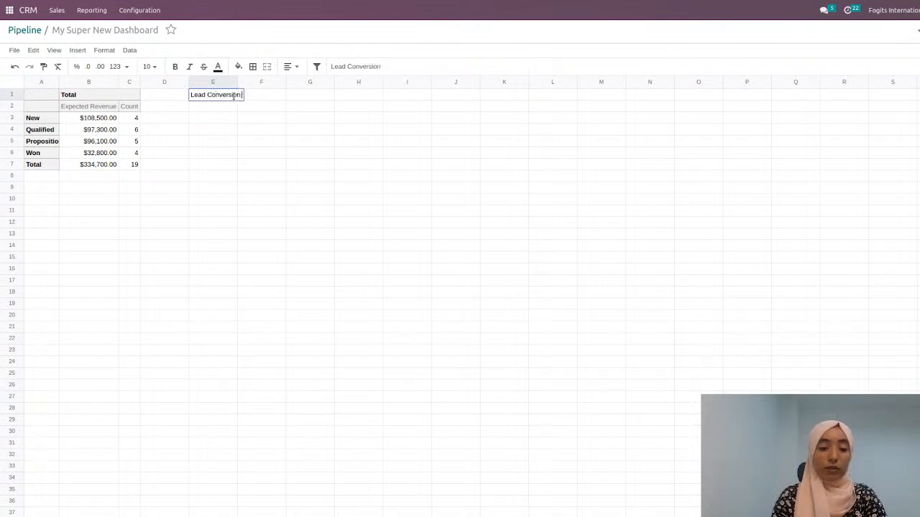
type(" Rate")
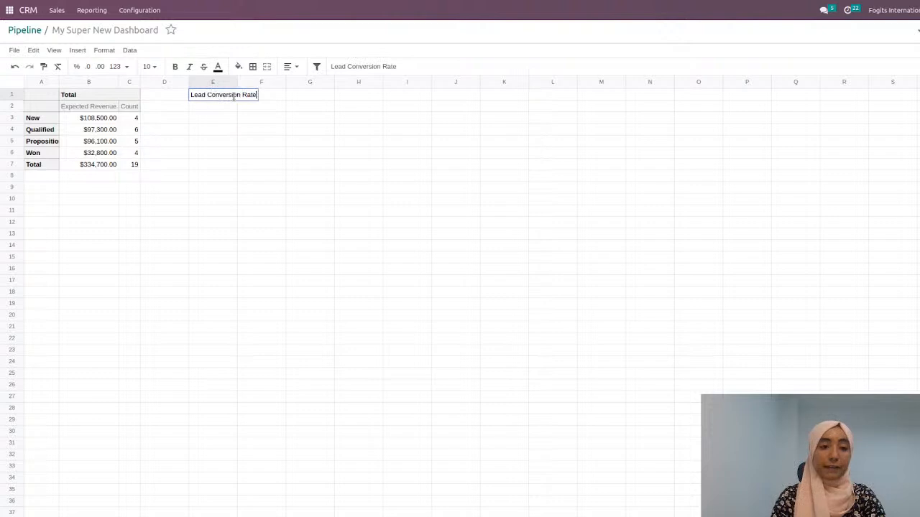
left_click(264, 117)
left_click(240, 83)
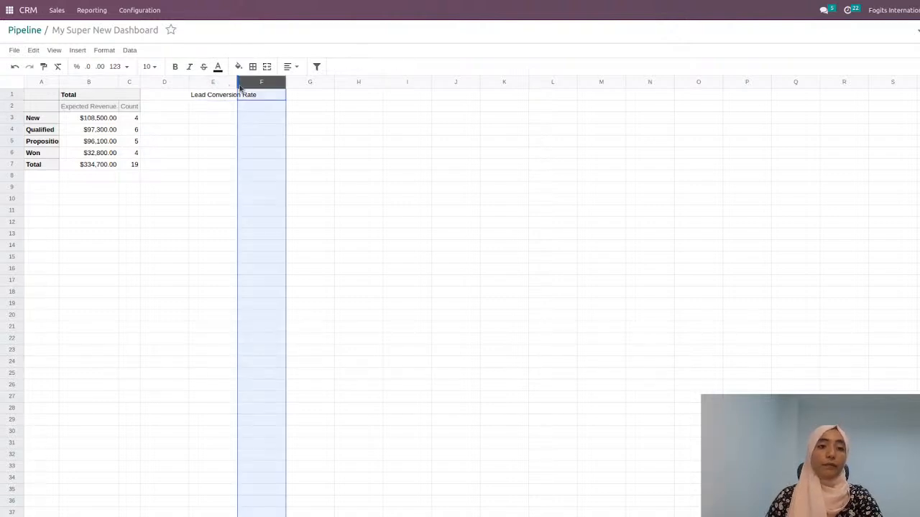
double_click(237, 83)
Step: Calculate the lead conversion rate in cell E2 with the formula =C6/C7, dividing the Won count by the total count
left_click(231, 109)
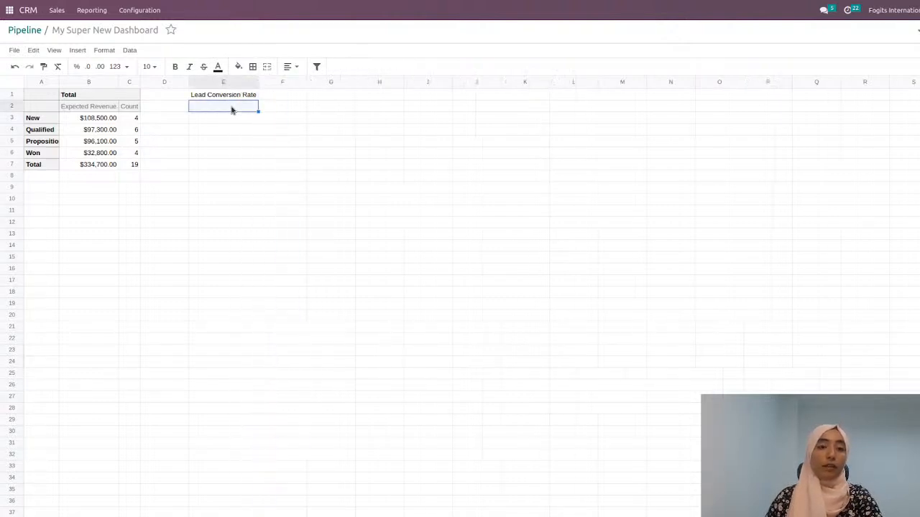
type("=")
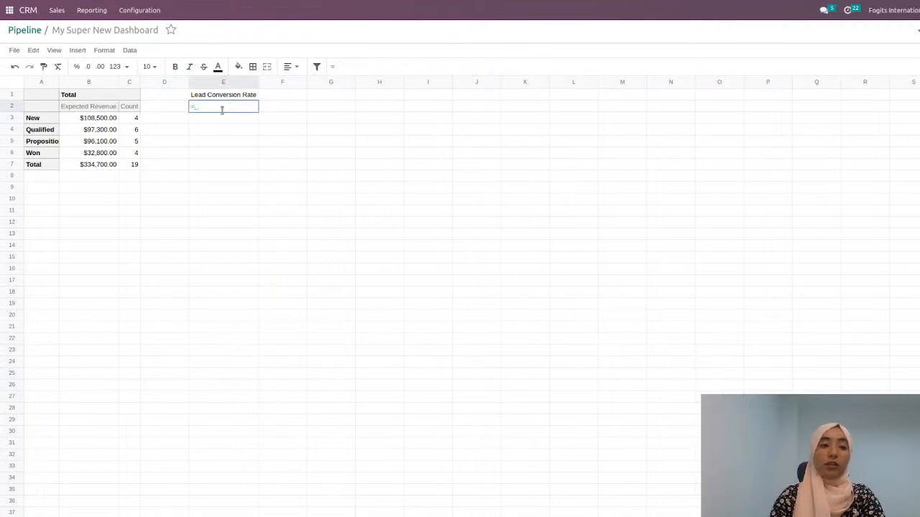
left_click(135, 153)
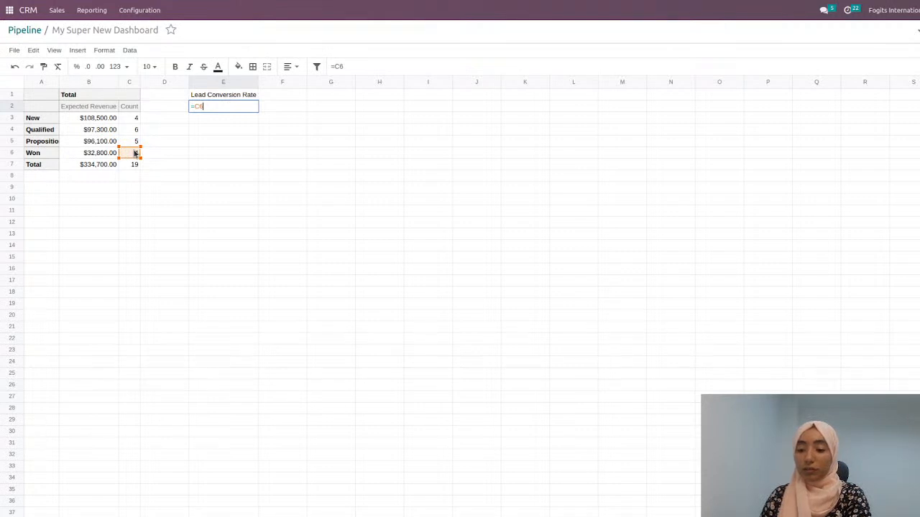
type("/")
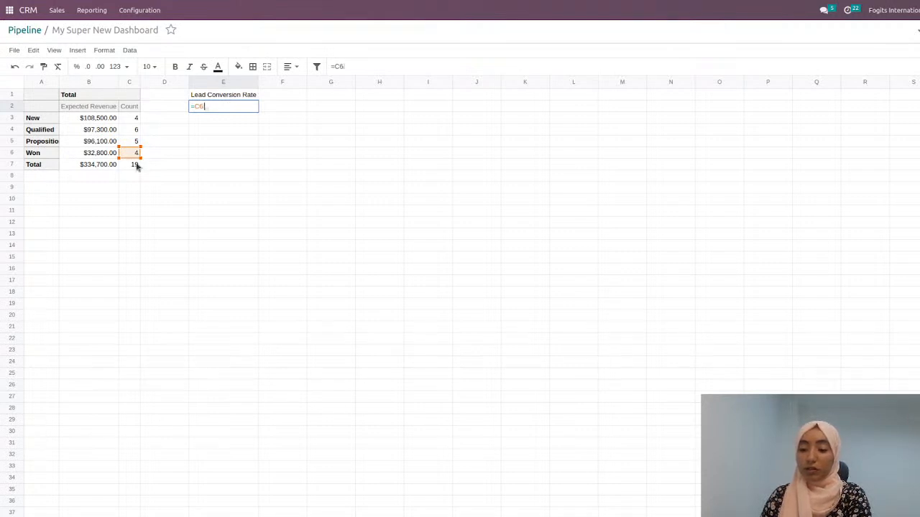
left_click(133, 165)
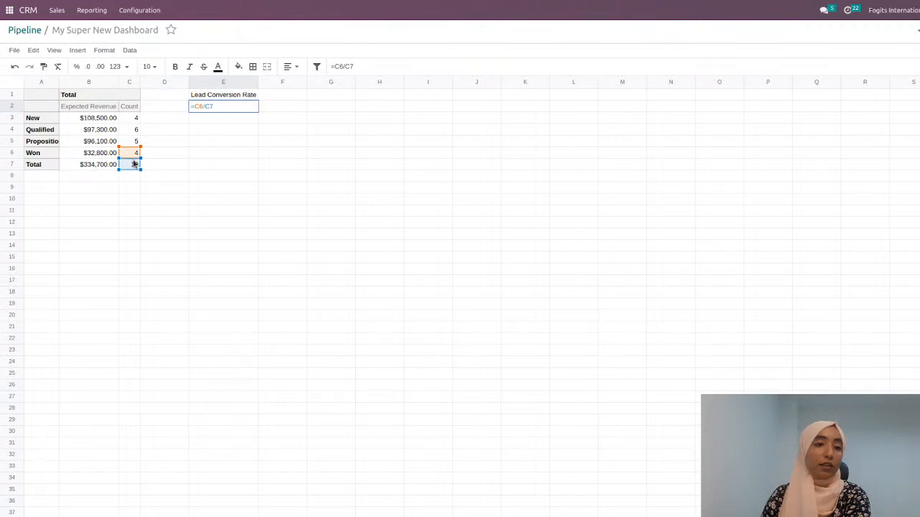
key("Return")
Step: Apply the Number format to the conversion rate in cell E2 so it shows two decimals
left_click(246, 108)
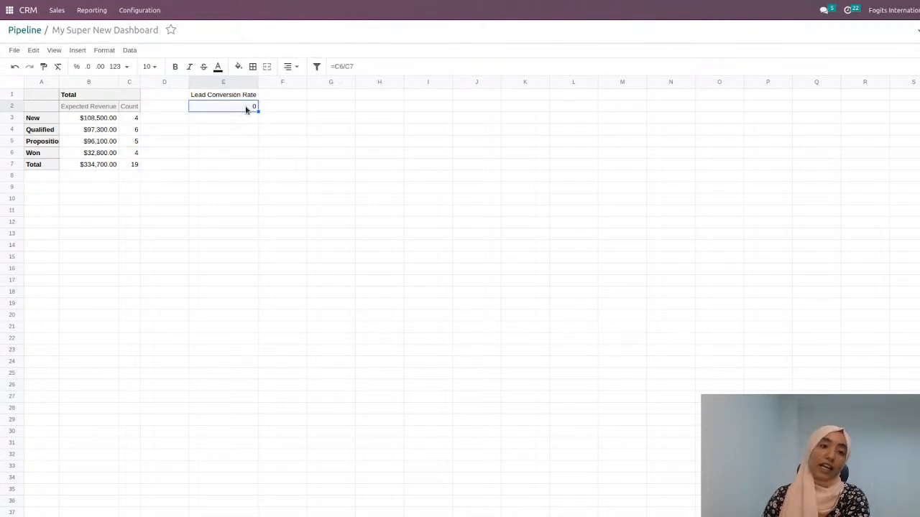
left_click(129, 51)
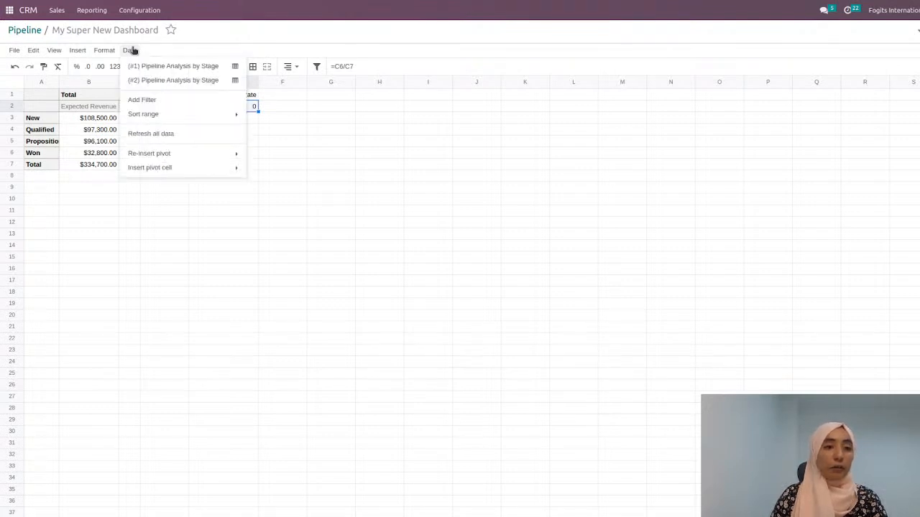
left_click(105, 51)
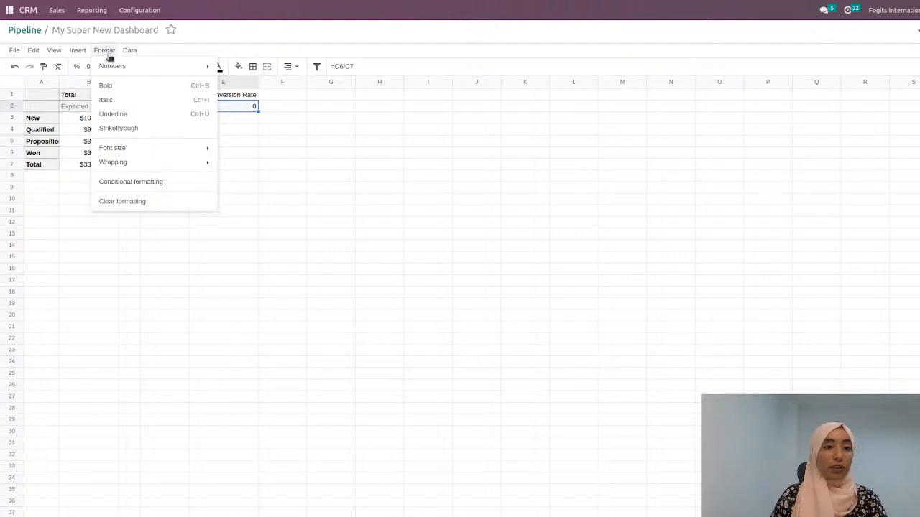
mouse_move(113, 69)
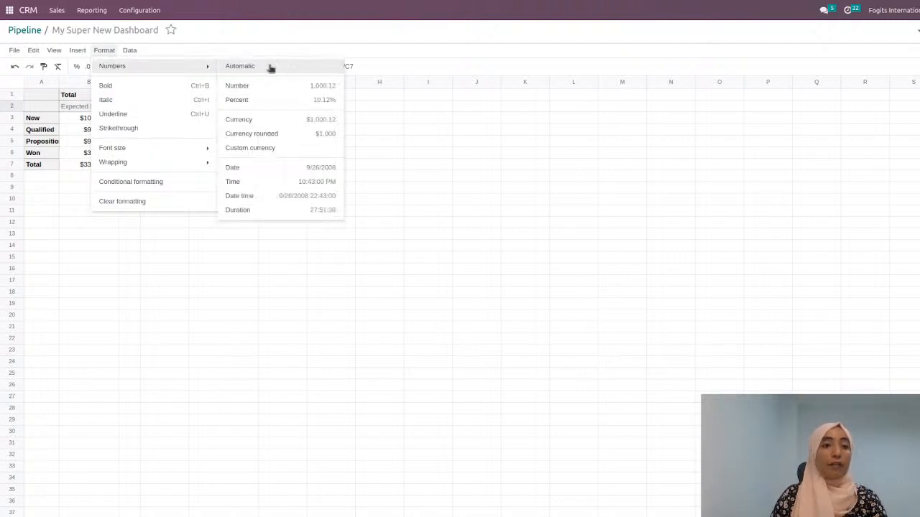
left_click(270, 87)
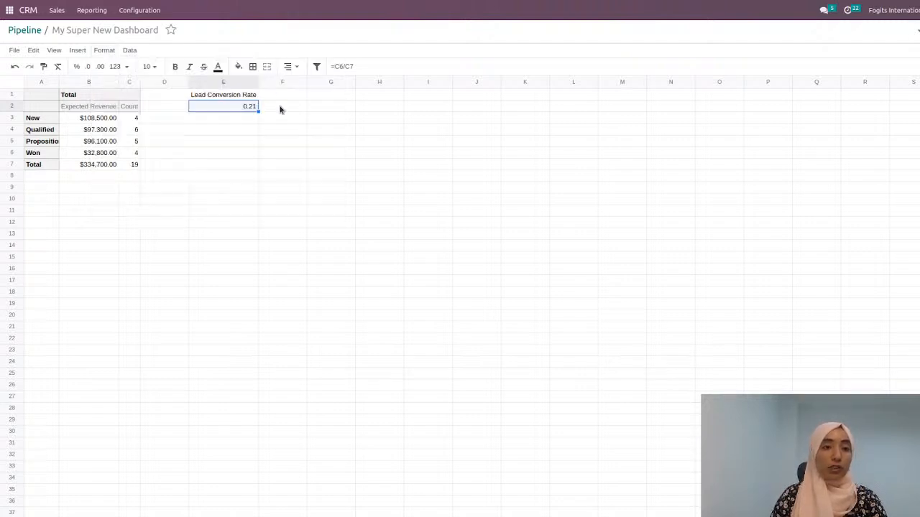
left_click(324, 152)
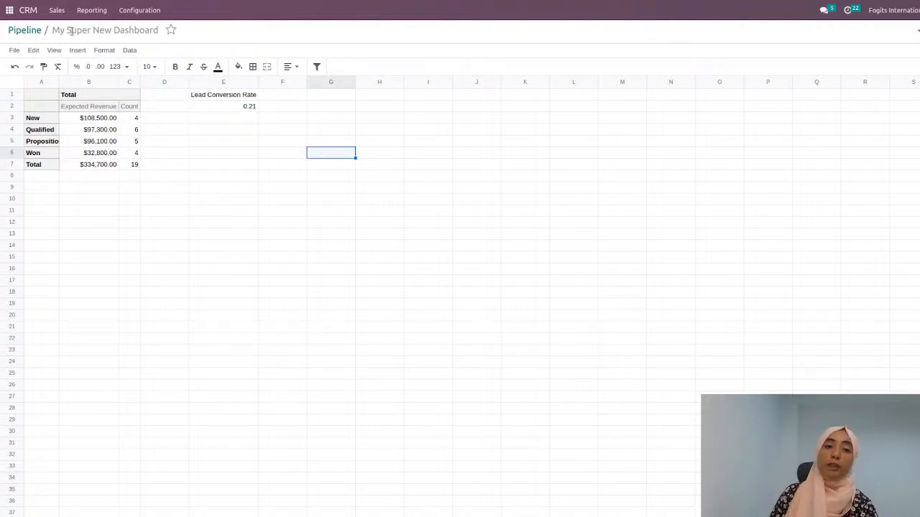
Step: Insert a chart of type Scorecard on the stage pivot sheet with cell E2 as its key value
left_click(83, 54)
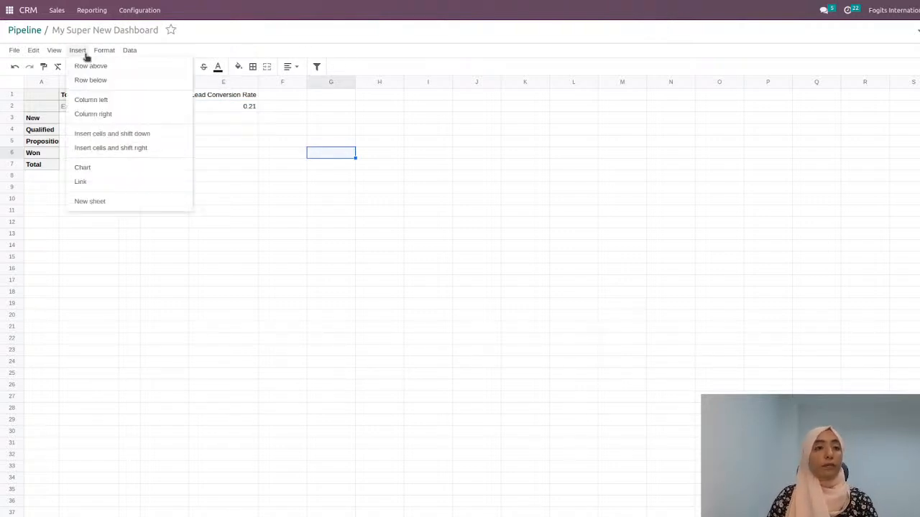
left_click(112, 169)
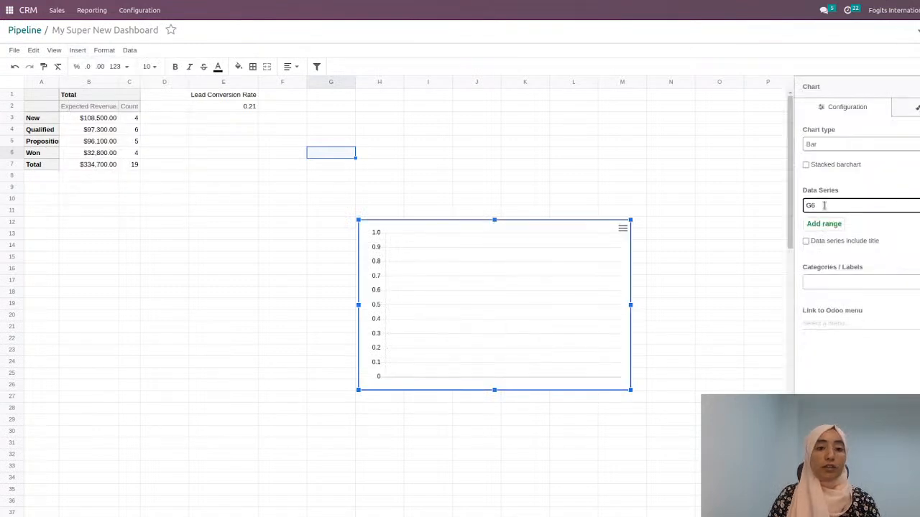
left_click(847, 187)
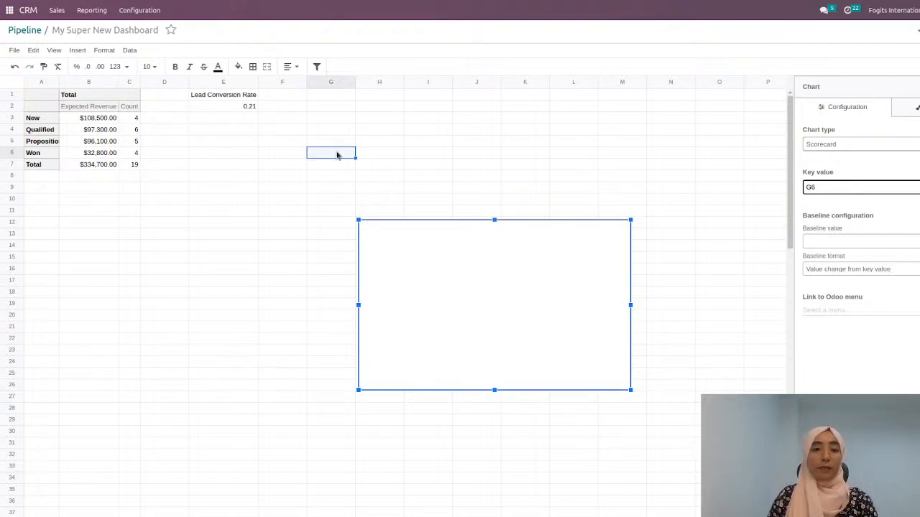
left_click(817, 187)
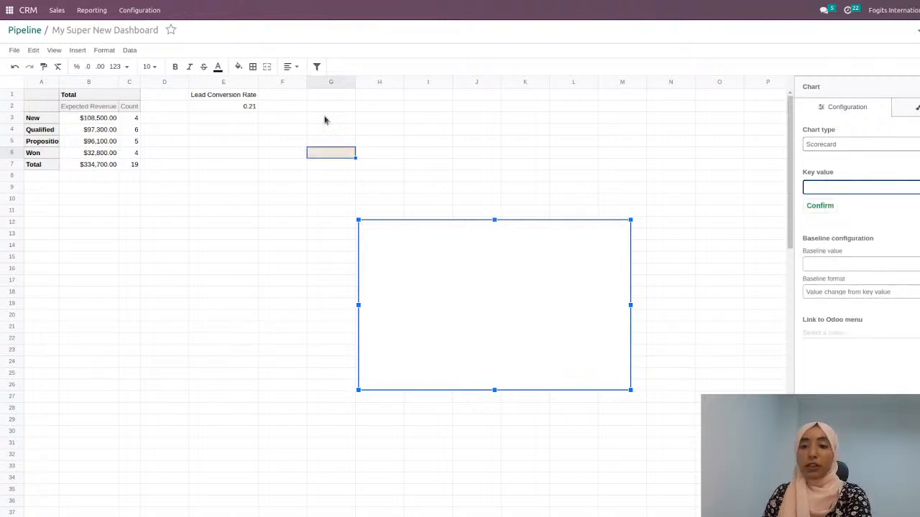
left_click(251, 111)
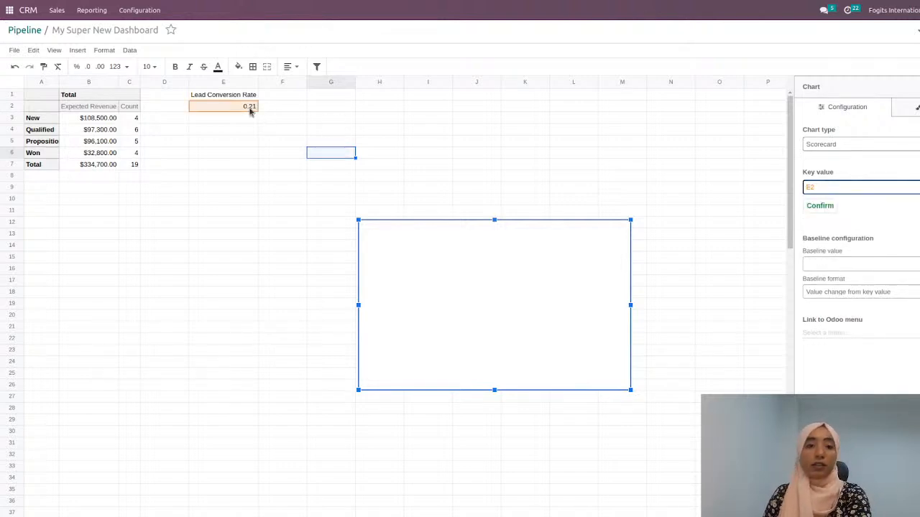
left_click(829, 208)
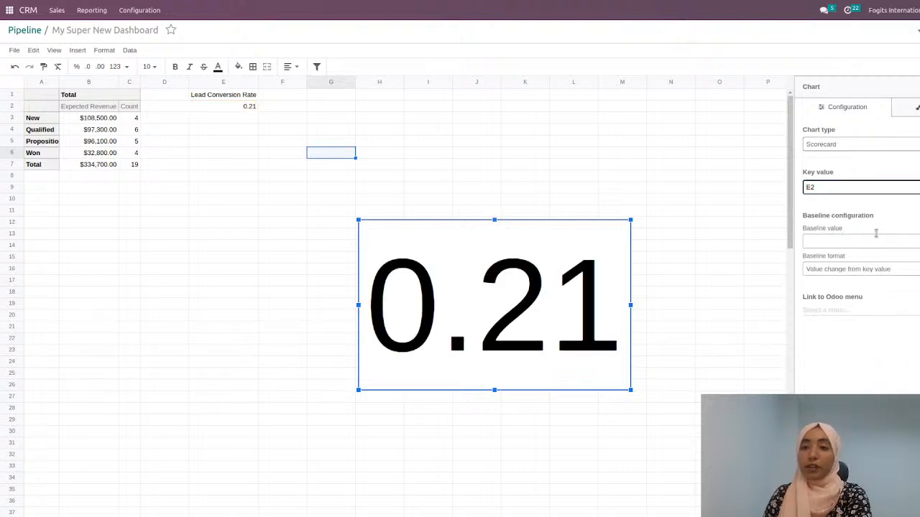
Step: Set the title of the 0.21 scorecard to "Lead conversion ratio"
left_click(917, 108)
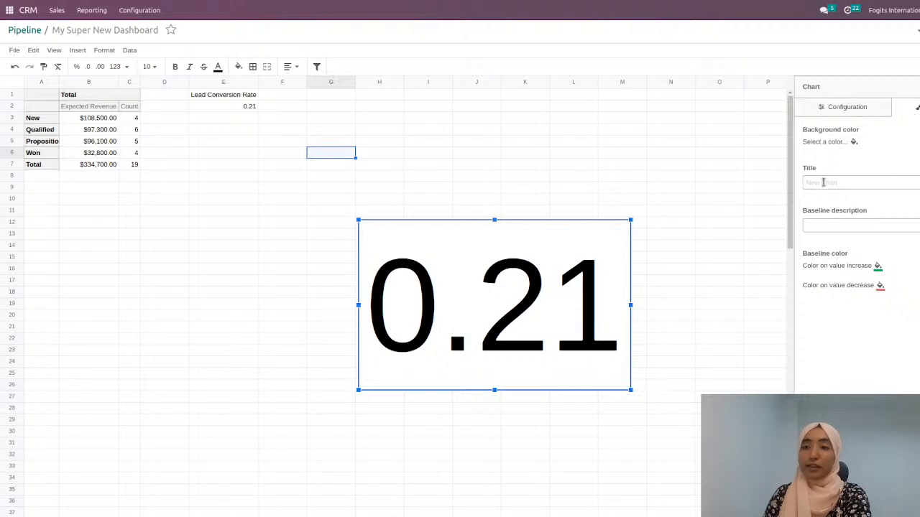
type("L")
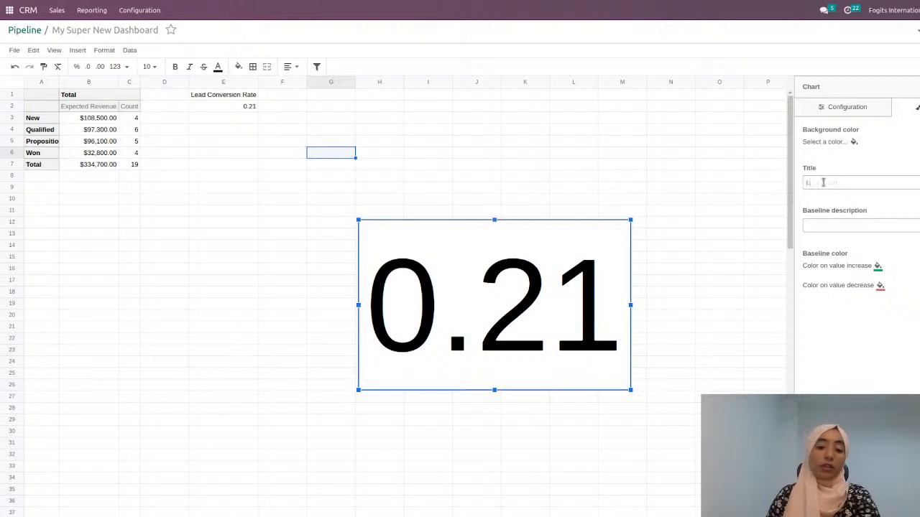
type("ead")
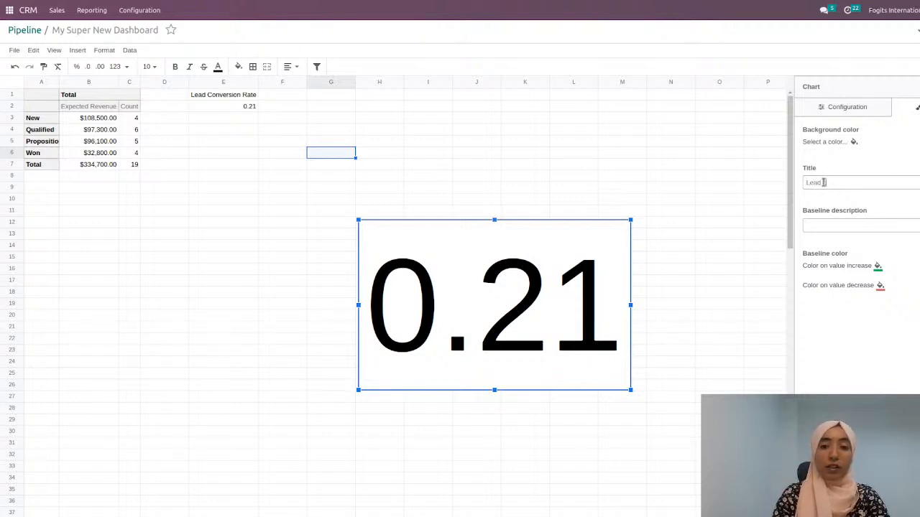
type(" Convert")
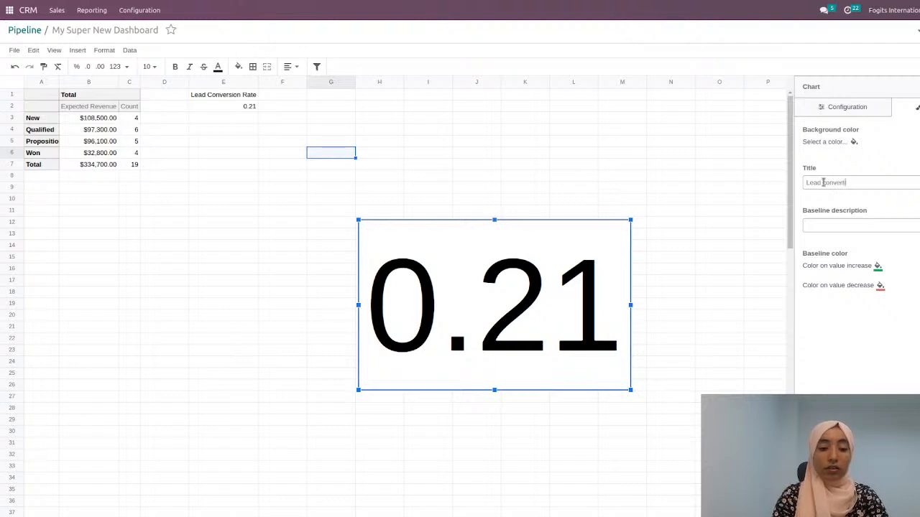
type("ion ratio")
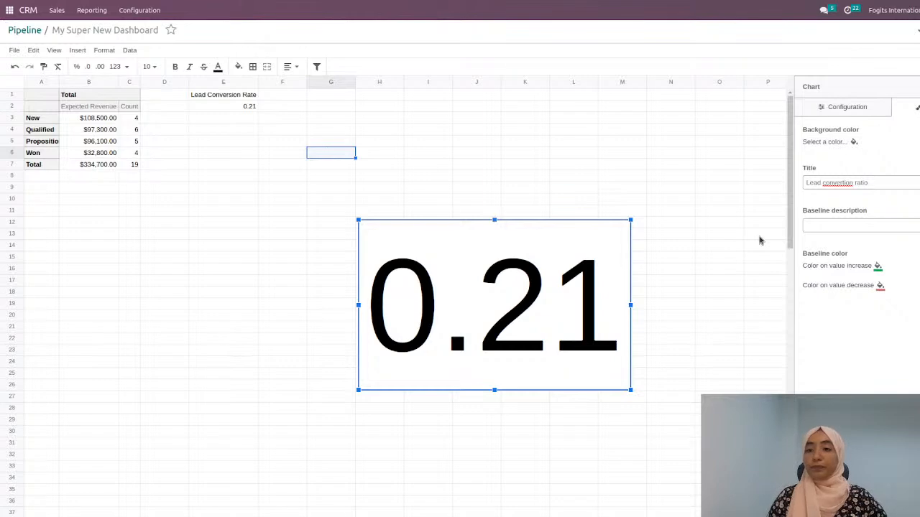
left_click(845, 184)
key("BackSpace")
type("sion ")
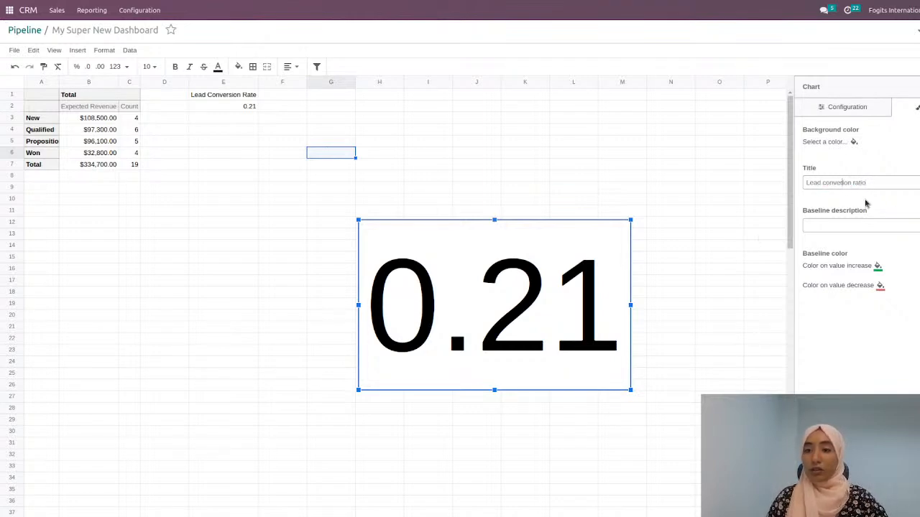
type("r")
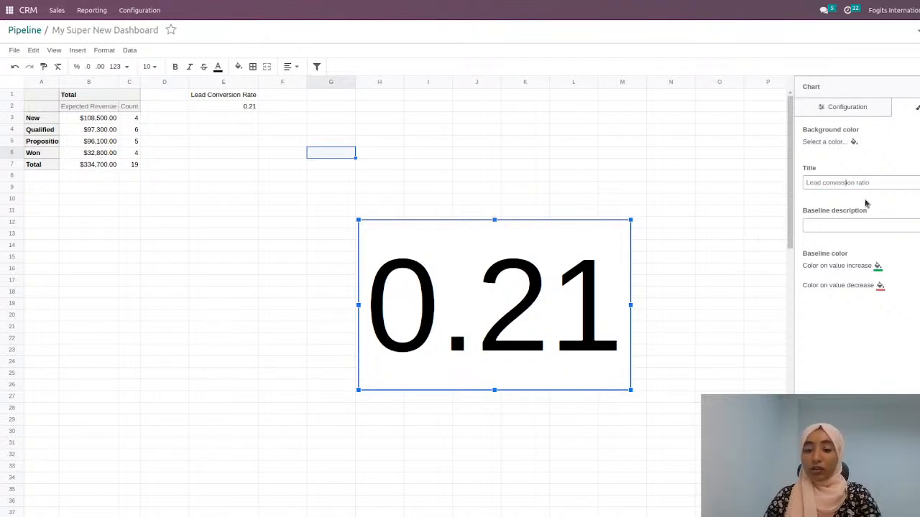
left_click(701, 236)
Step: Transfer the Lead conversion ratio scorecard from the stage pivot sheet to the dashboard sheet, pasting it at cell J6
left_click(623, 229)
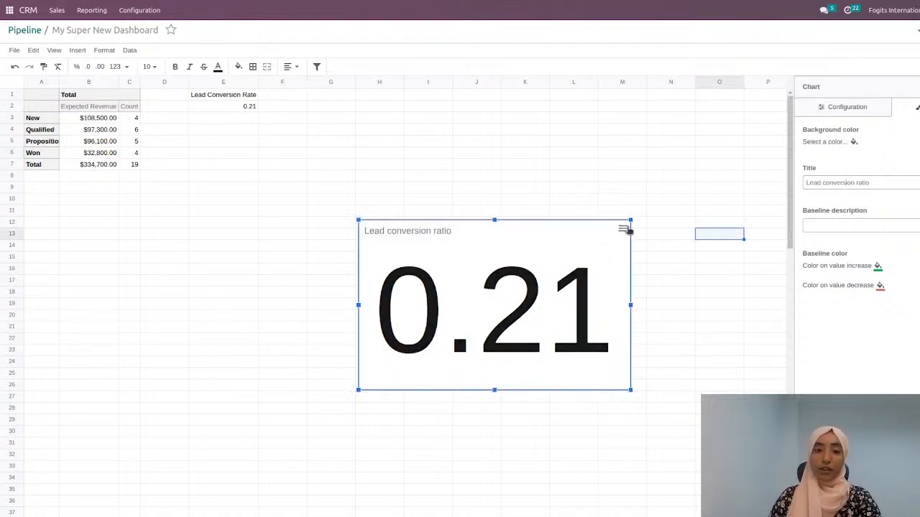
left_click(540, 251)
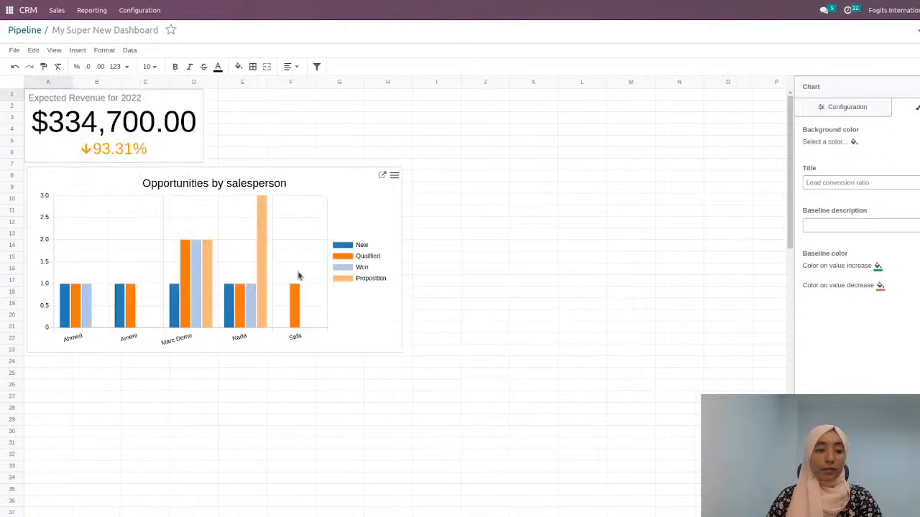
right_click(494, 155)
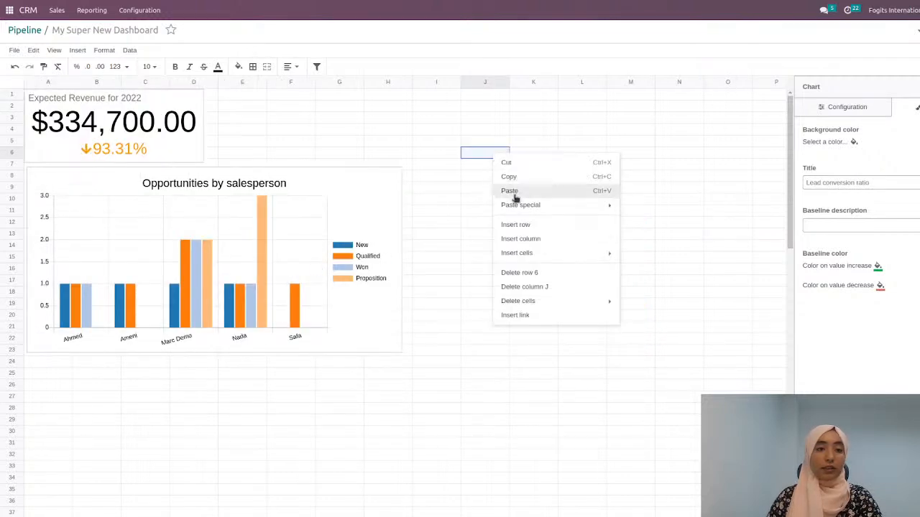
mouse_move(534, 207)
left_click(530, 190)
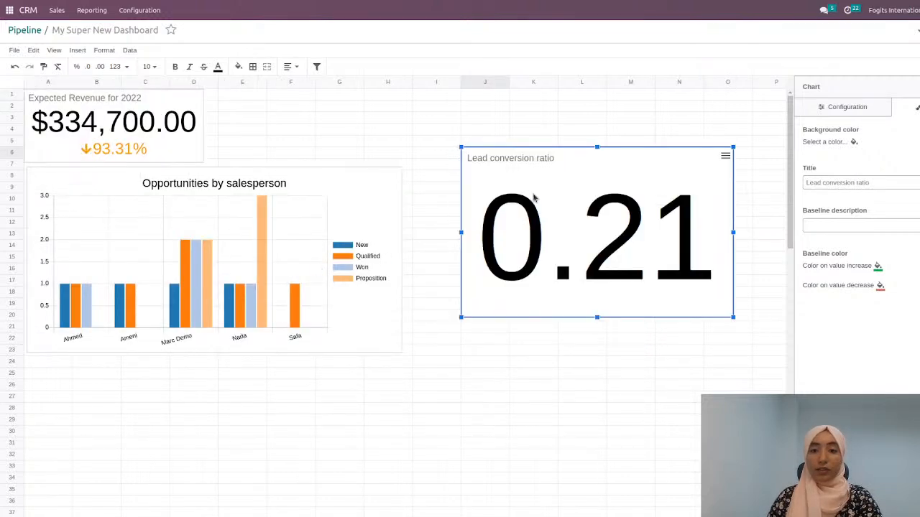
Step: Shrink and place the Lead conversion ratio scorecard beside the Expected Revenue scorecard, ending level with the right edge of the bar chart below
left_click_drag(730, 315, 397, 137)
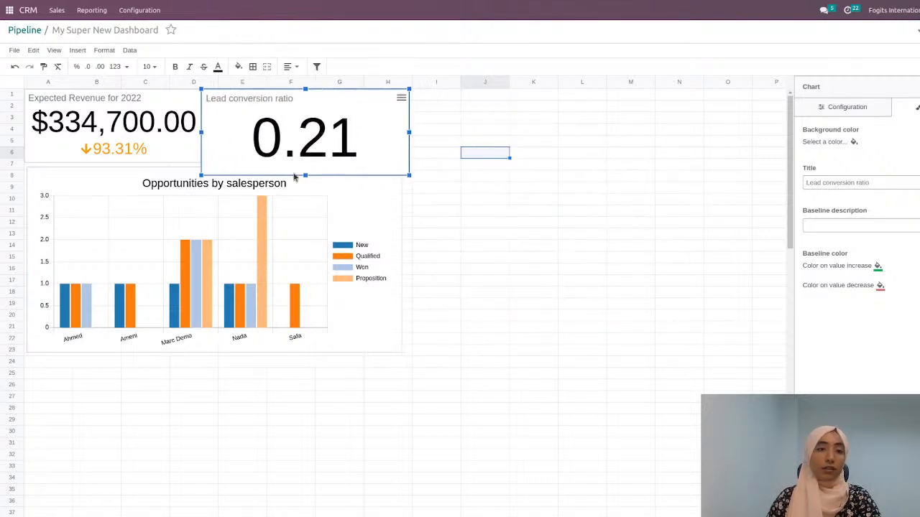
left_click_drag(305, 175, 304, 161)
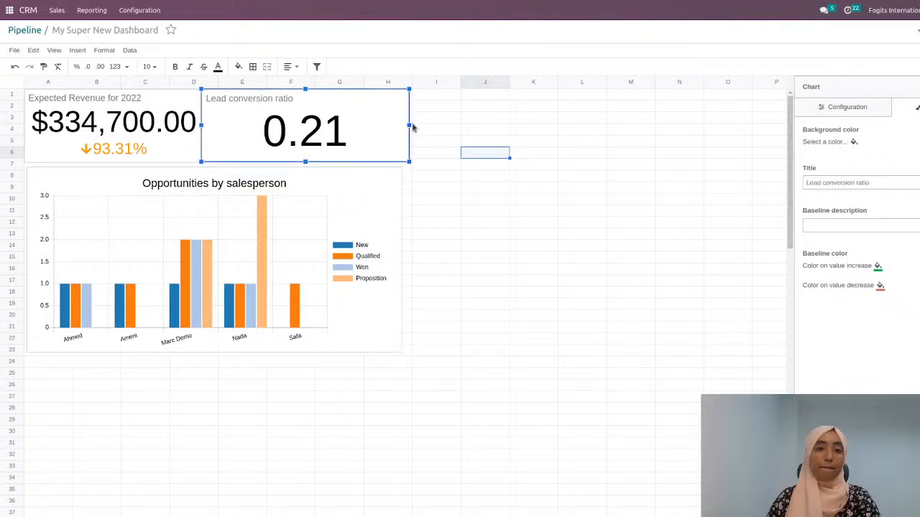
left_click_drag(404, 123, 414, 125)
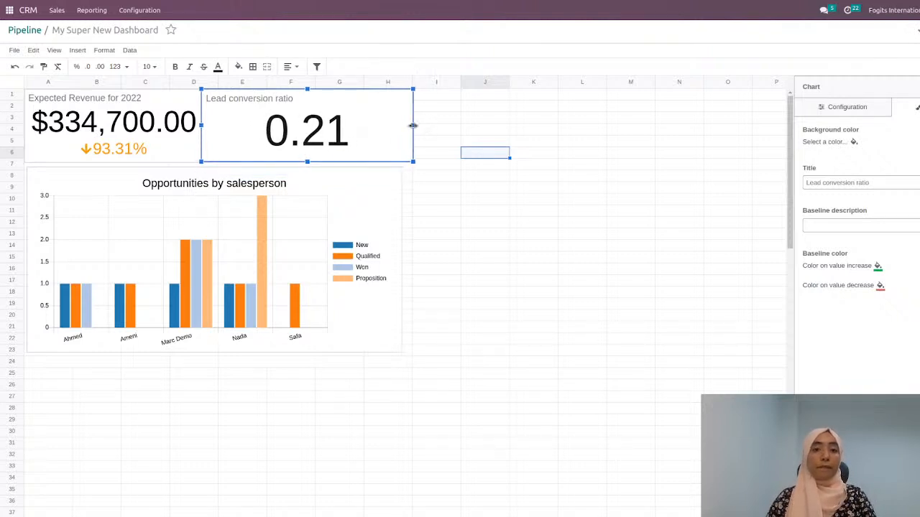
left_click(416, 127)
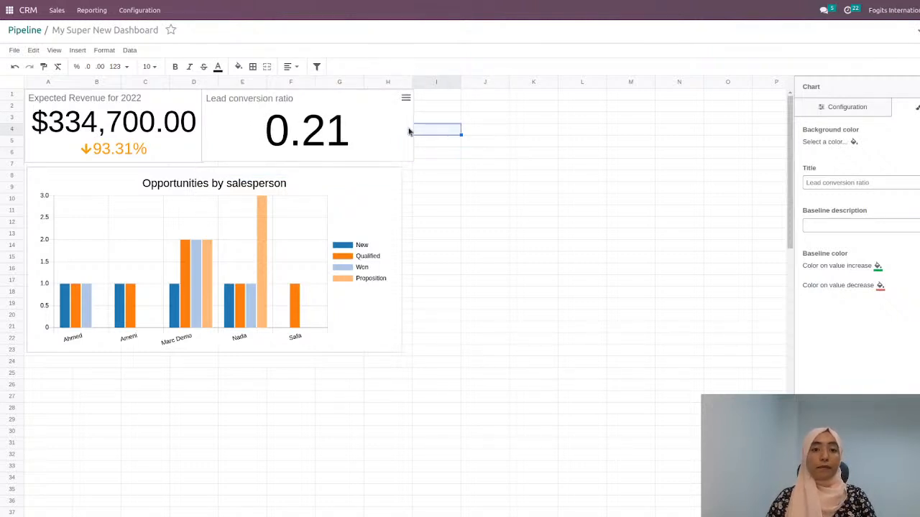
left_click(368, 138)
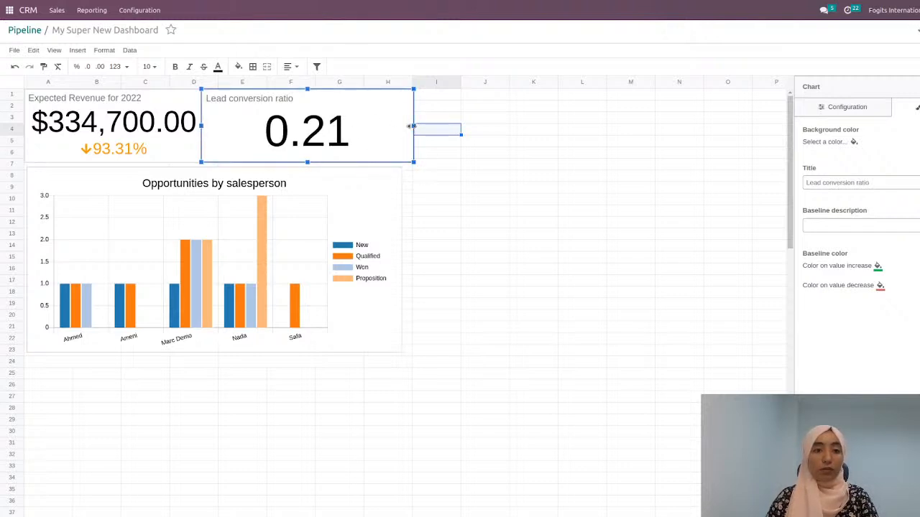
left_click_drag(414, 126, 402, 131)
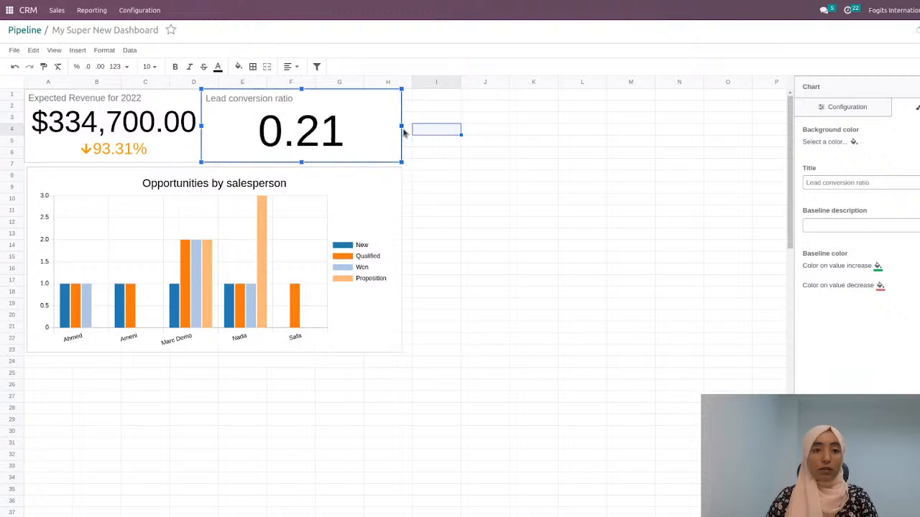
left_click(643, 236)
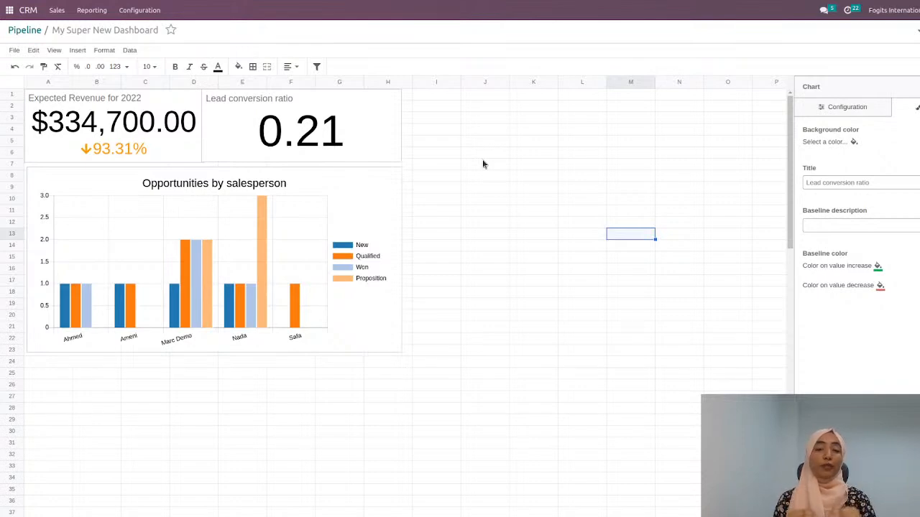
Step: Return to the CRM Pipeline pivot and regroup its rows by Salesperson only
left_click(19, 32)
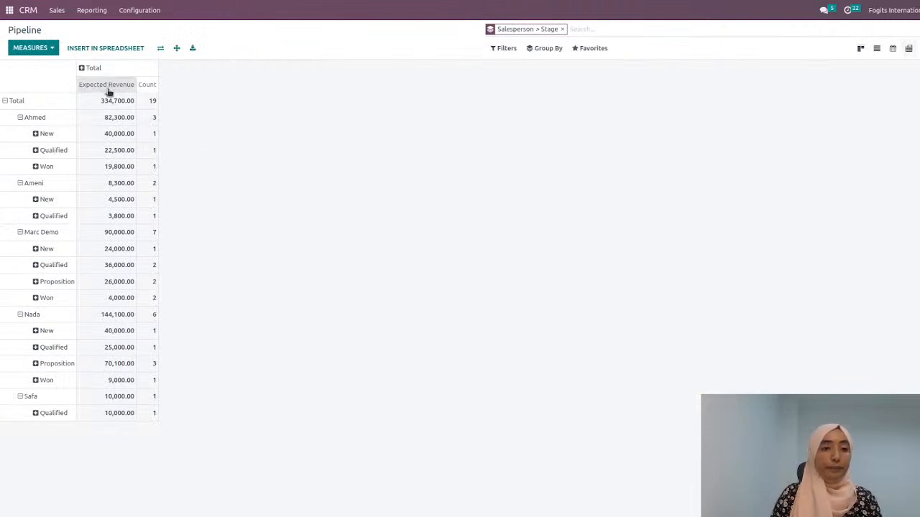
left_click(8, 102)
left_click(9, 102)
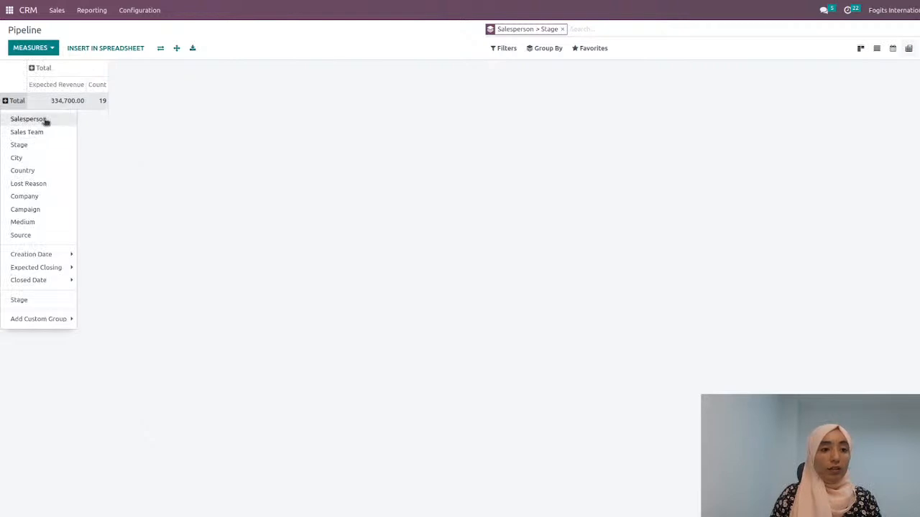
left_click(43, 120)
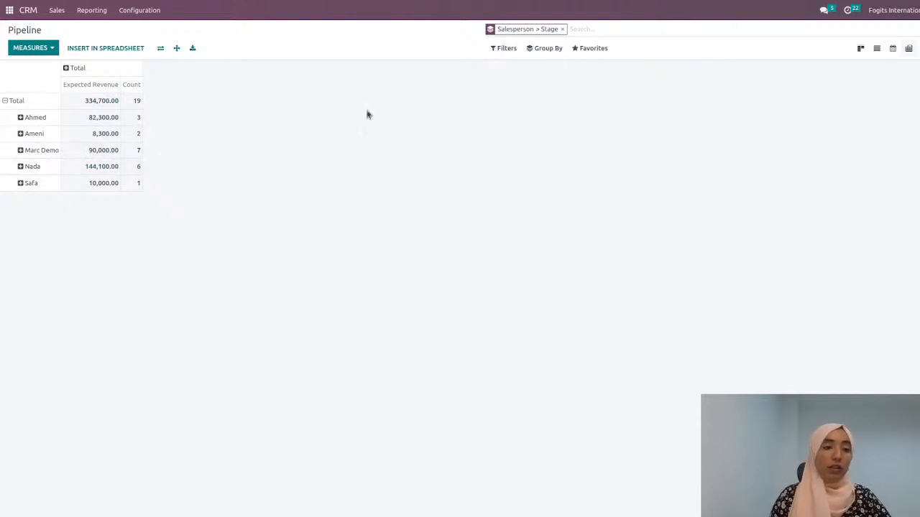
Step: Insert the pivot Pipeline Analysis by Salesperson into the My Super New Dashboard spreadsheet
left_click(105, 48)
left_click(368, 169)
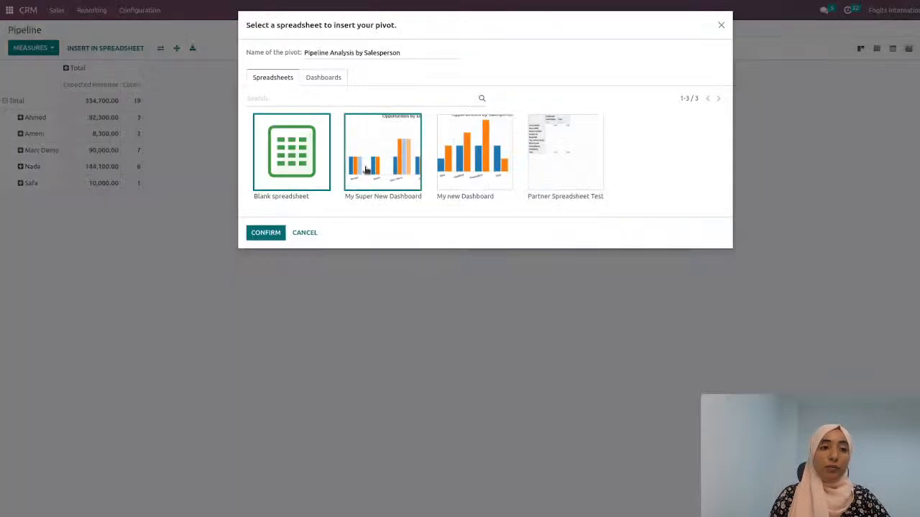
left_click(256, 235)
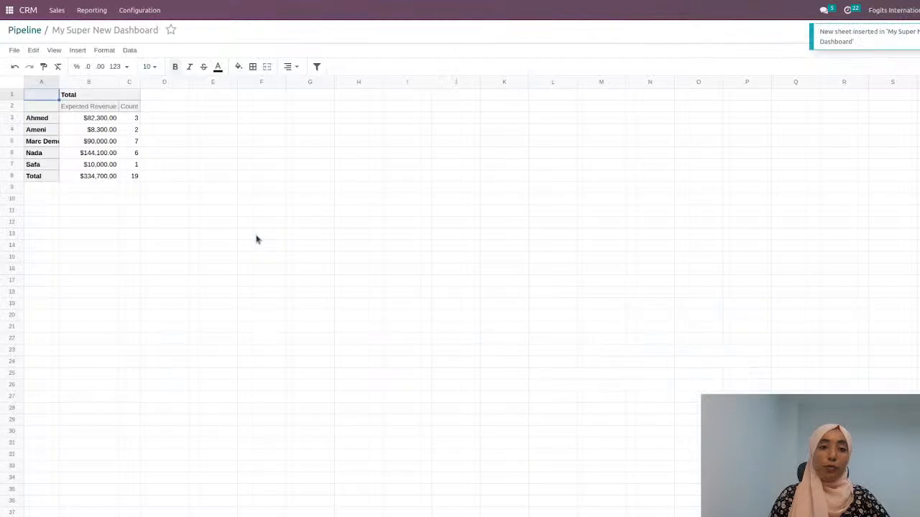
left_click(253, 145)
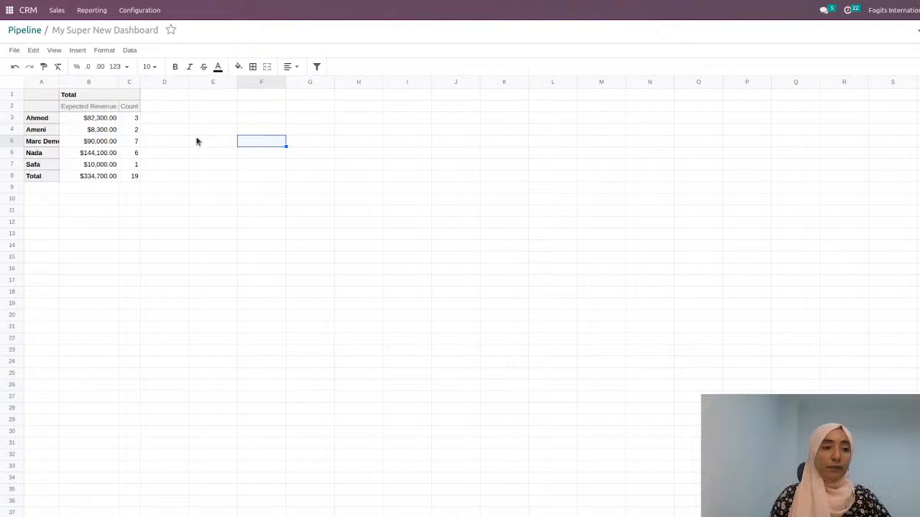
Step: Change the expected revenue formula in cell B3 to =ODOO.PIVOT(3,"expected_revenue","#user_id",1) so it refers to the salesperson by position
left_click(84, 119)
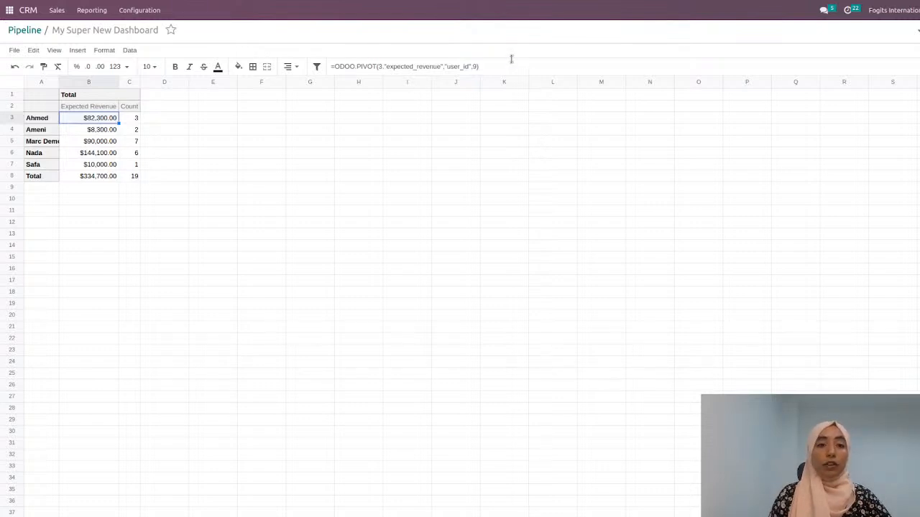
left_click(392, 67)
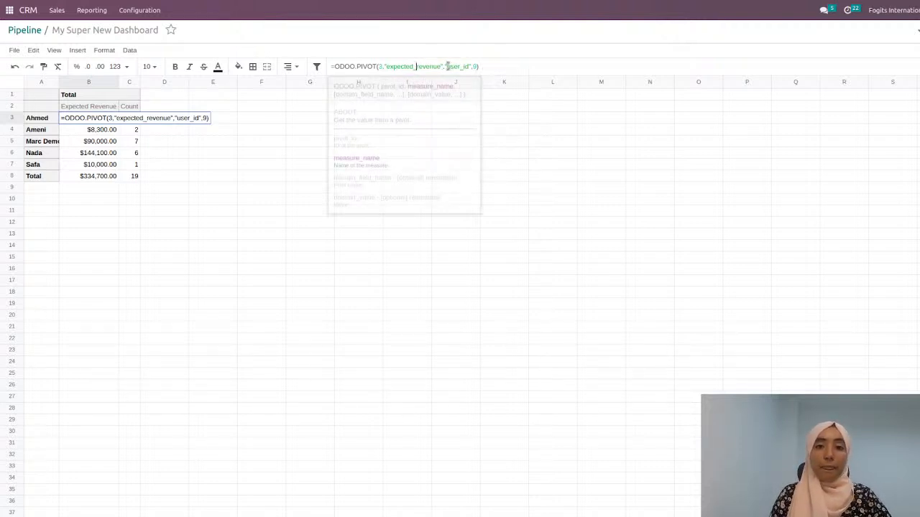
left_click(461, 67)
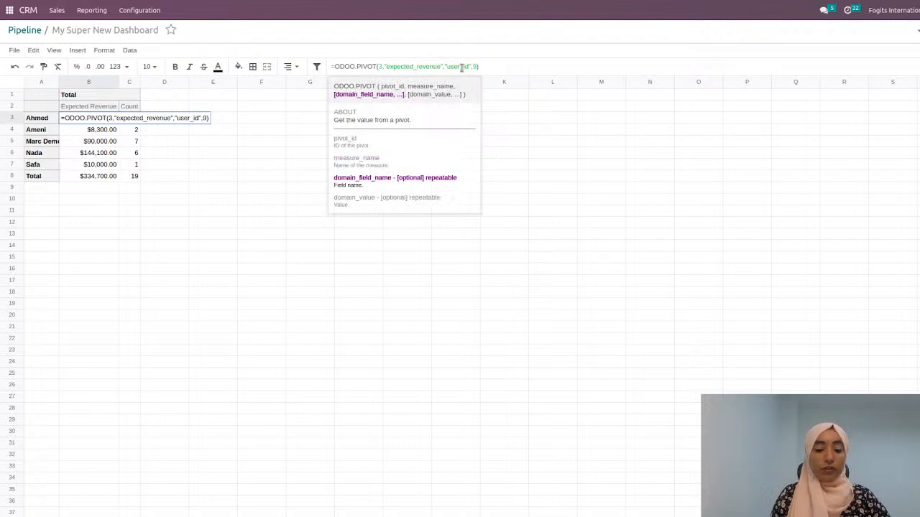
type("#")
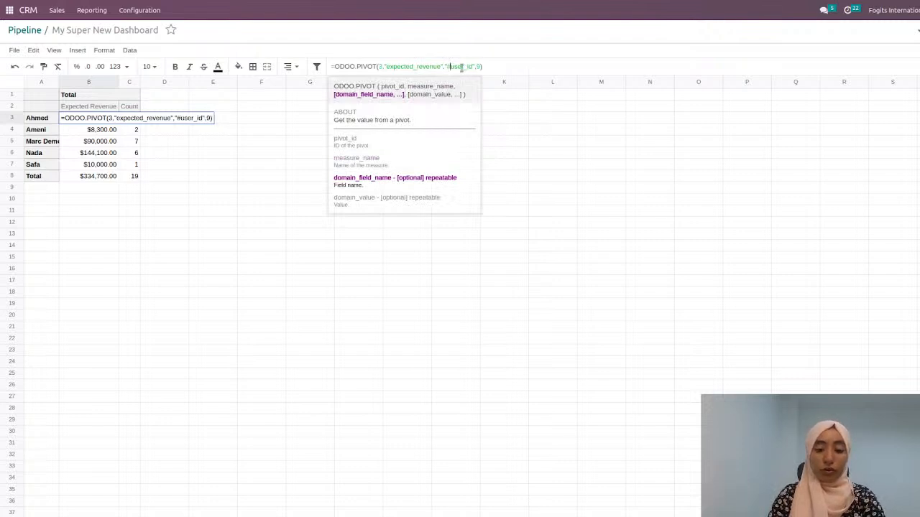
double_click(478, 66)
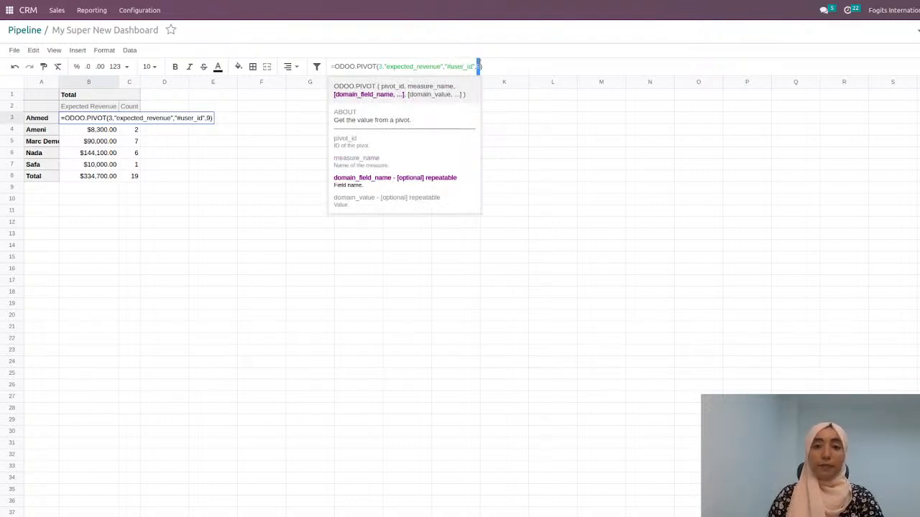
type("1")
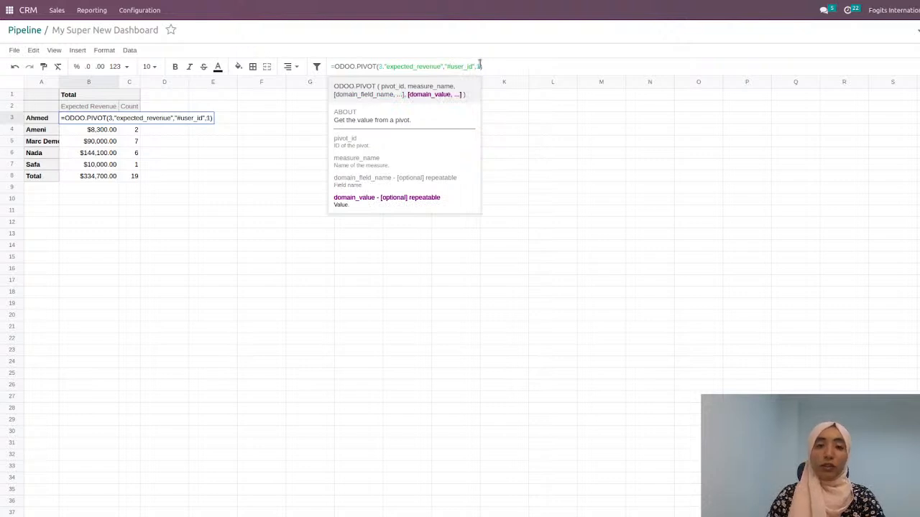
key("Return")
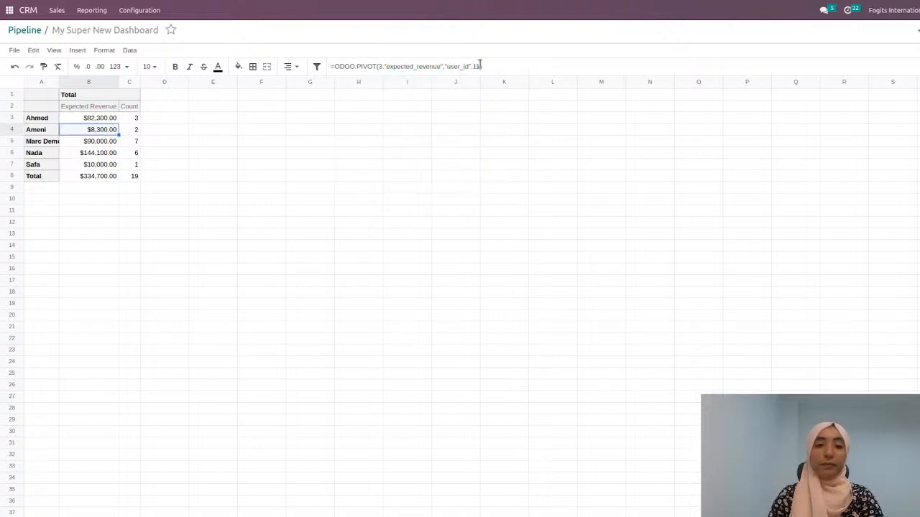
Step: Change the salesperson header formula in cell A3 to =ODOO.PIVOT.HEADER(3,"#user_id",1) so it refers to the salesperson by position
left_click(46, 118)
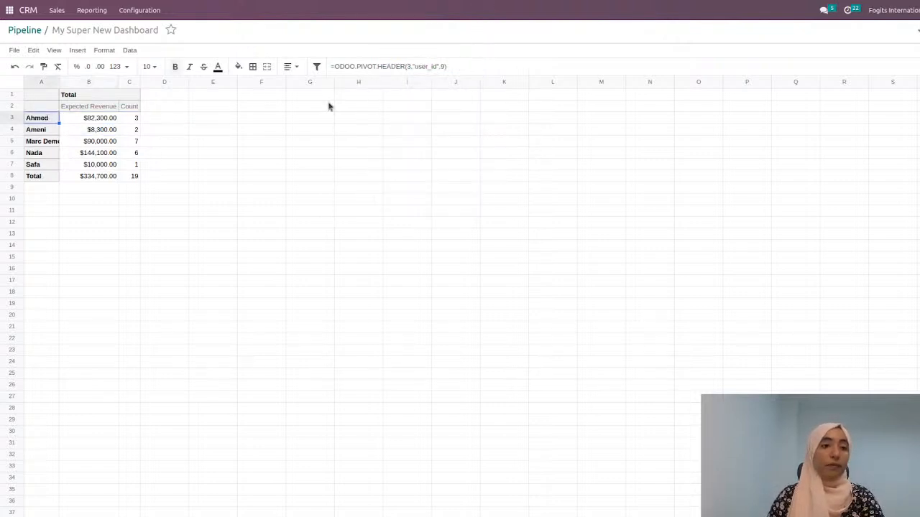
left_click(415, 66)
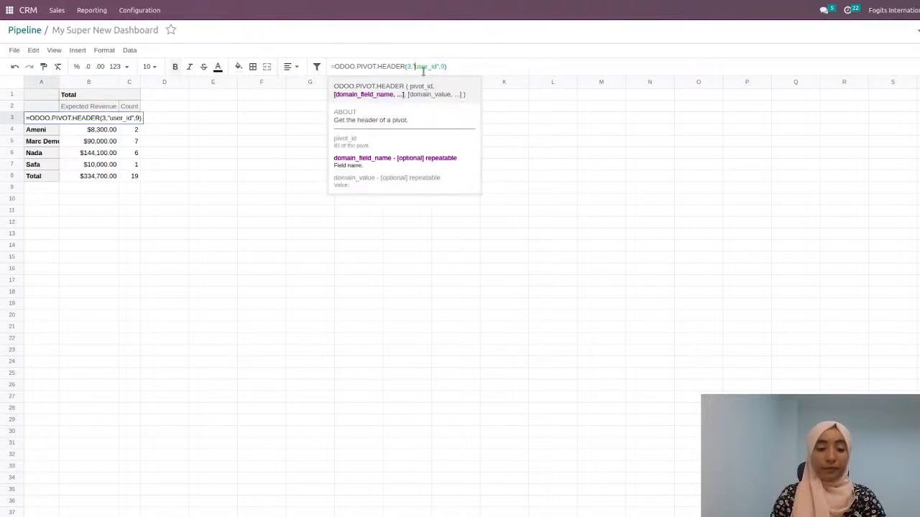
type("#")
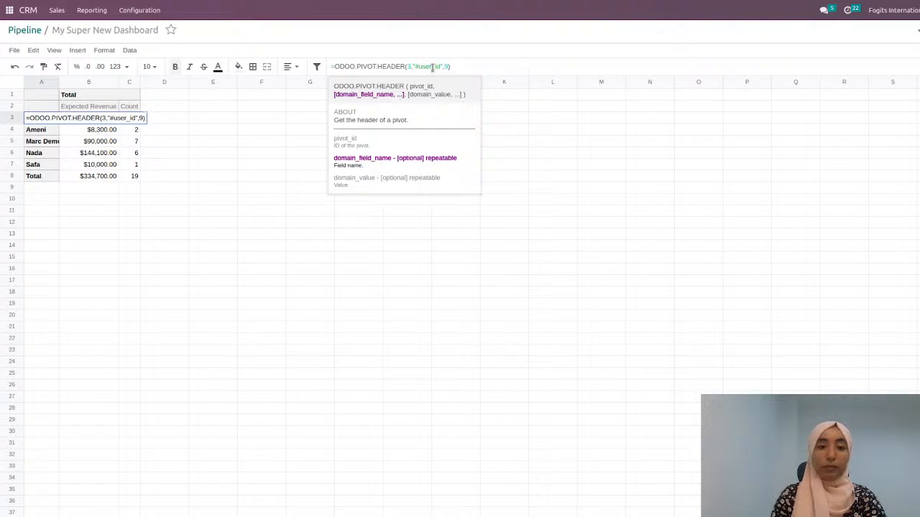
double_click(446, 66)
type("1")
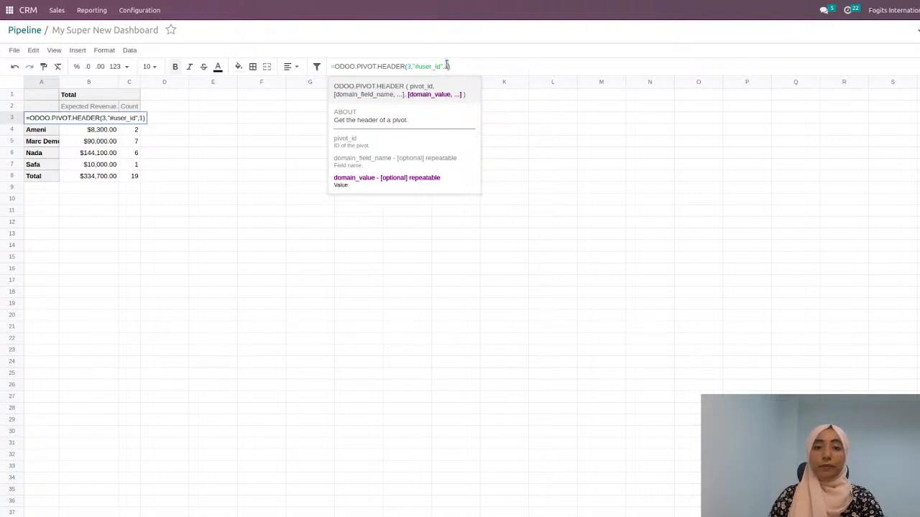
key("Return")
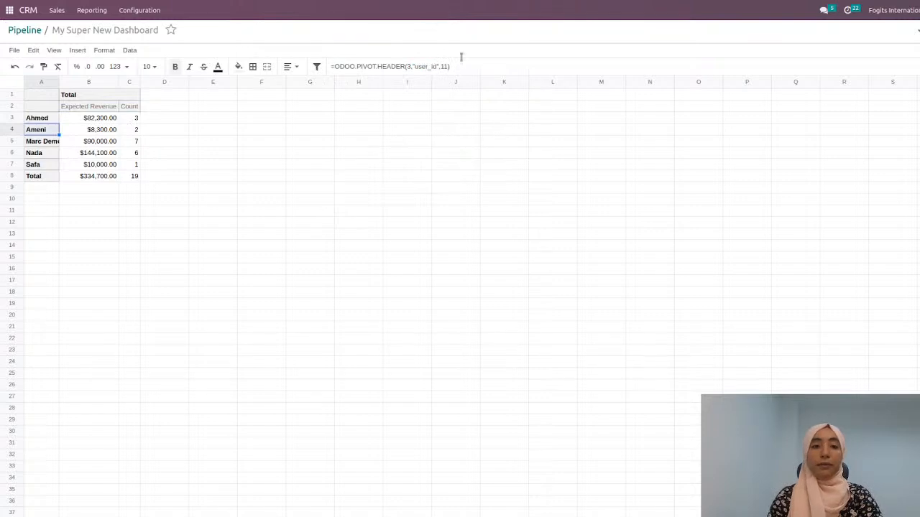
Step: Delete rows 4 to 8 of the pivot and fill the formulas in A3:B3 down through row 7
left_click_drag(12, 131, 12, 176)
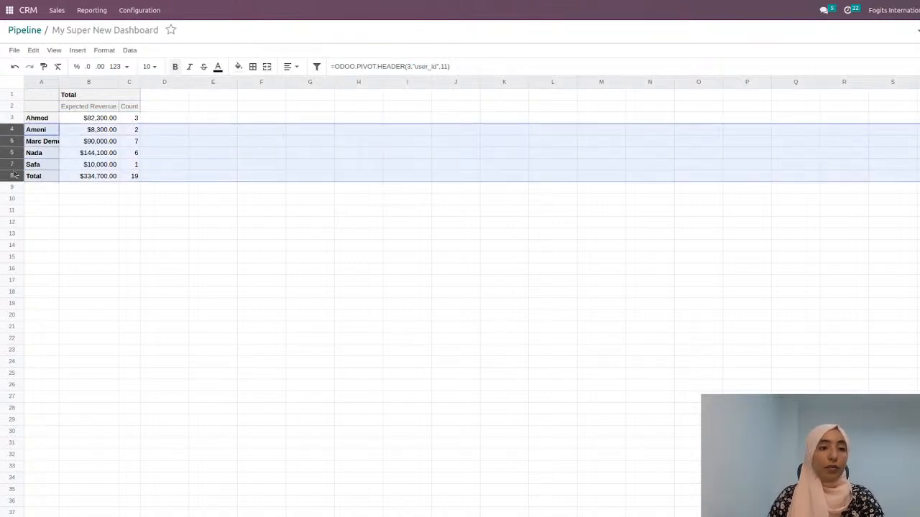
right_click(22, 168)
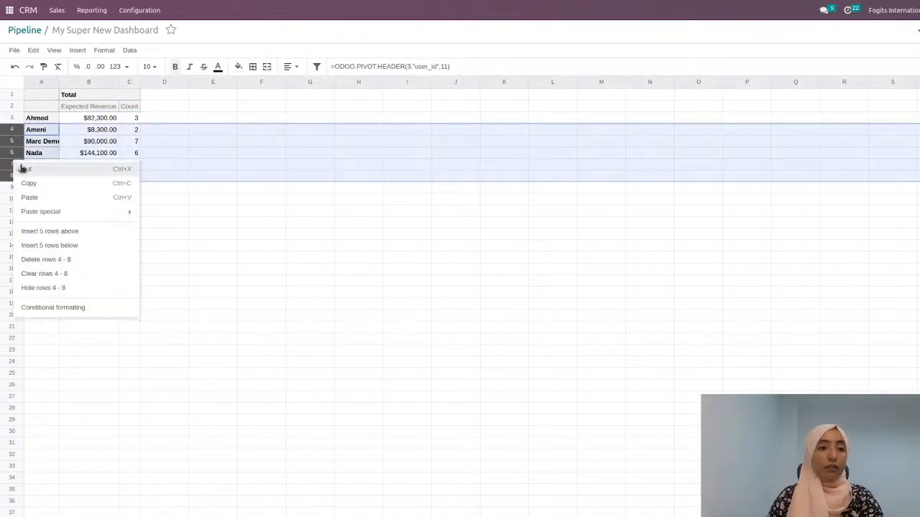
left_click(76, 260)
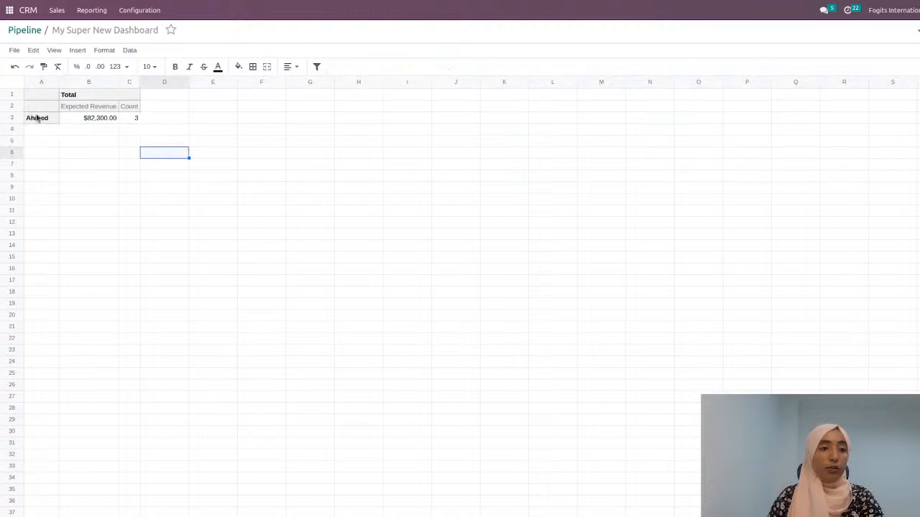
left_click_drag(35, 118, 118, 169)
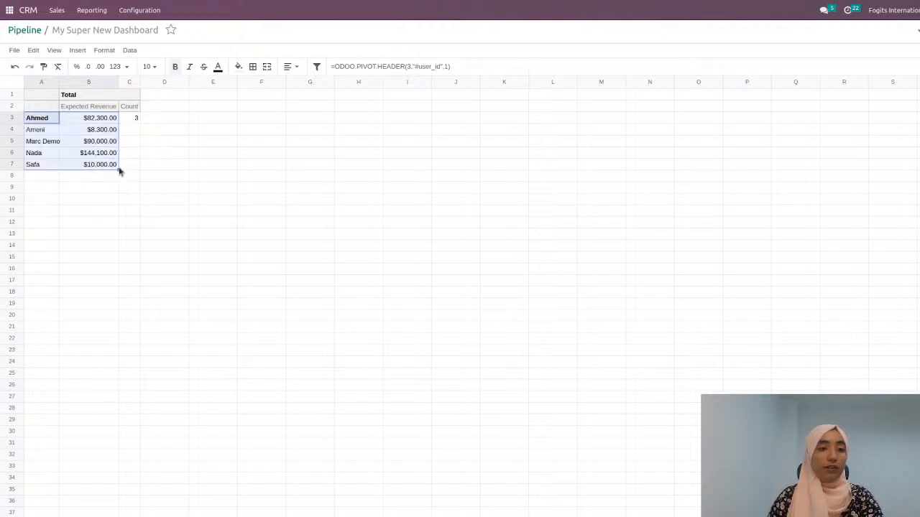
left_click(154, 162)
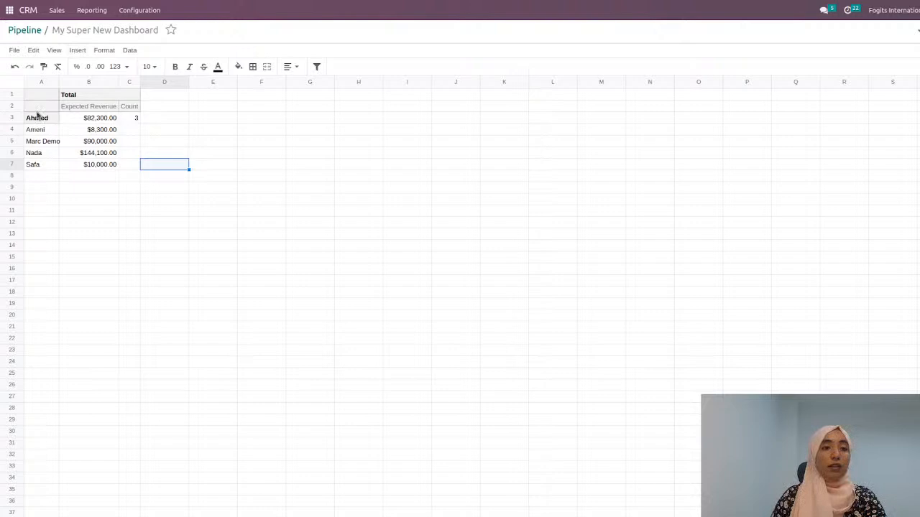
Step: Copy the range A2:B7 and paste it at cell A25 on the charts sheet, below the Opportunities by salesperson chart
left_click_drag(37, 107, 78, 165)
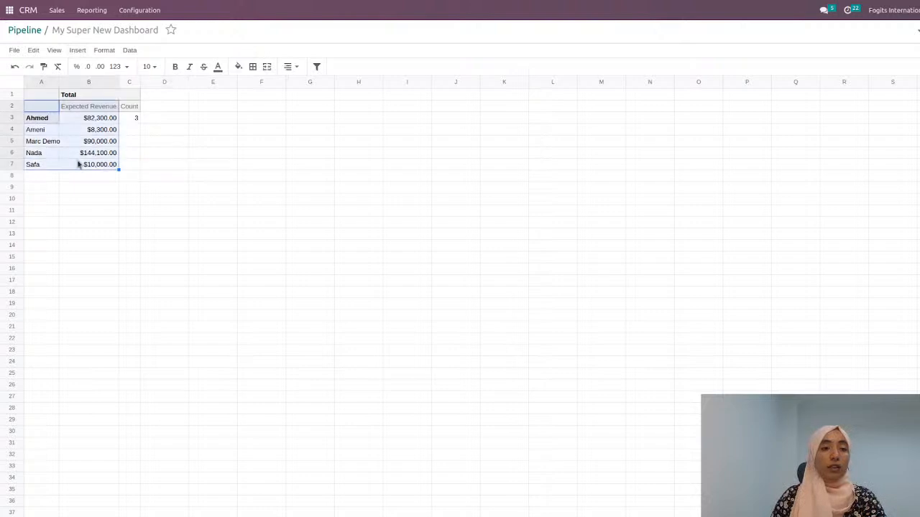
right_click(79, 165)
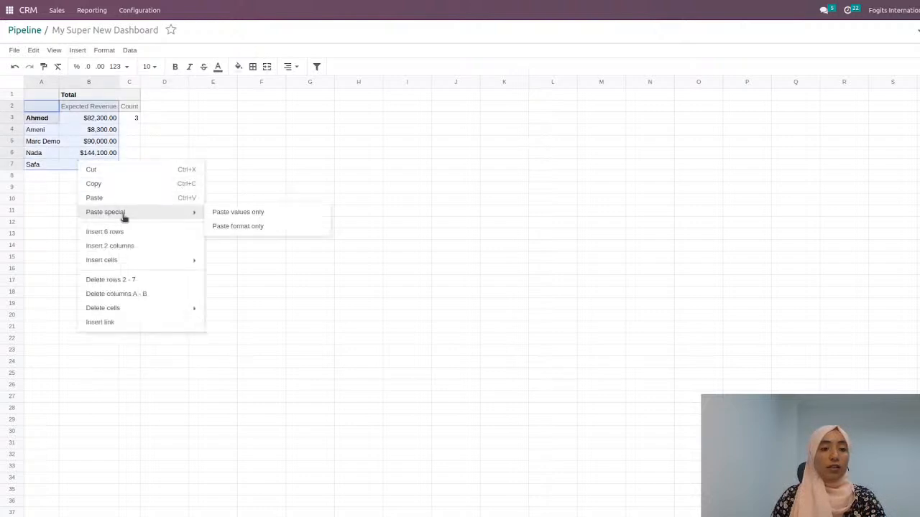
left_click(128, 183)
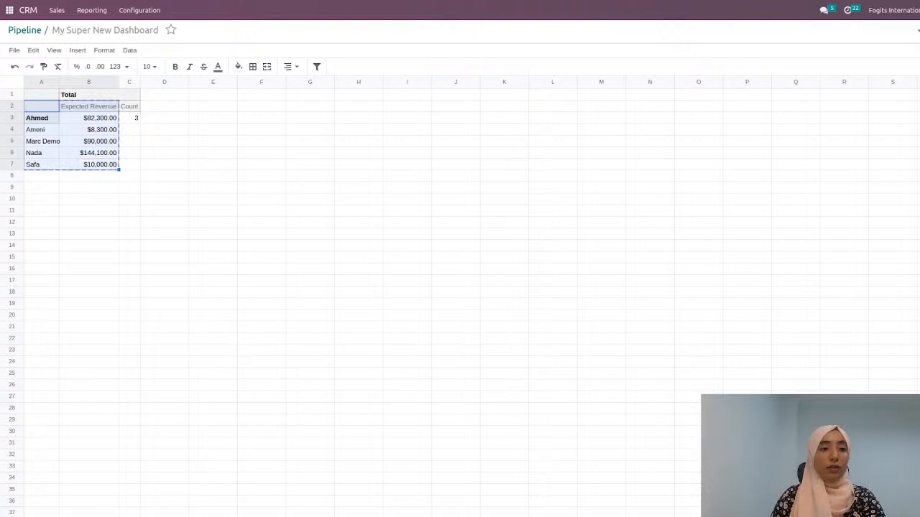
left_click(54, 378)
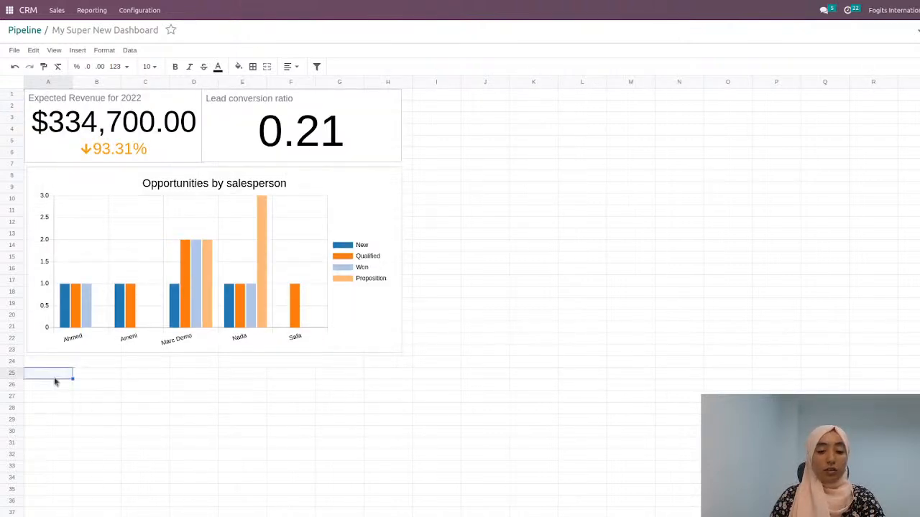
right_click(55, 382)
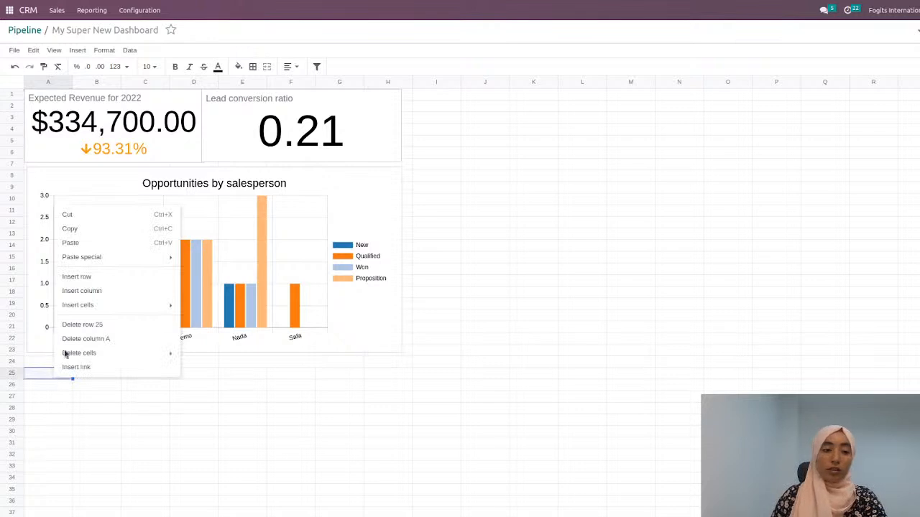
left_click(107, 248)
left_click(179, 421)
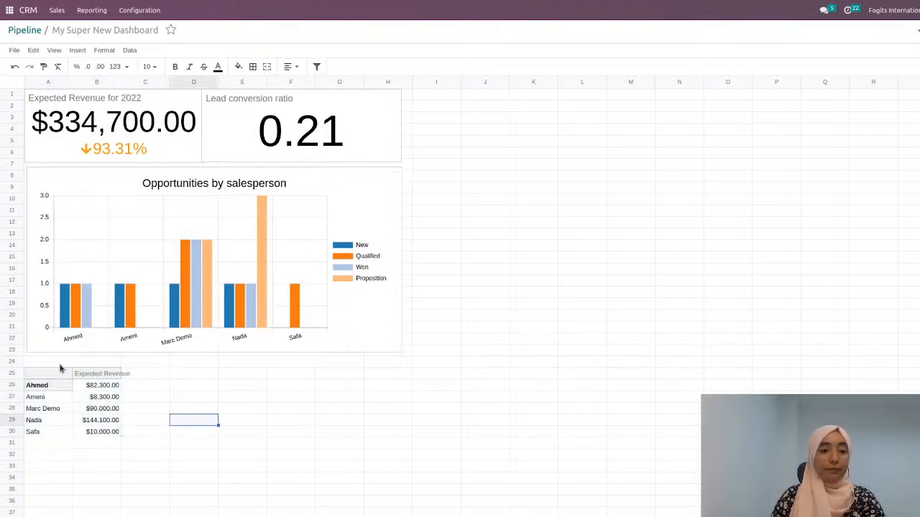
Step: Insert a row above row 25 and merge cells A25:B25 over the pasted table
left_click(12, 373)
right_click(12, 373)
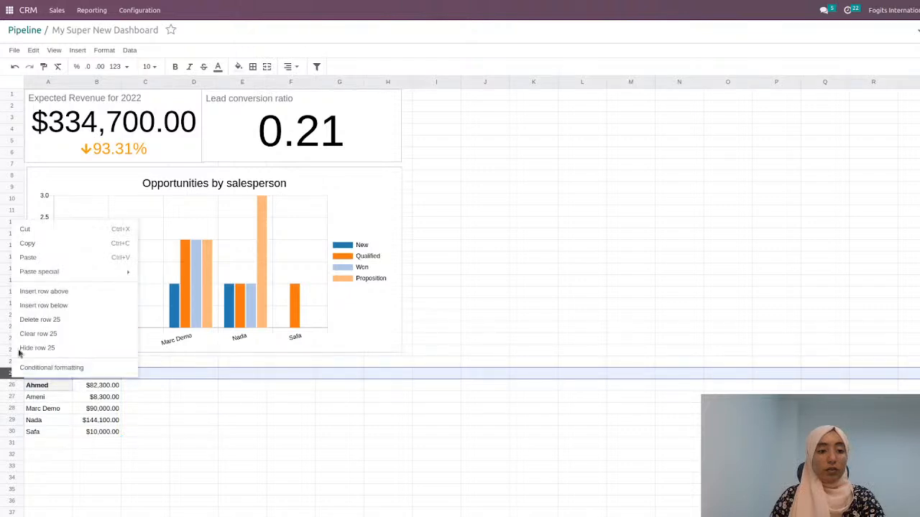
left_click(56, 293)
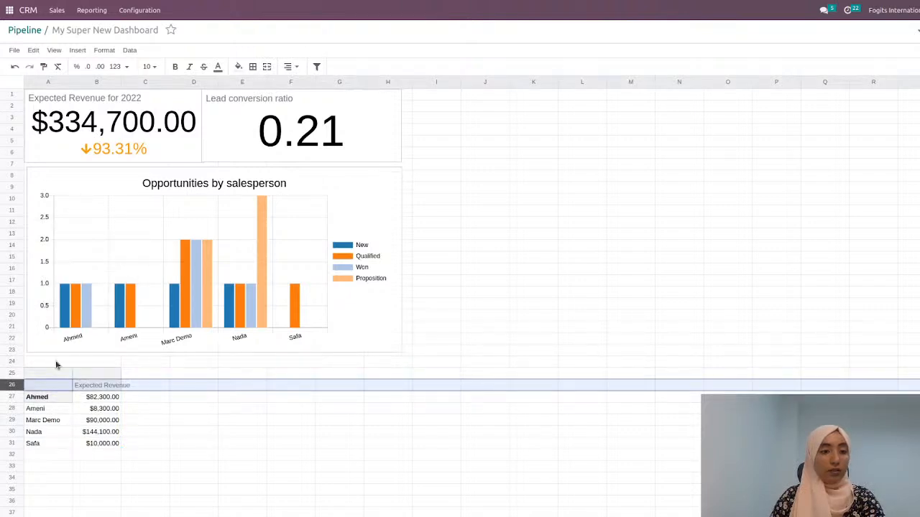
left_click_drag(49, 374, 96, 377)
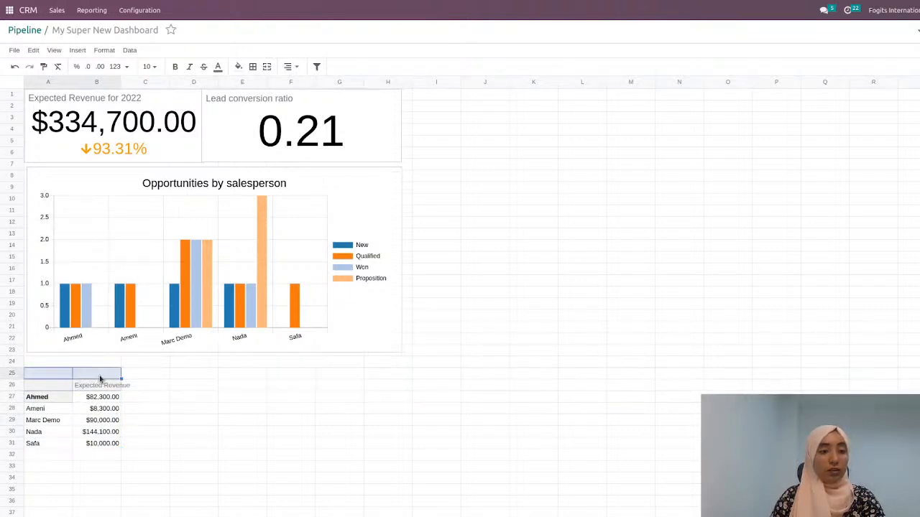
left_click(267, 67)
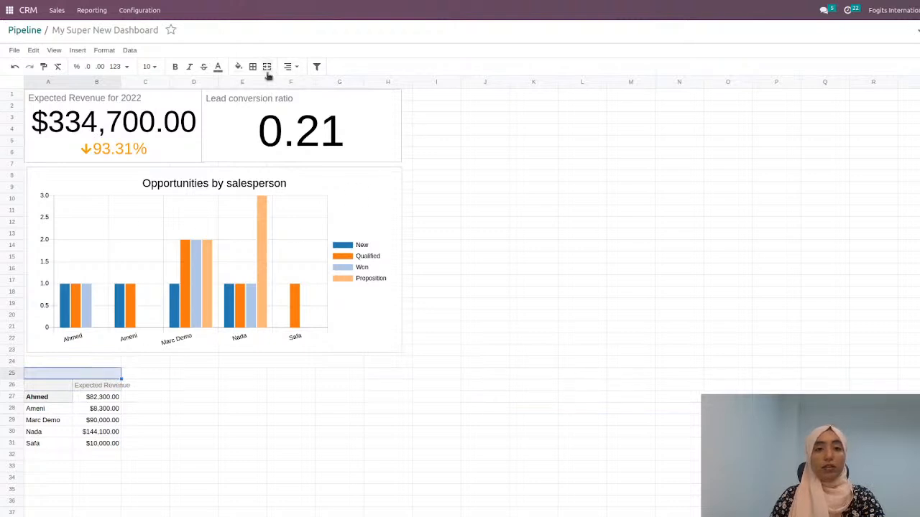
Step: Enter the table title "Salesperson by expected Revenue" in the merged cell A25:B25
double_click(75, 374)
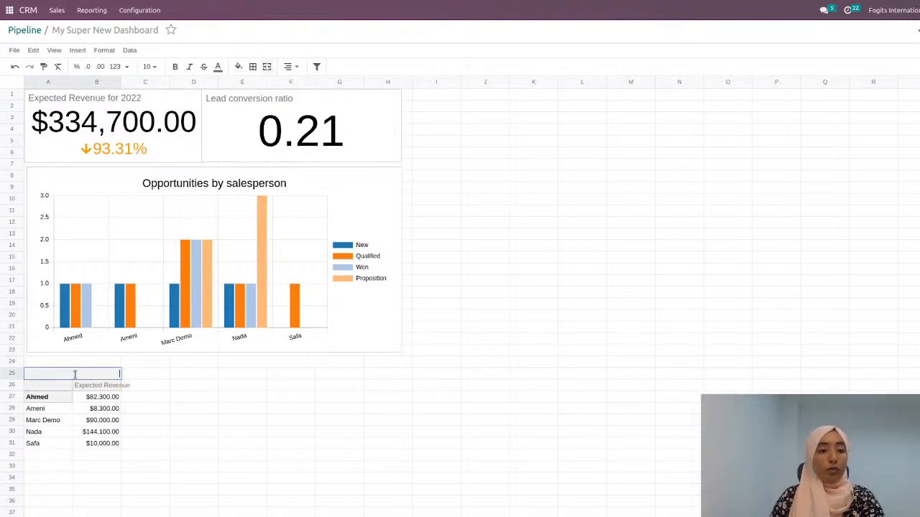
type("Sales")
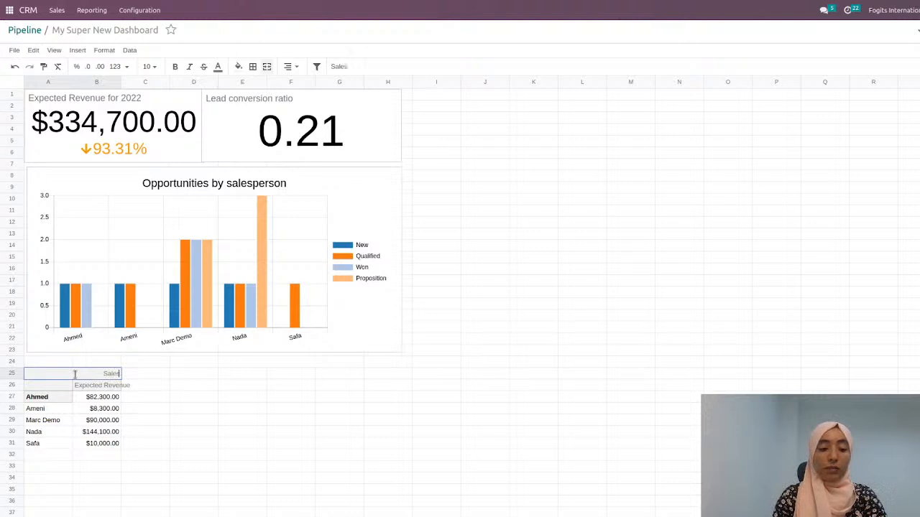
type("perso")
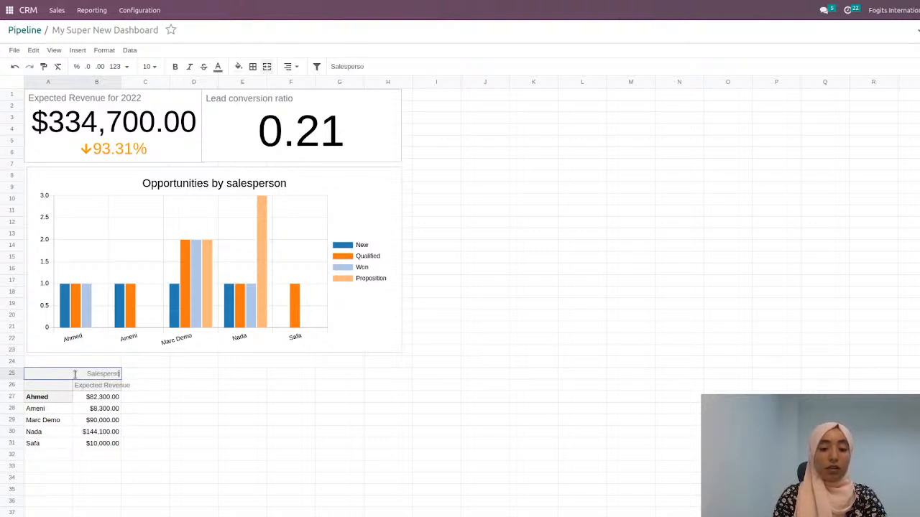
type("n by e")
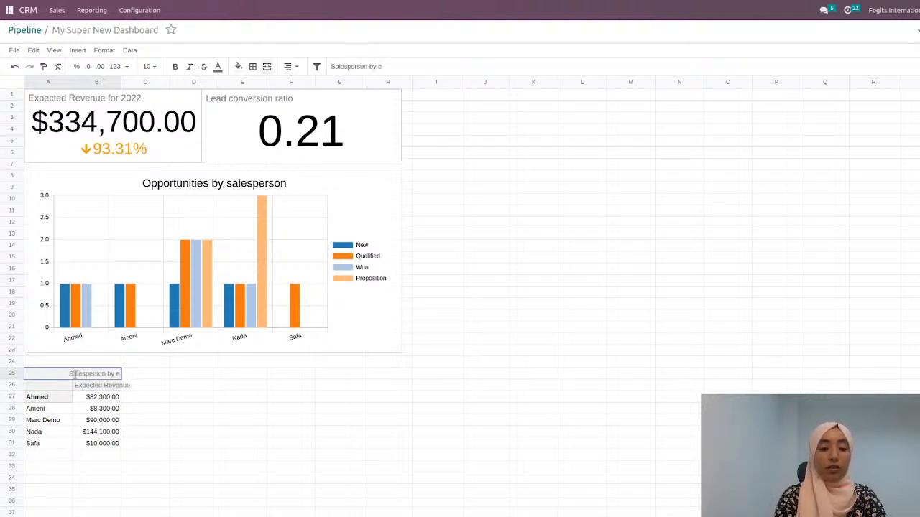
type("xpected")
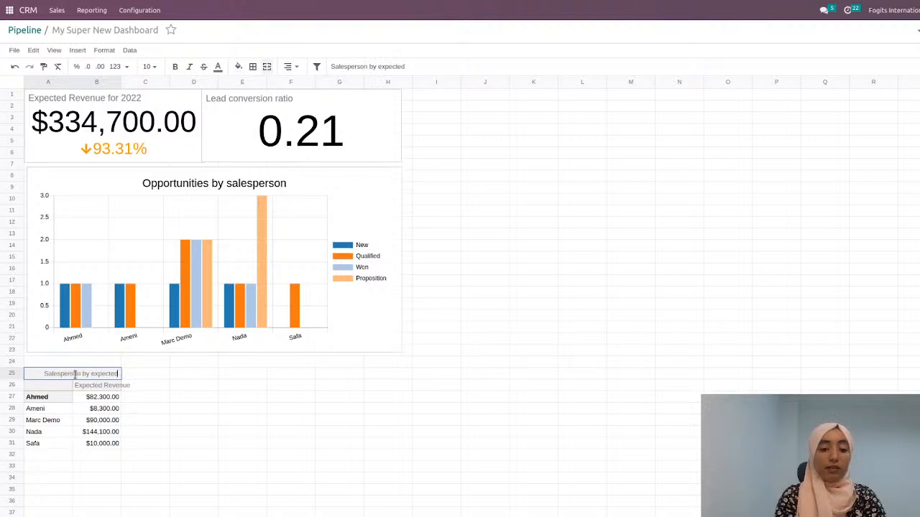
type(" Revenues")
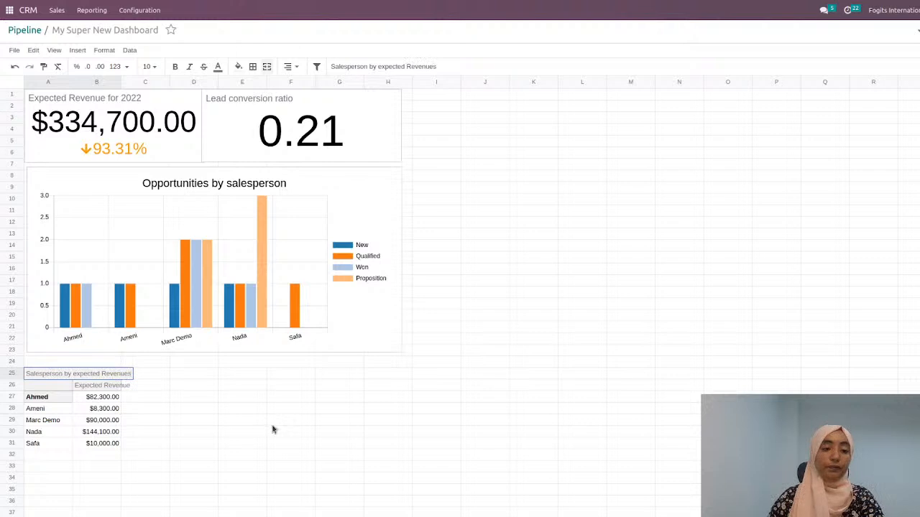
left_click(278, 434)
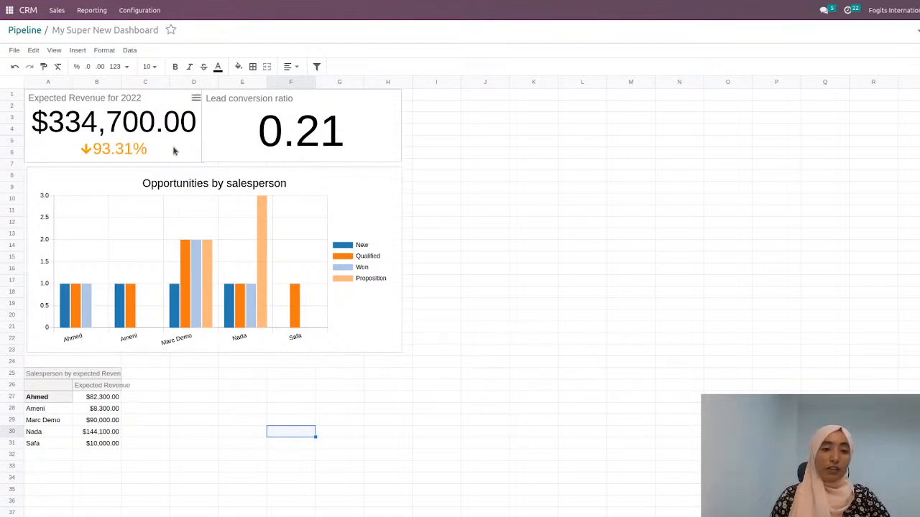
Step: Add the spreadsheet to the dashboards as My Super New Dashboard in the CRM section, keeping the Internal User access group
left_click(14, 50)
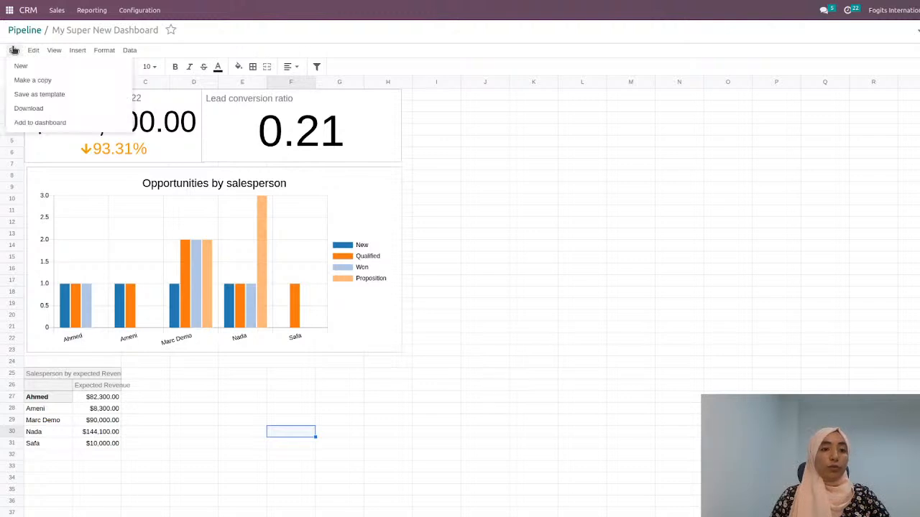
left_click(40, 123)
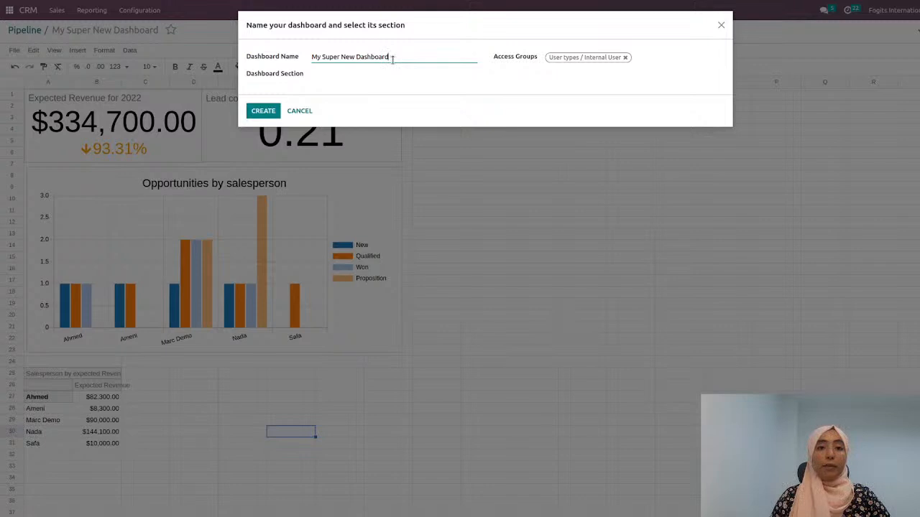
left_click(355, 72)
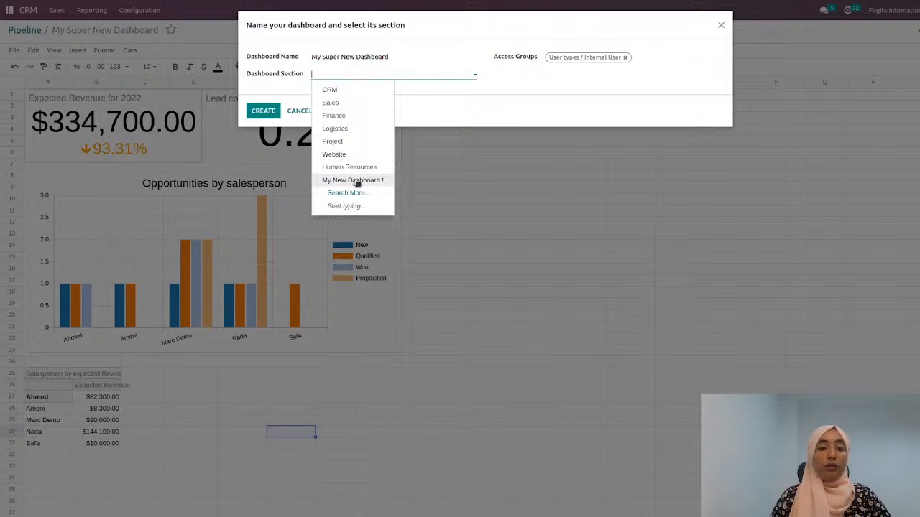
left_click(347, 92)
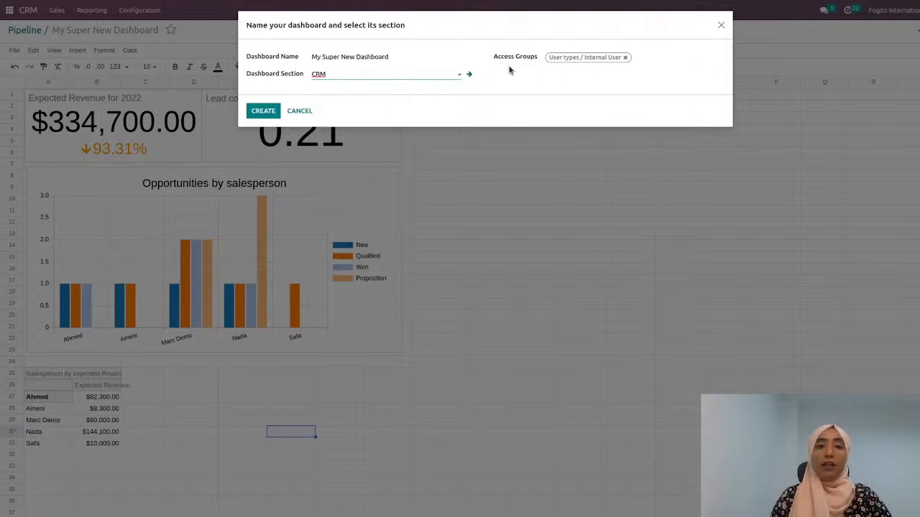
left_click(261, 112)
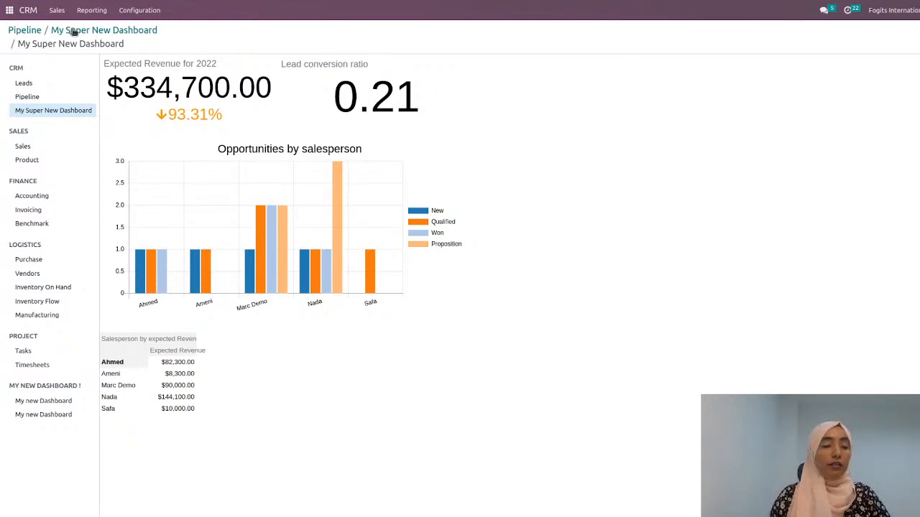
Step: Leave CRM and switch to the Dashboards app
left_click(143, 12)
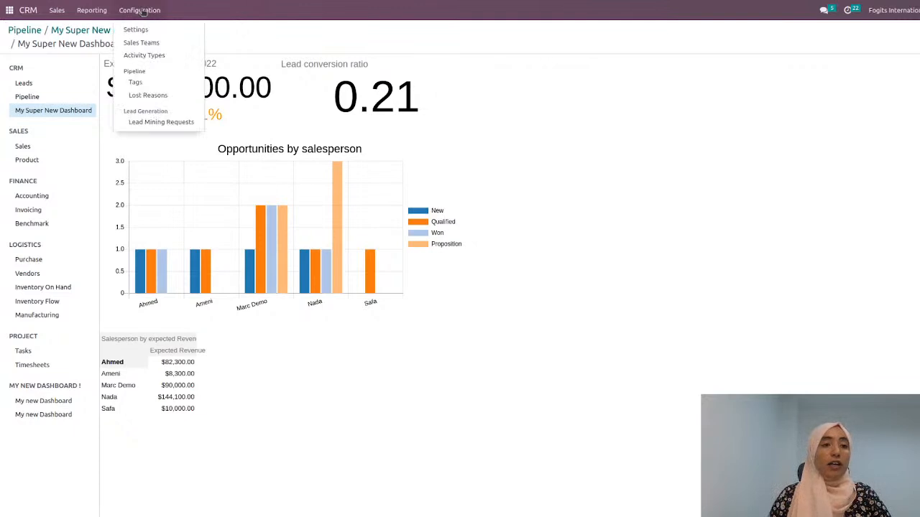
left_click(10, 10)
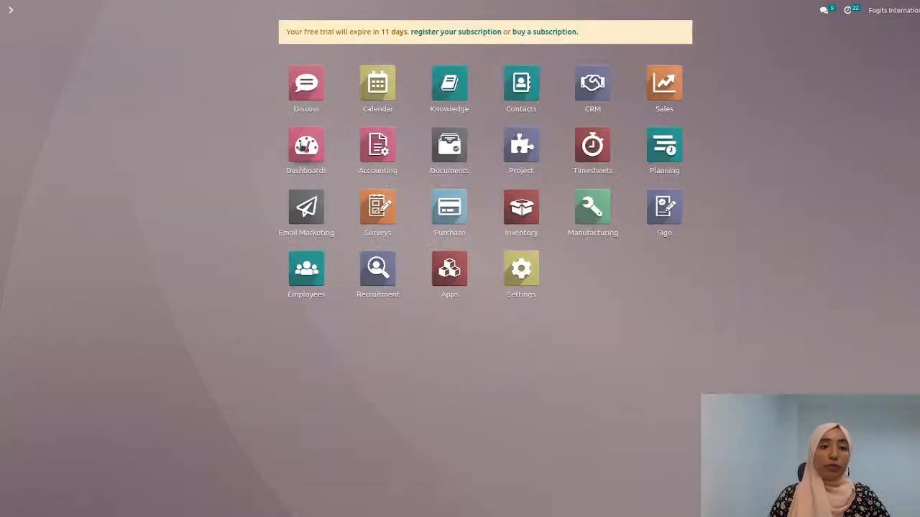
left_click(303, 146)
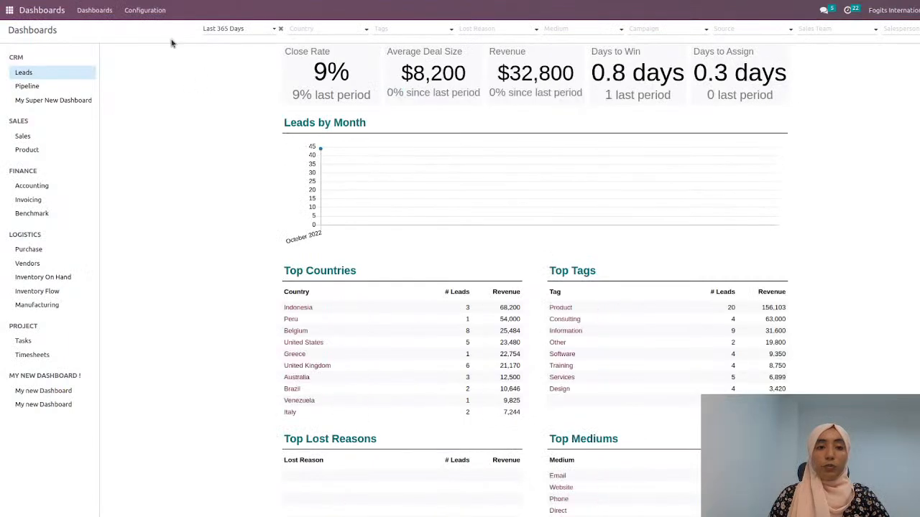
Step: Open the My Super New Dashboard spreadsheet for editing from the CRM section of the dashboard configuration
left_click(161, 19)
left_click(164, 30)
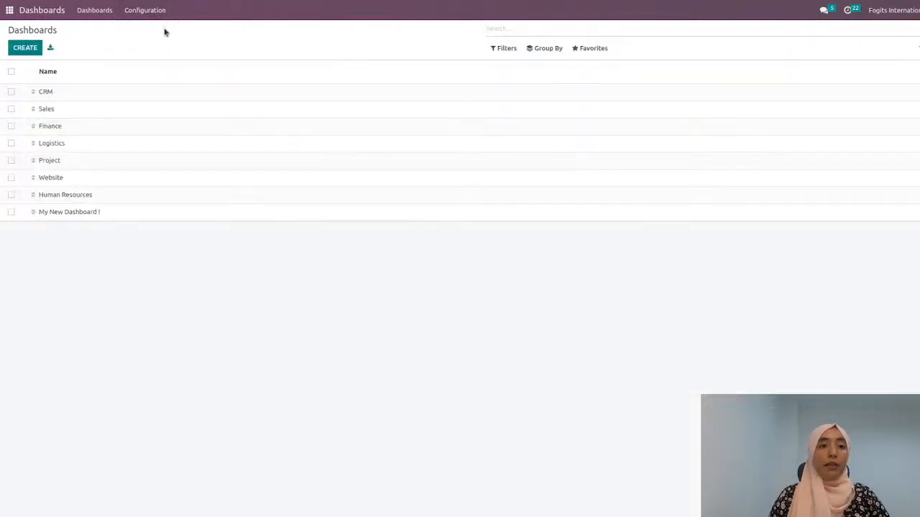
left_click(117, 91)
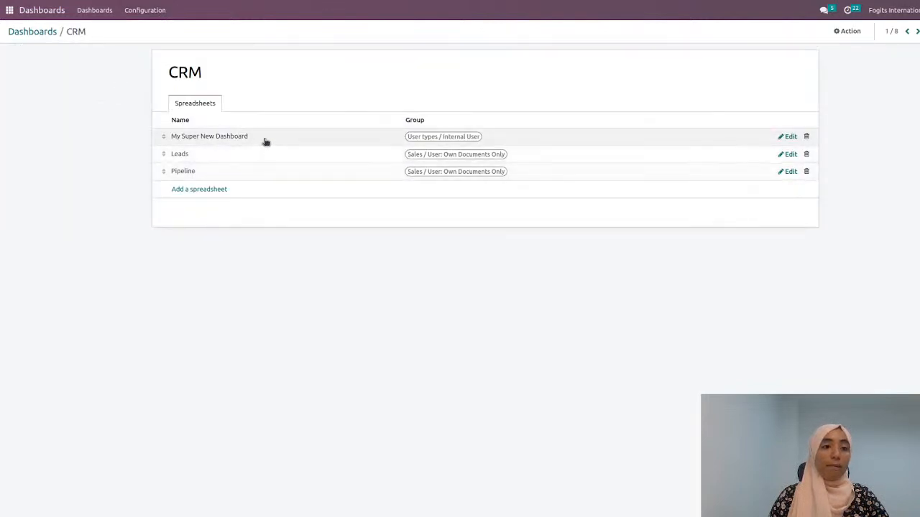
left_click(789, 138)
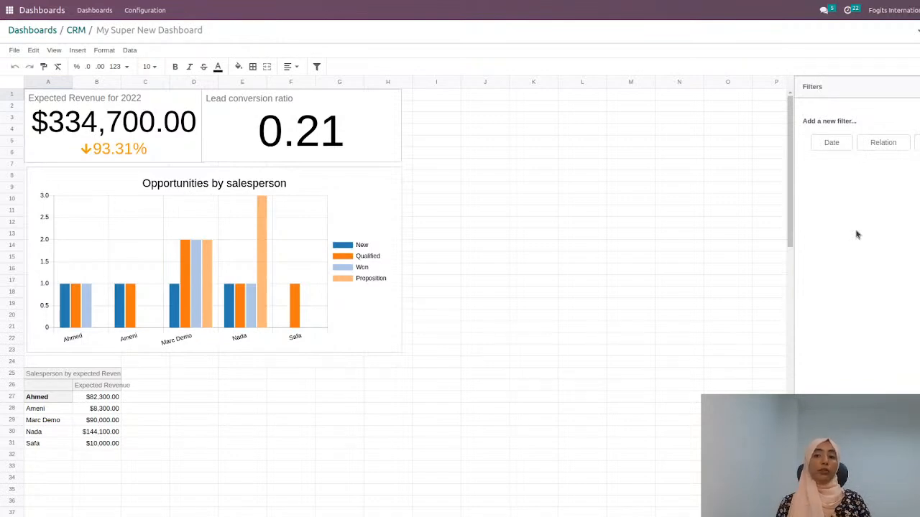
Step: Add a date filter labelled Date with a Month time range that automatically filters on the current period
left_click(835, 144)
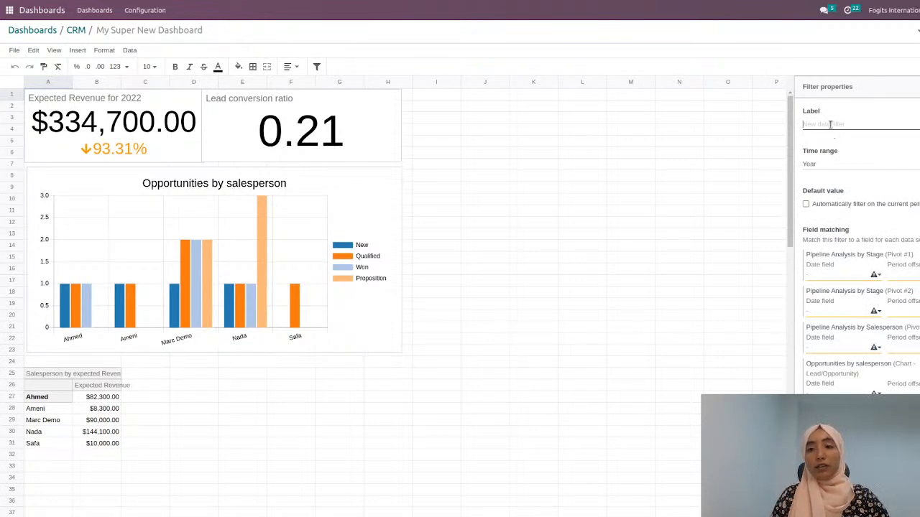
type("Date")
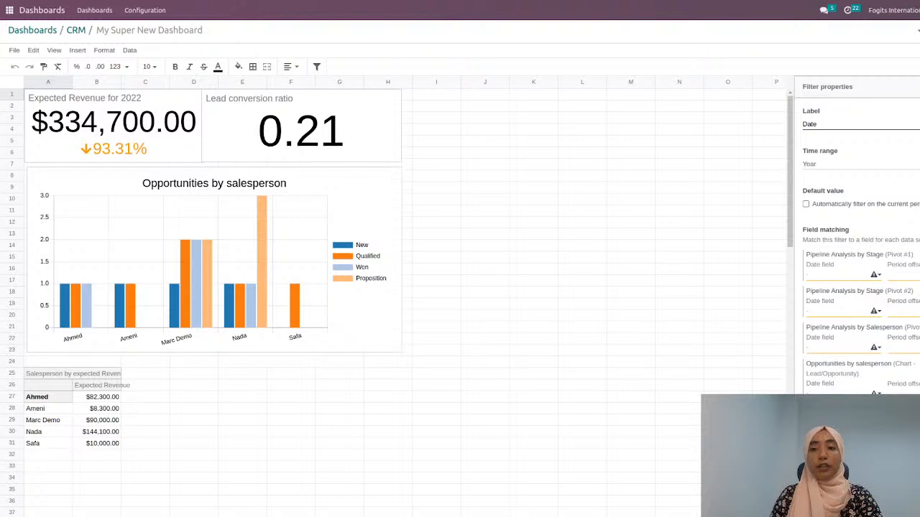
left_click(851, 190)
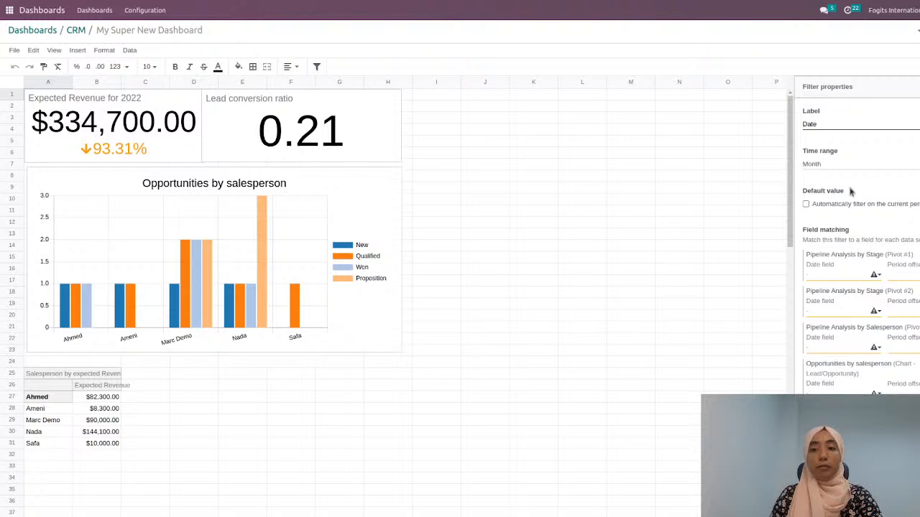
left_click(805, 204)
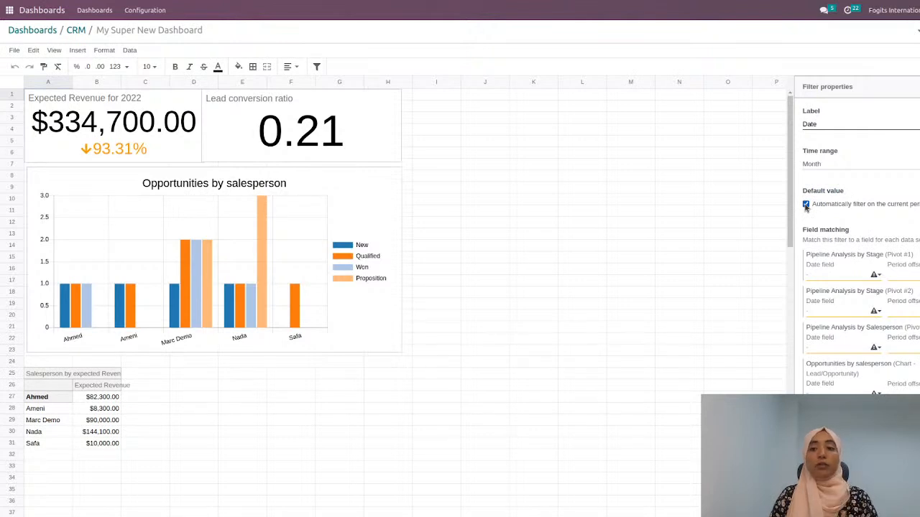
Step: Match the date filter to the Expected Closing field for all three pivots and the Opportunities by salesperson chart, and save it
left_click(839, 282)
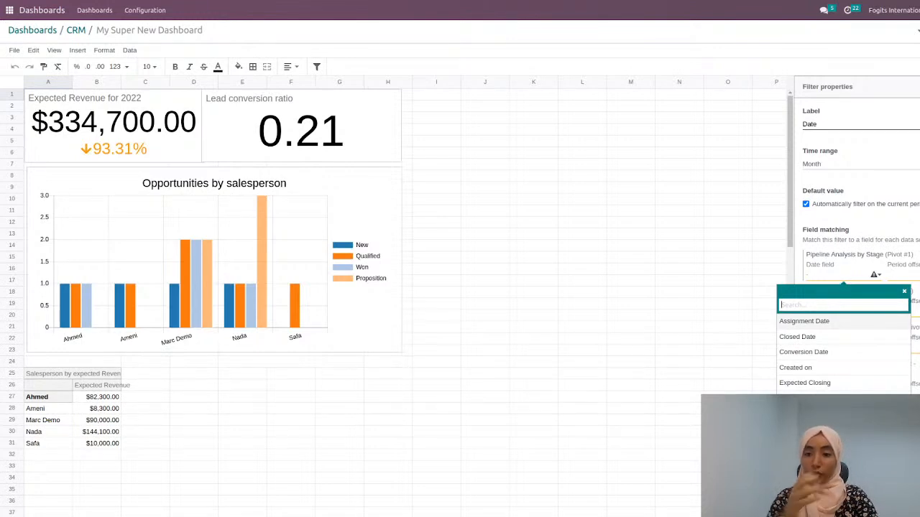
left_click(827, 384)
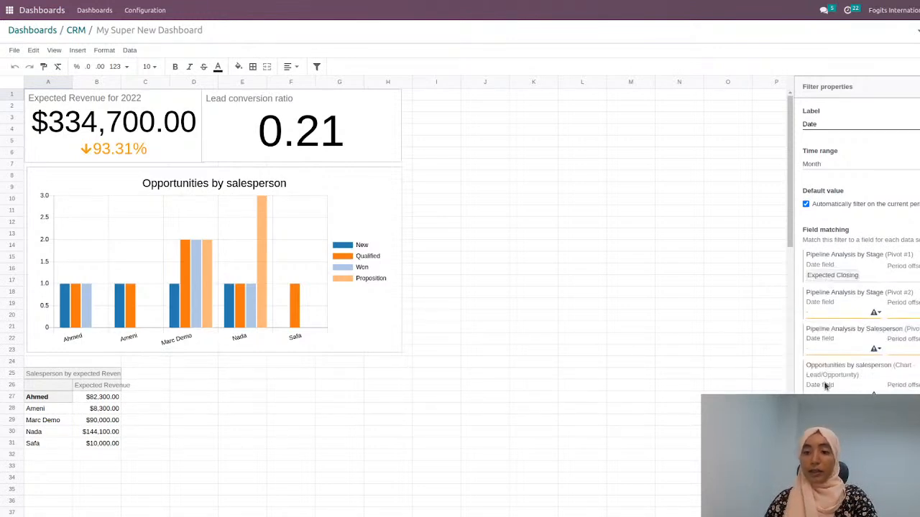
left_click(834, 312)
left_click(837, 387)
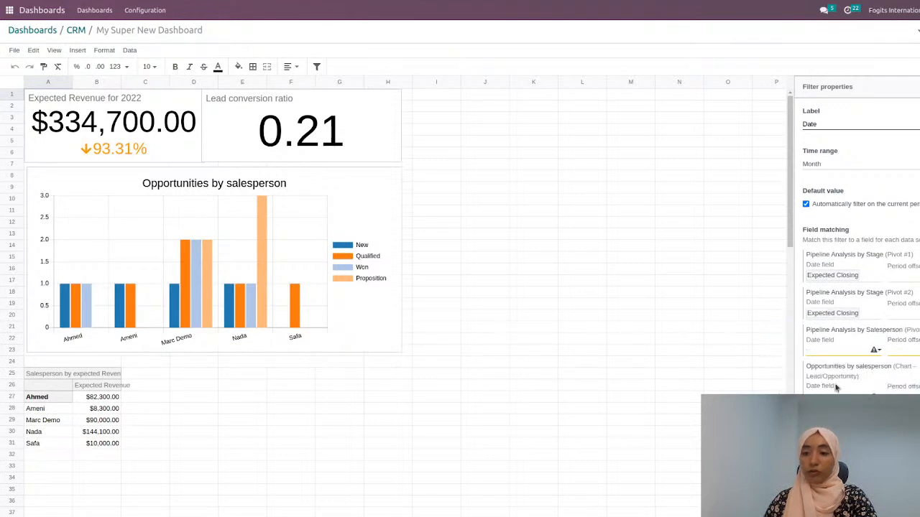
left_click(840, 351)
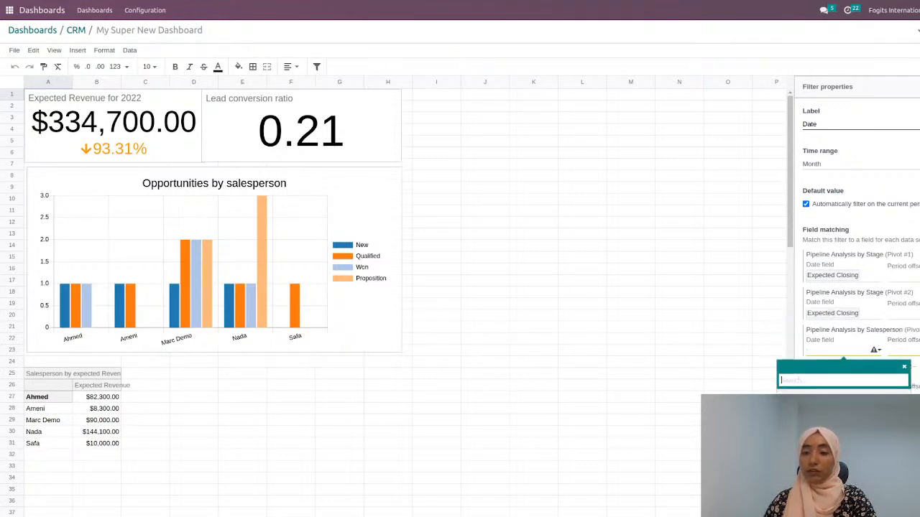
left_click(832, 460)
left_click(833, 388)
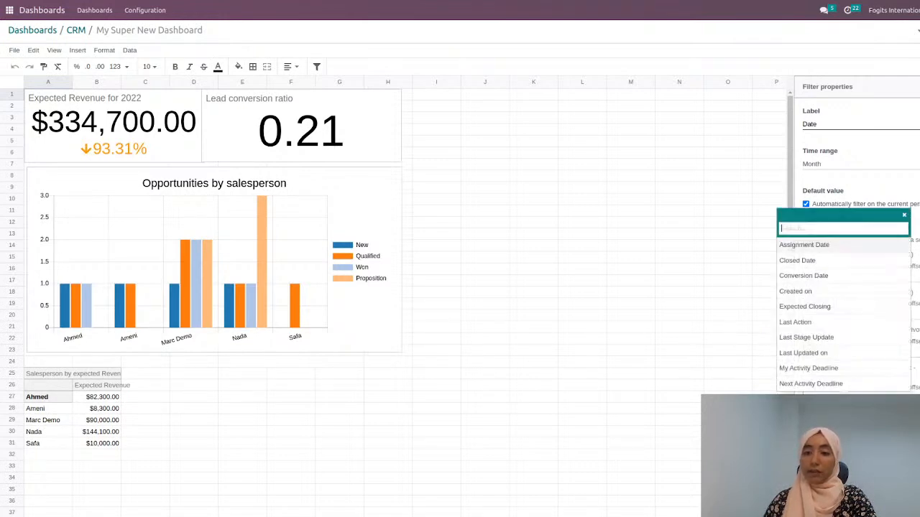
left_click(817, 314)
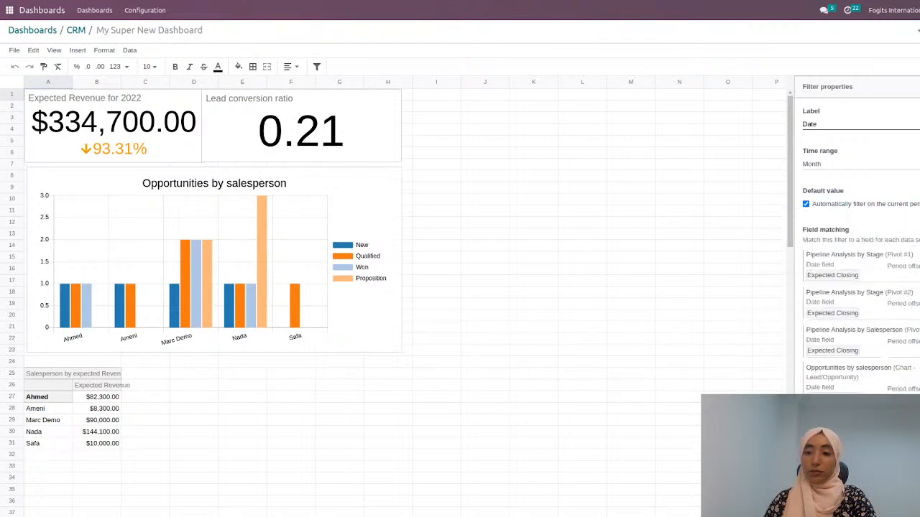
left_click(904, 426)
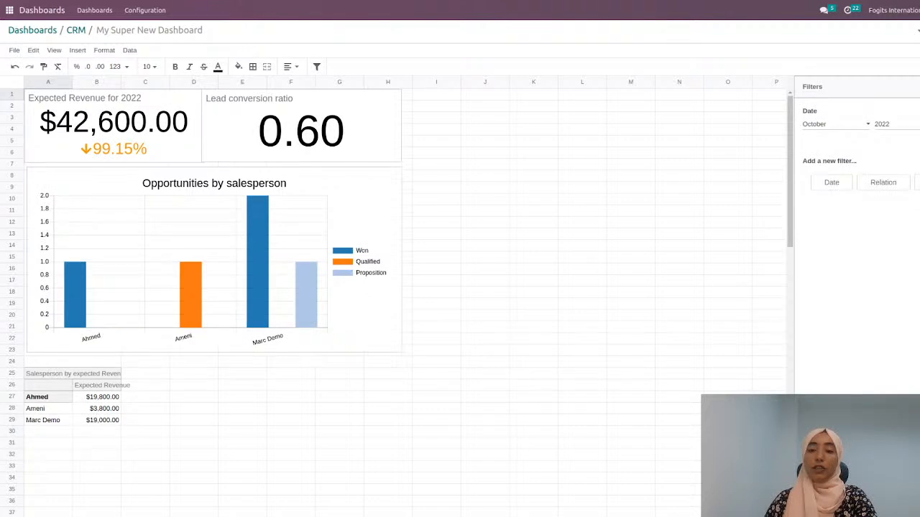
Step: Set the Date filter to September 2022 and wrap the lead conversion rate formula =C6/C7 in cell E2 in IFERROR
left_click(836, 209)
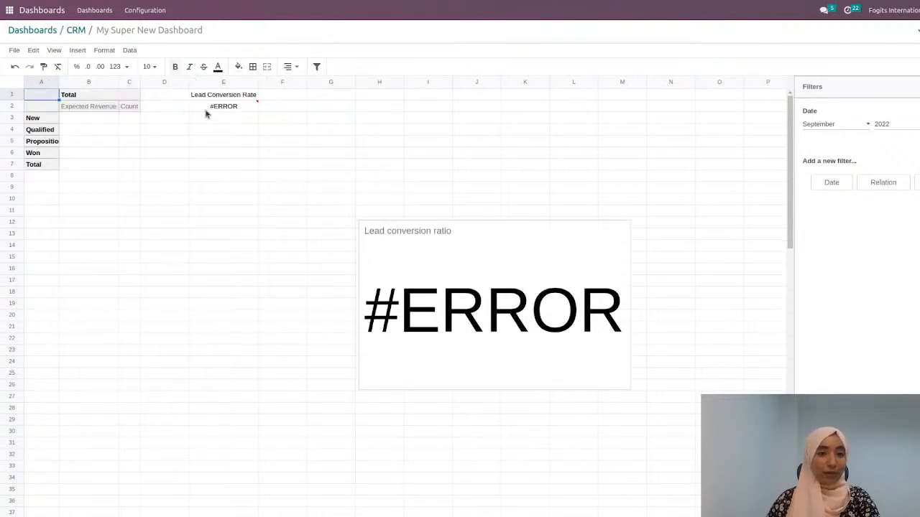
left_click(205, 112)
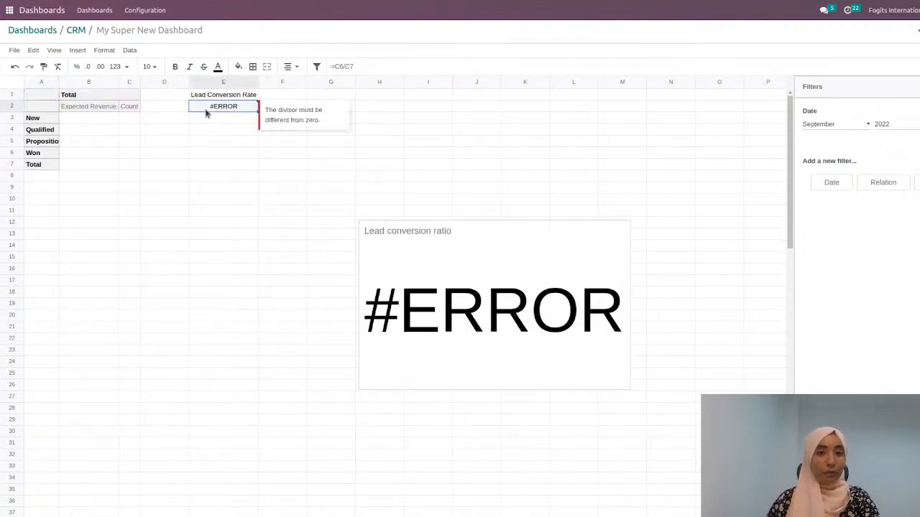
left_click(341, 66)
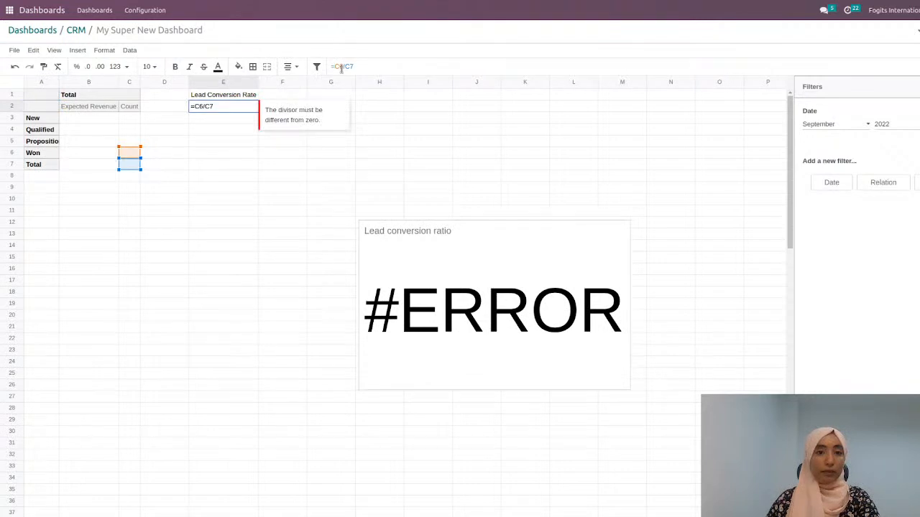
type("iferror")
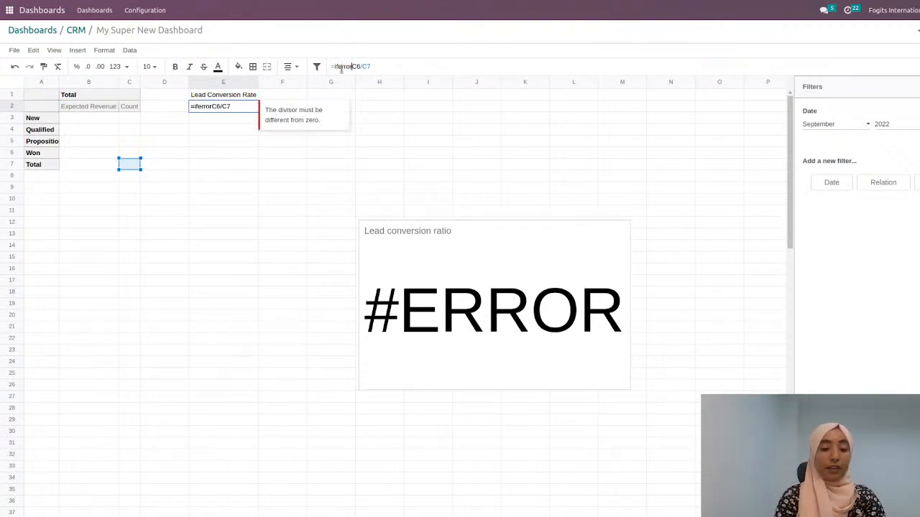
type("(")
key("Return")
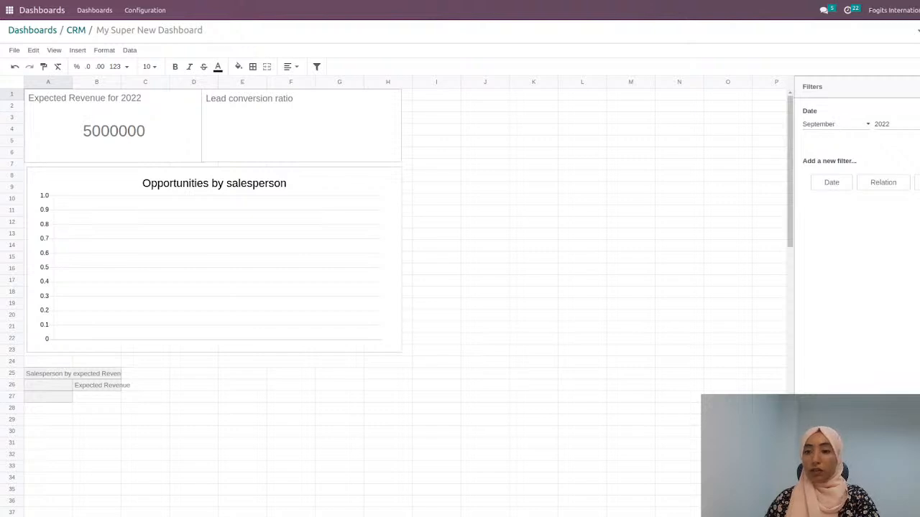
Step: Check the dashboard with the Date filter set to October, November and December 2022 in turn
left_click(841, 216)
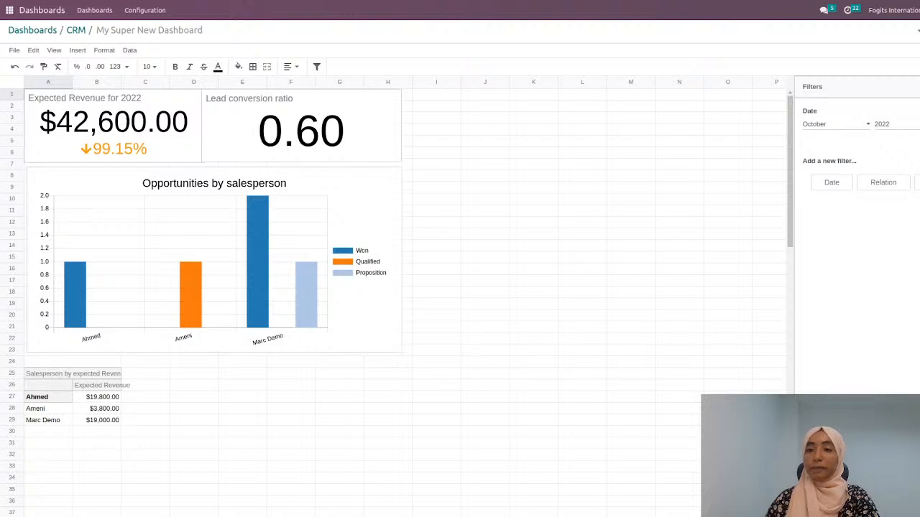
left_click(838, 230)
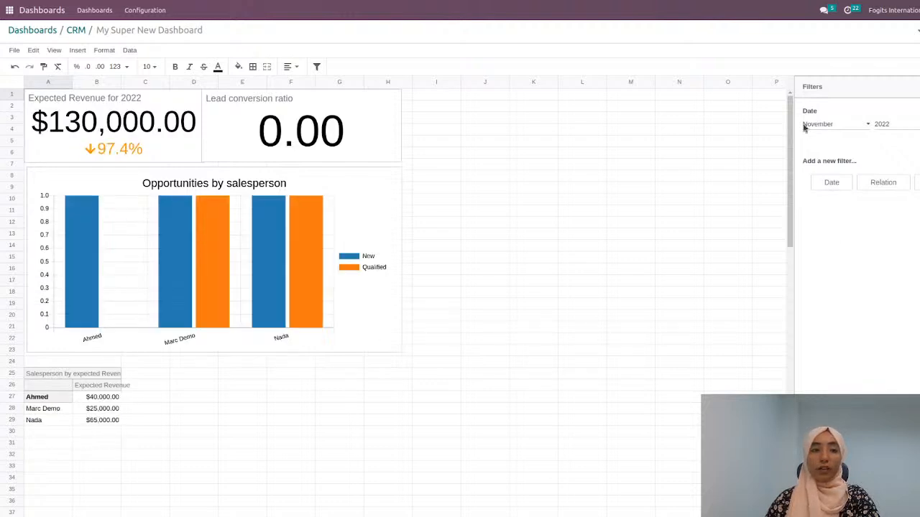
left_click(825, 245)
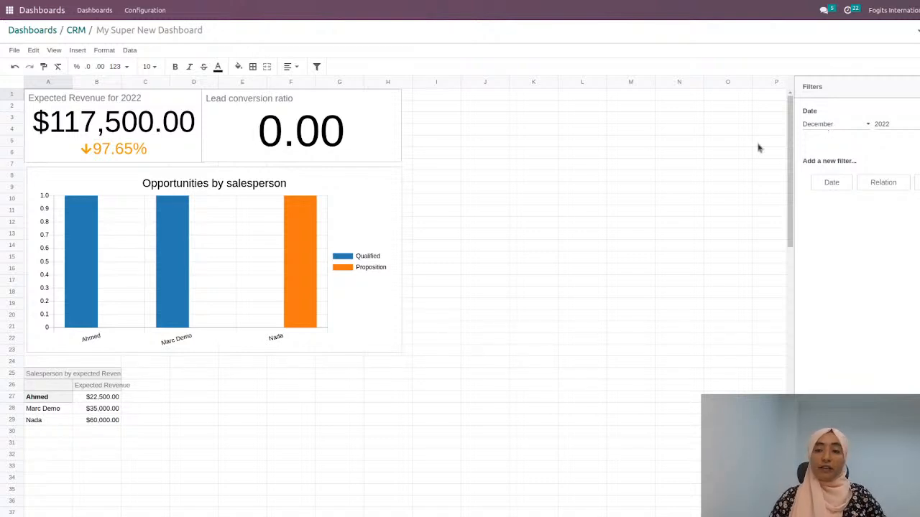
Step: Add a relation filter labelled Salesperson with User as its related model
left_click(891, 186)
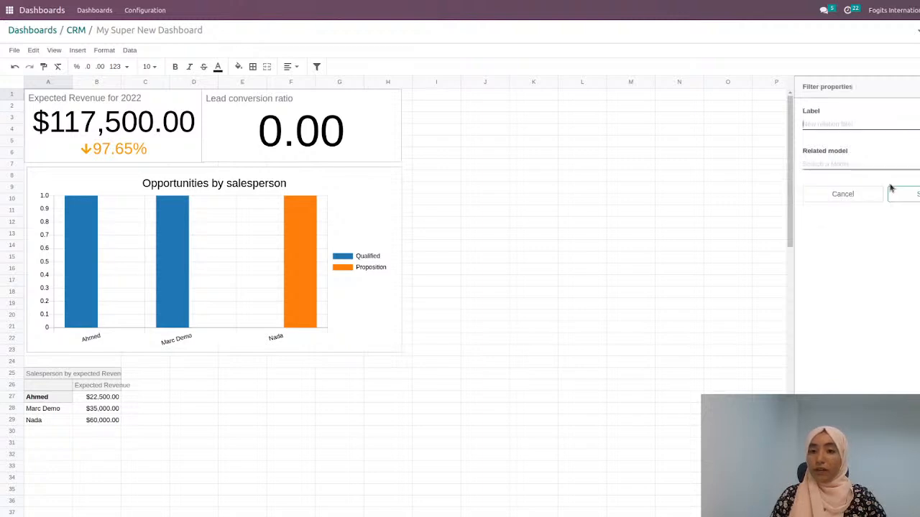
left_click(834, 125)
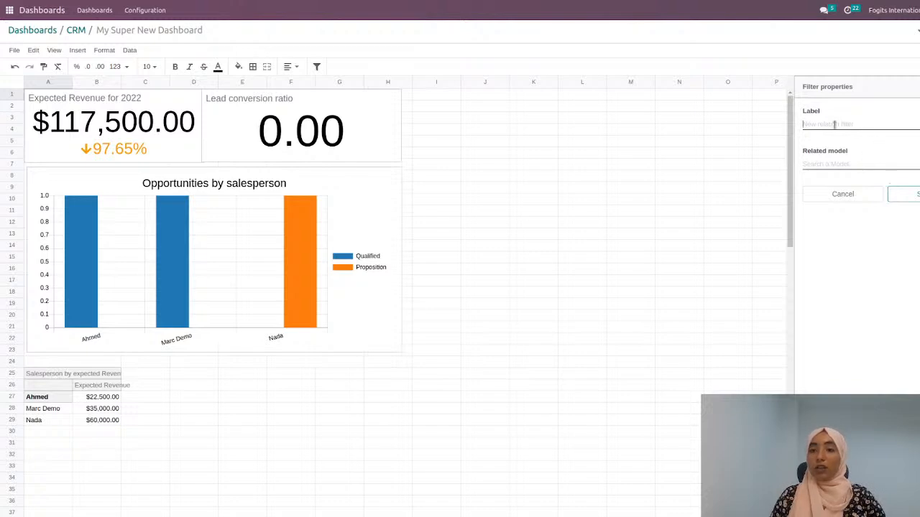
type("Pip")
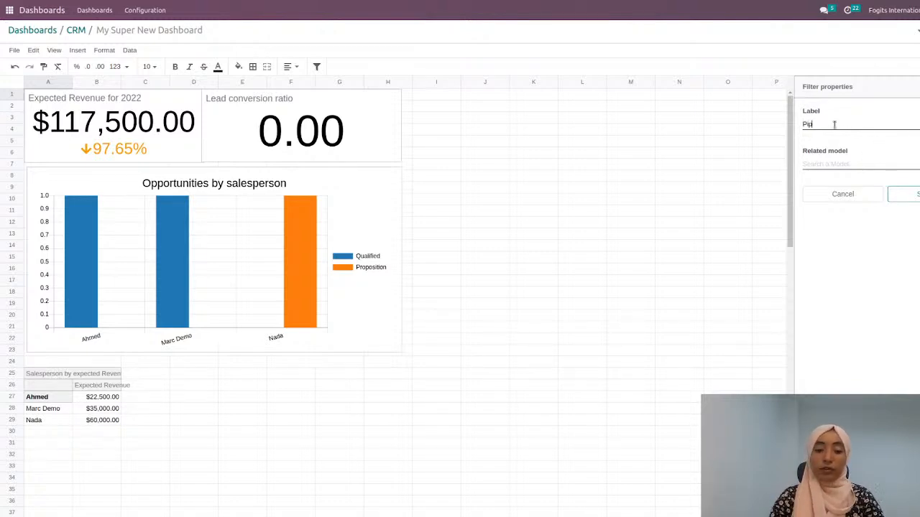
type("eline")
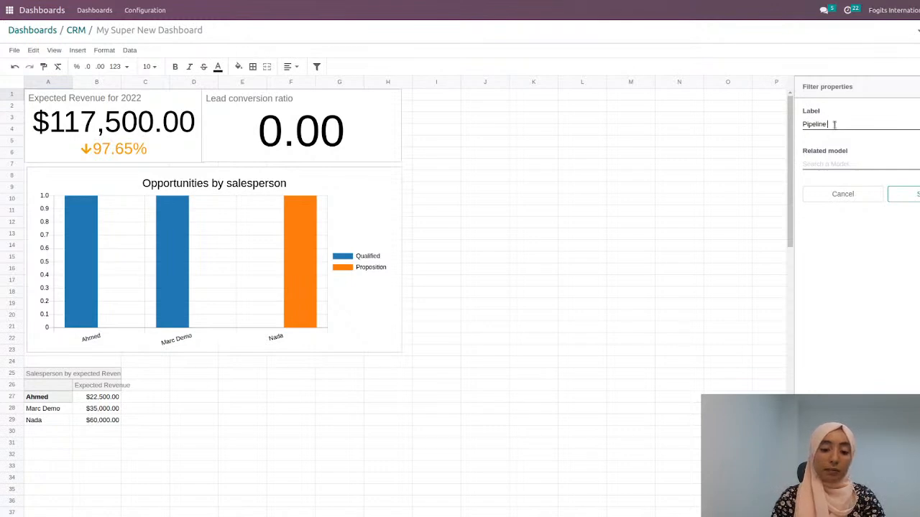
type(" stages")
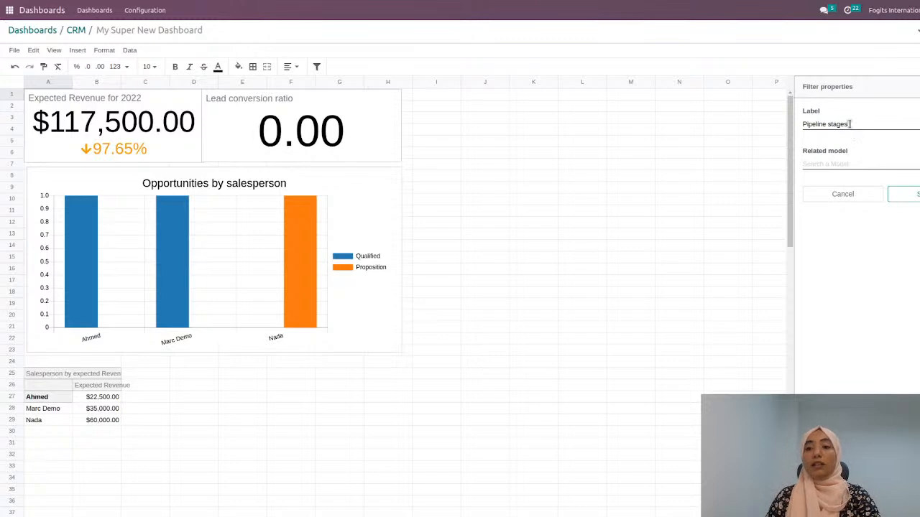
left_click_drag(849, 124, 797, 126)
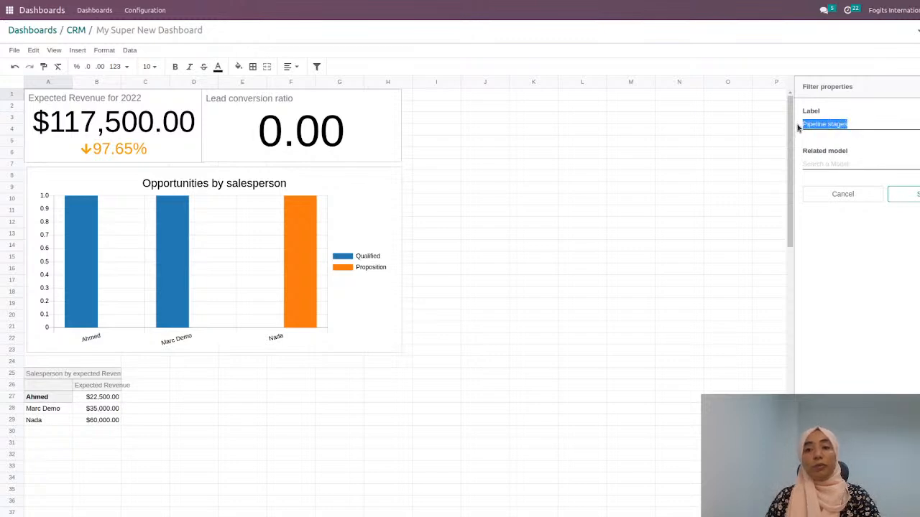
type("Salespe")
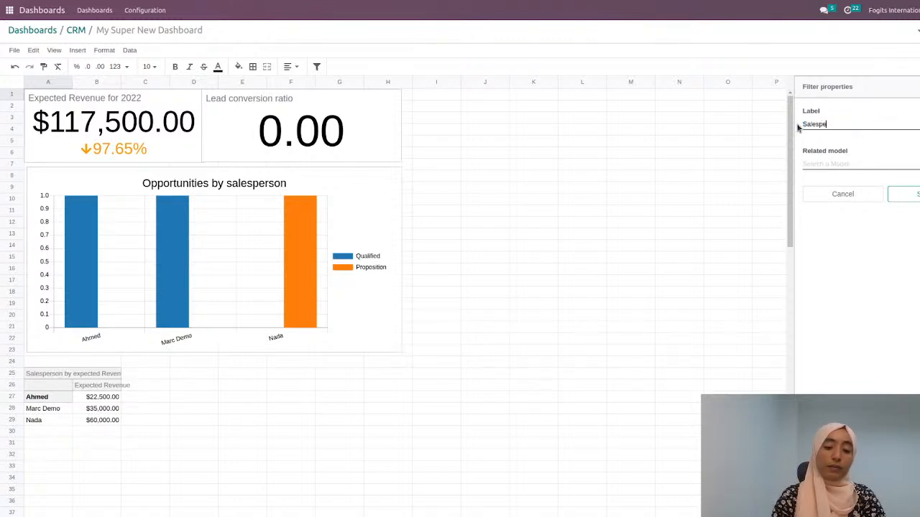
type("rson")
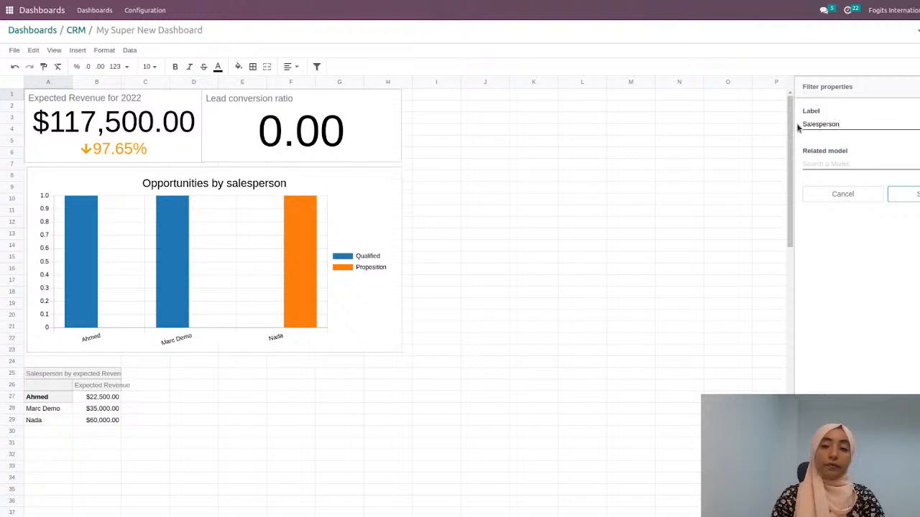
left_click(835, 166)
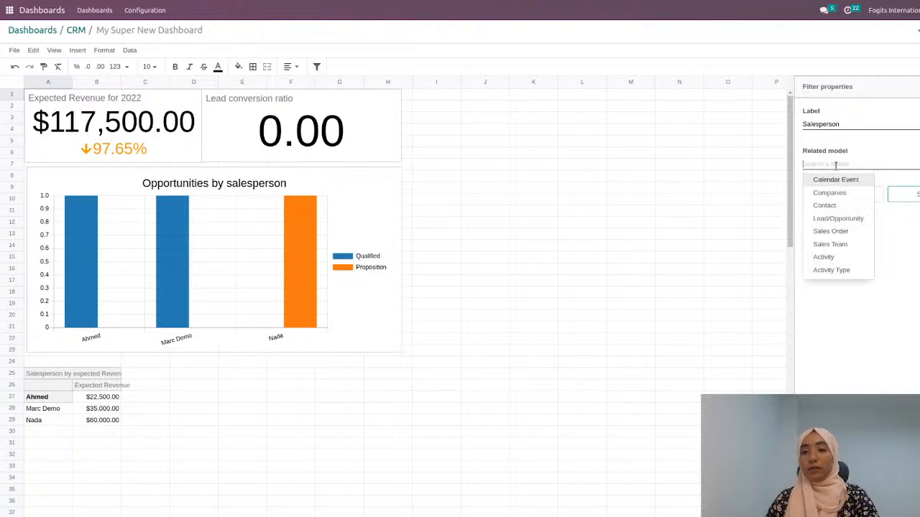
type("use")
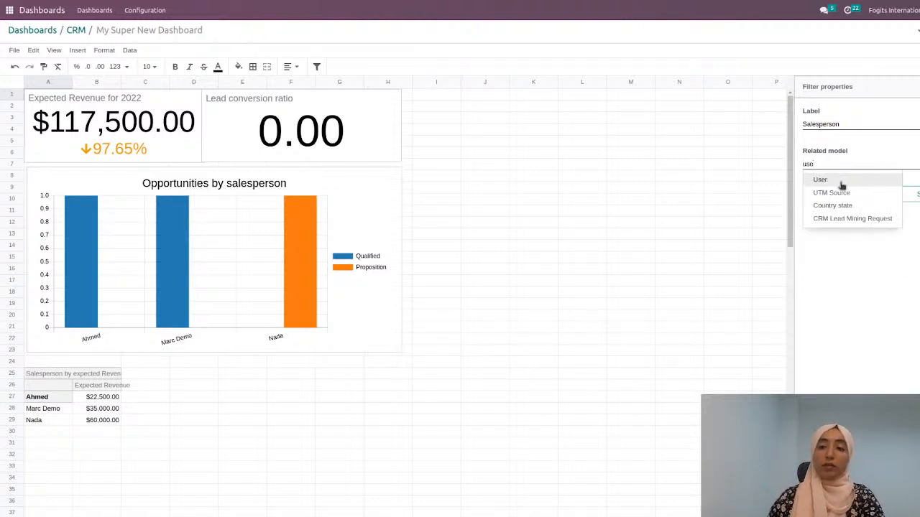
left_click(841, 181)
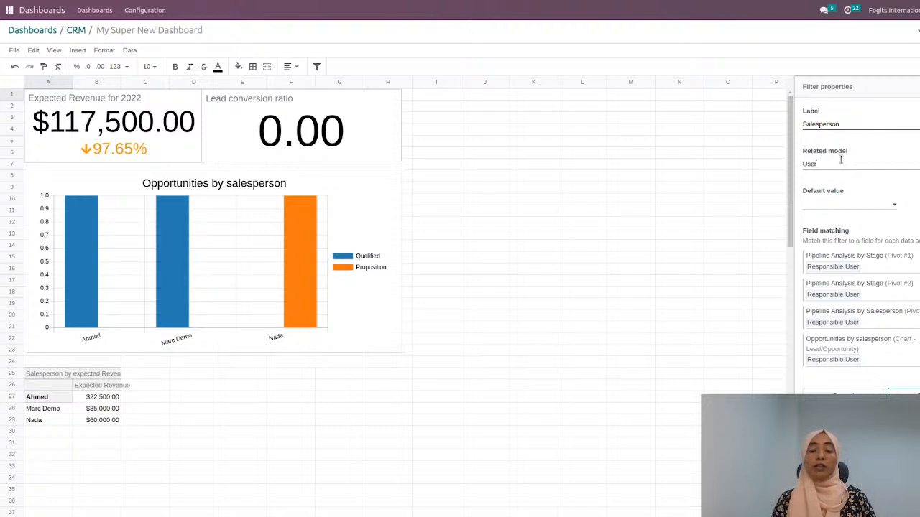
Step: Match the Salesperson filter to the Salesperson field for Pipeline Analysis by Stage (Pivot #1)
left_click(873, 274)
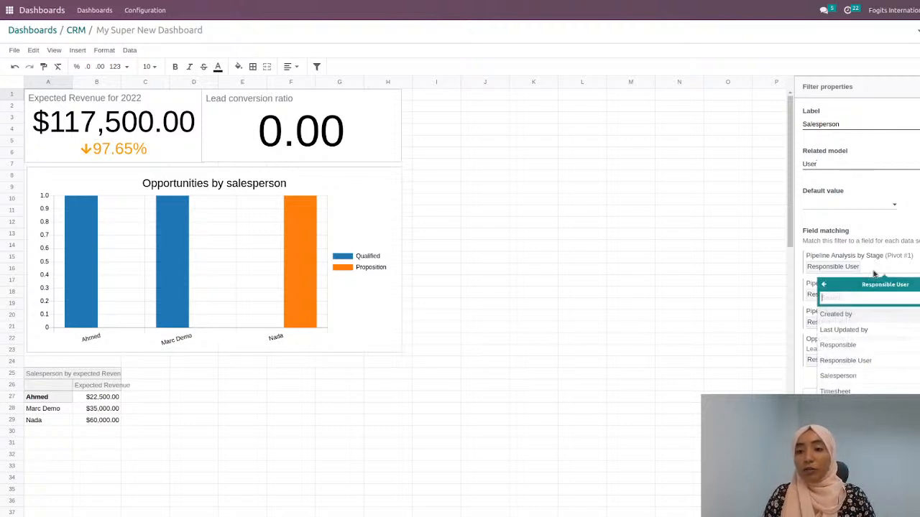
left_click(824, 286)
left_click(853, 361)
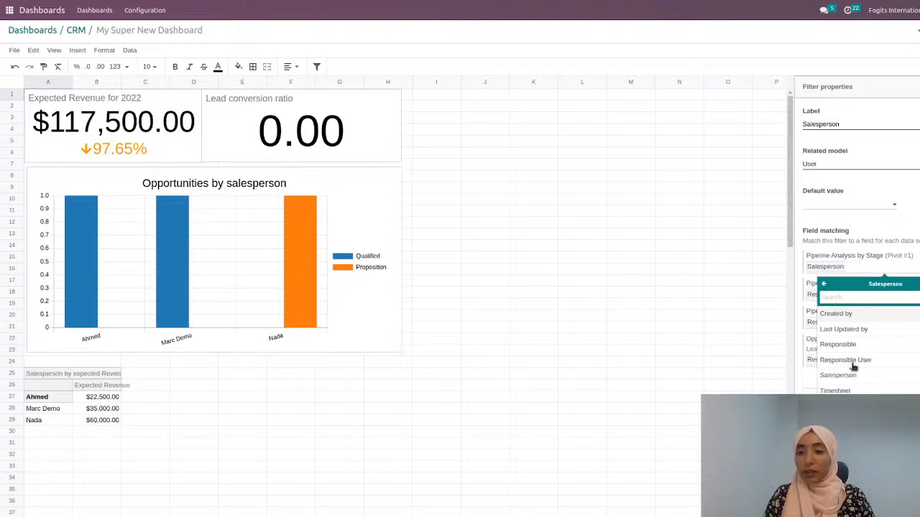
Step: Match the Salesperson filter to the Salesperson field for Pipeline Analysis by Stage (Pivot #2) and the Pipeline Analysis by Salesperson pivot
left_click(813, 303)
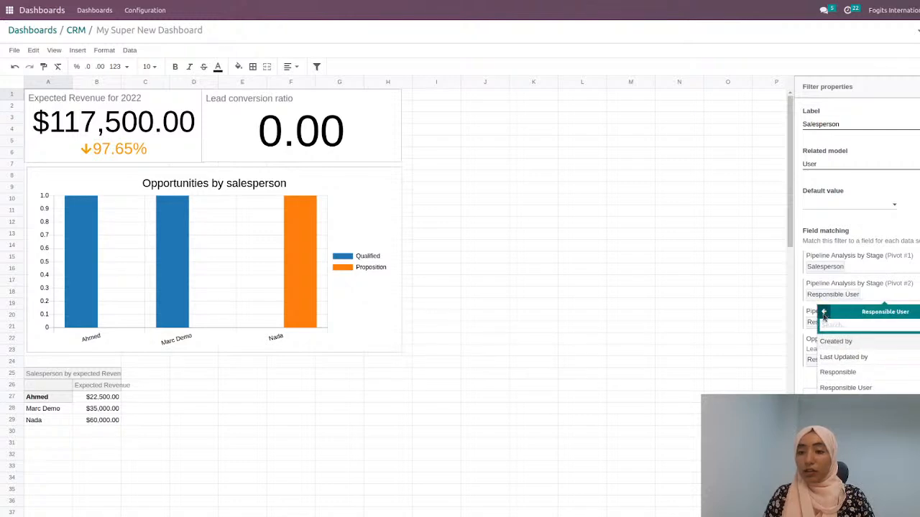
left_click(857, 392)
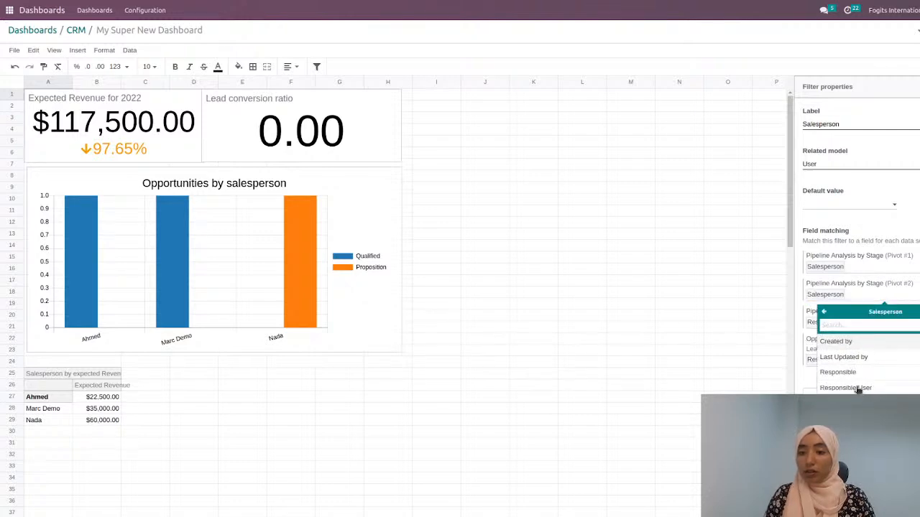
left_click(811, 323)
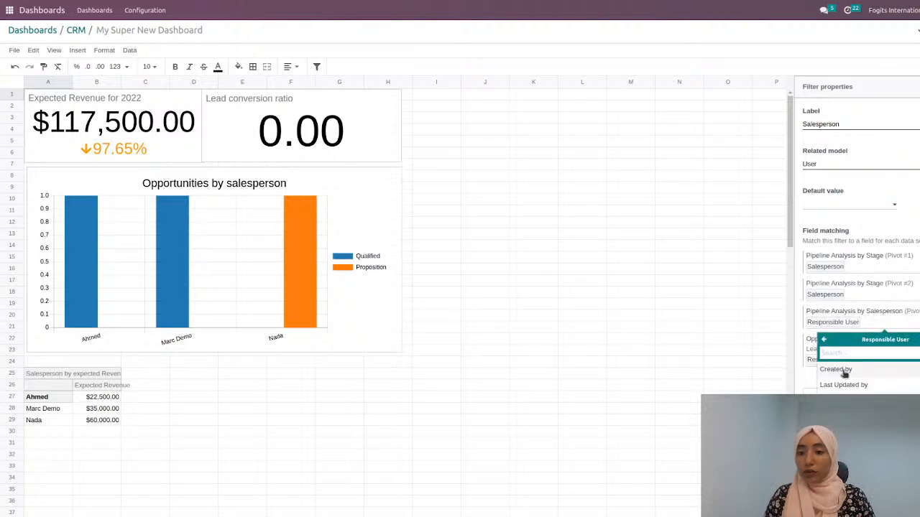
left_click(824, 339)
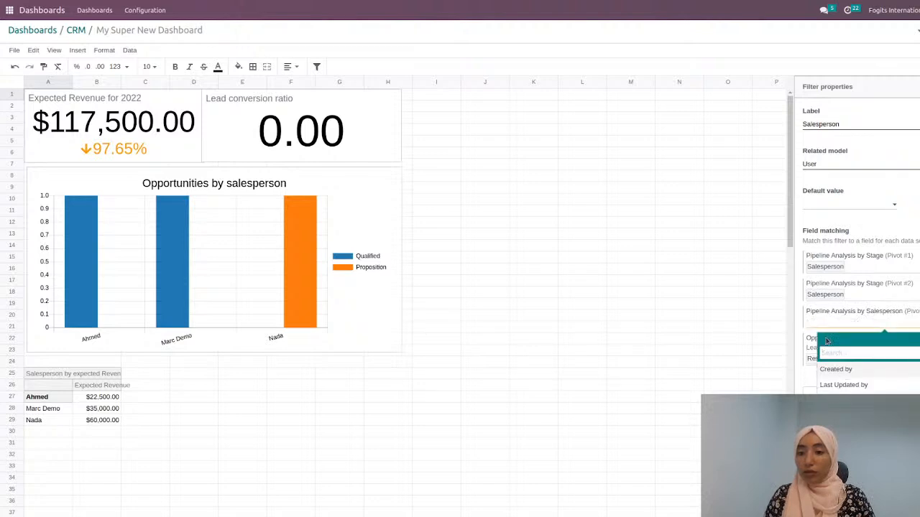
left_click(857, 392)
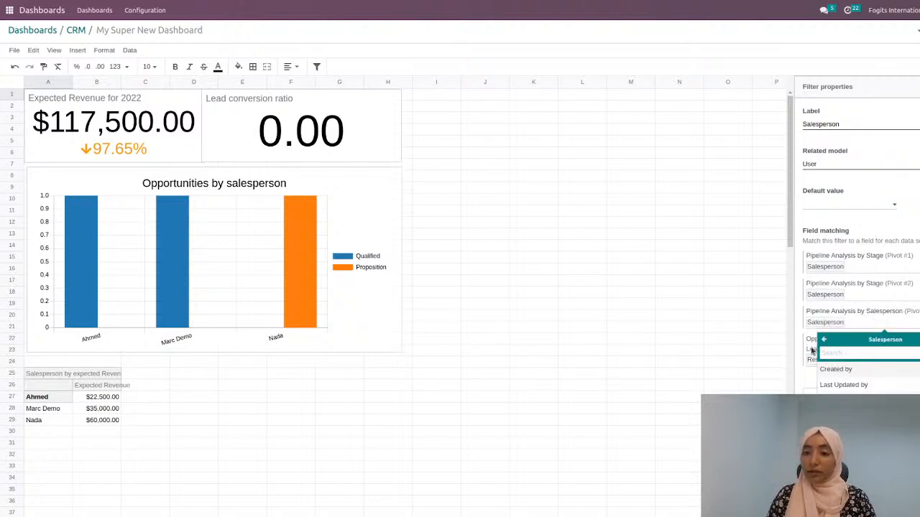
Step: Match the Opportunities by salesperson chart to the Salesperson field and save the filter
left_click(812, 350)
left_click(814, 361)
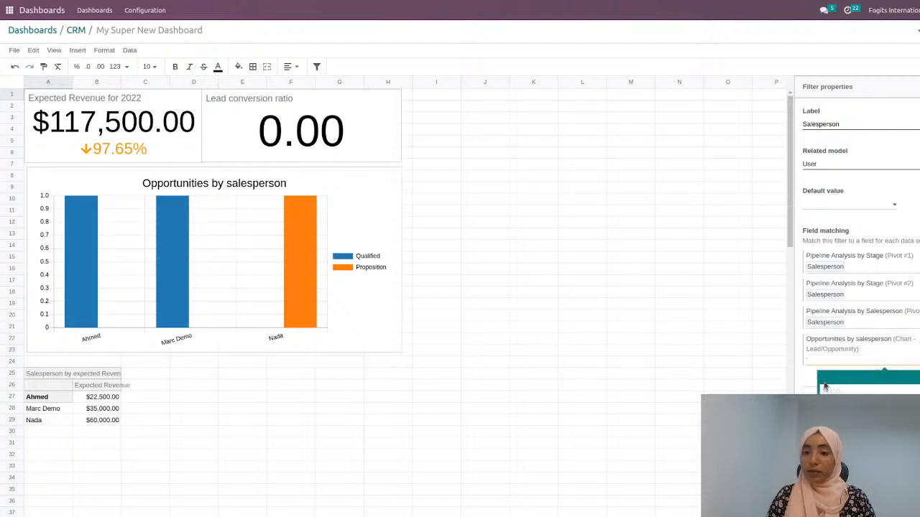
left_click(824, 388)
left_click(917, 377)
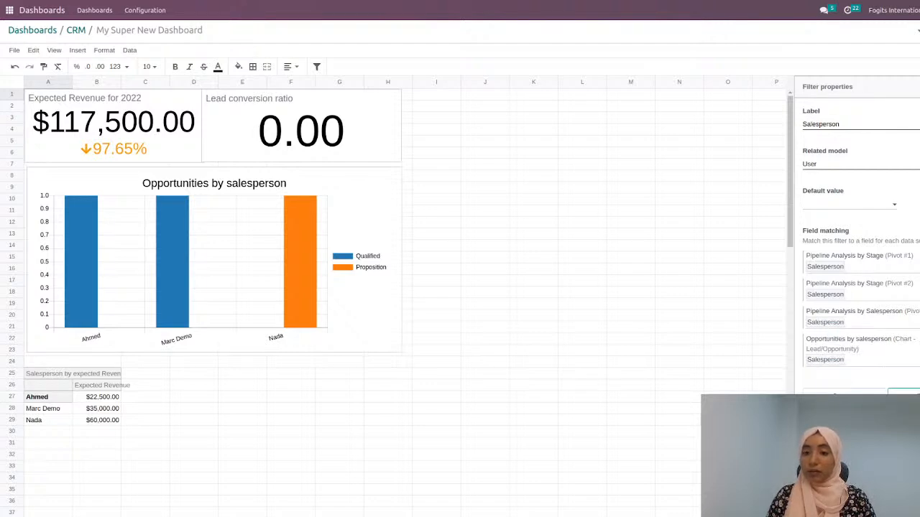
left_click(907, 394)
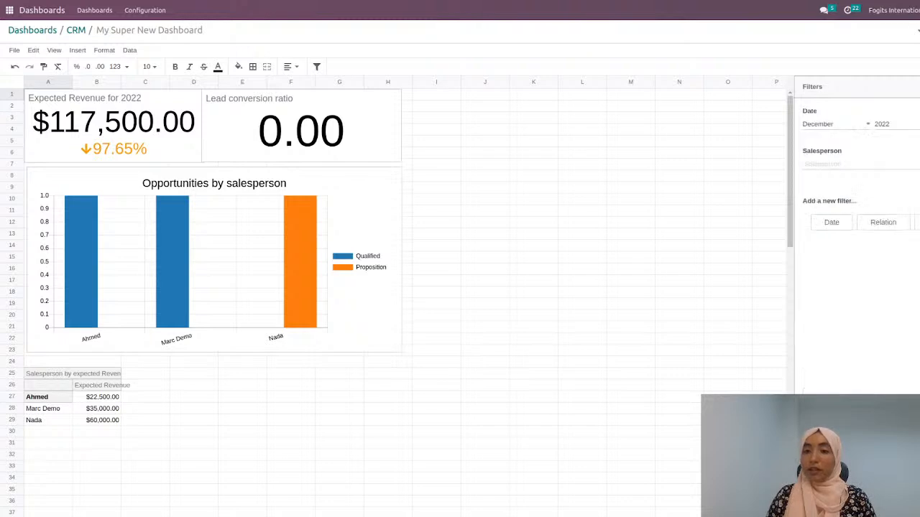
Step: Set the Date filter to September and finally to October 2022
left_click(872, 164)
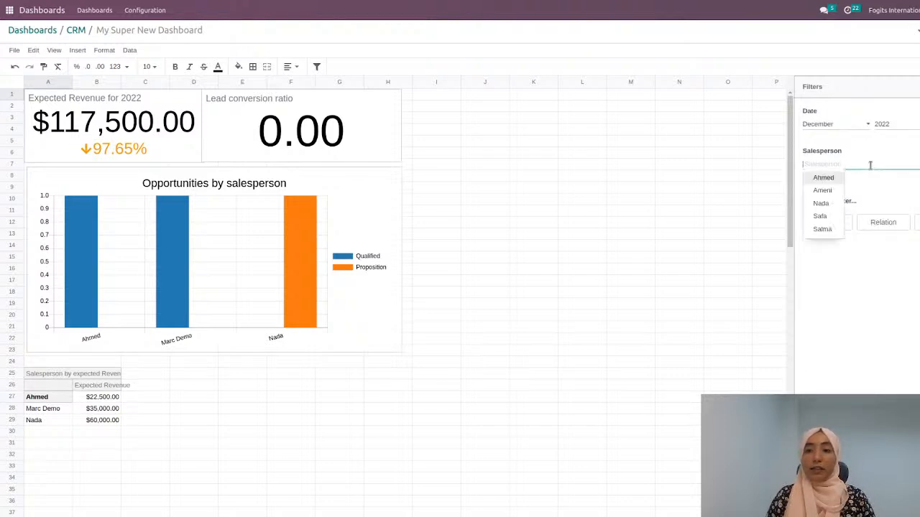
left_click(826, 125)
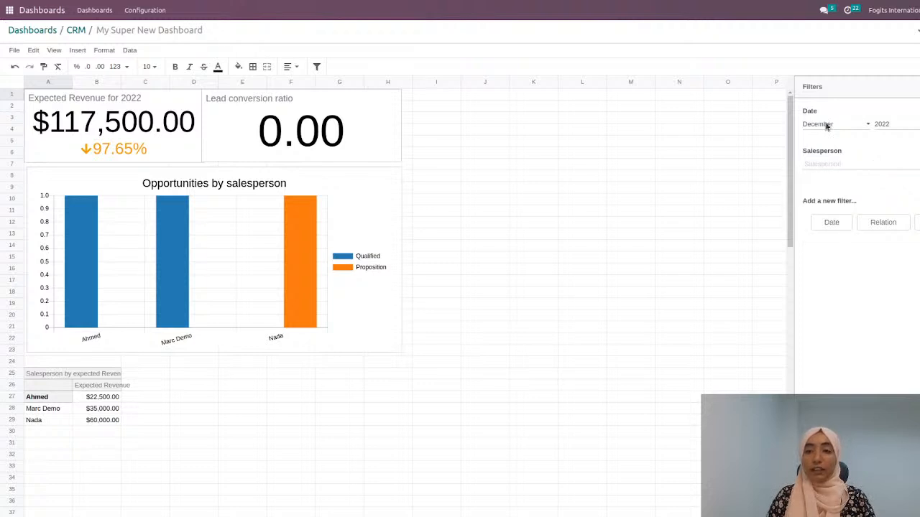
left_click(837, 208)
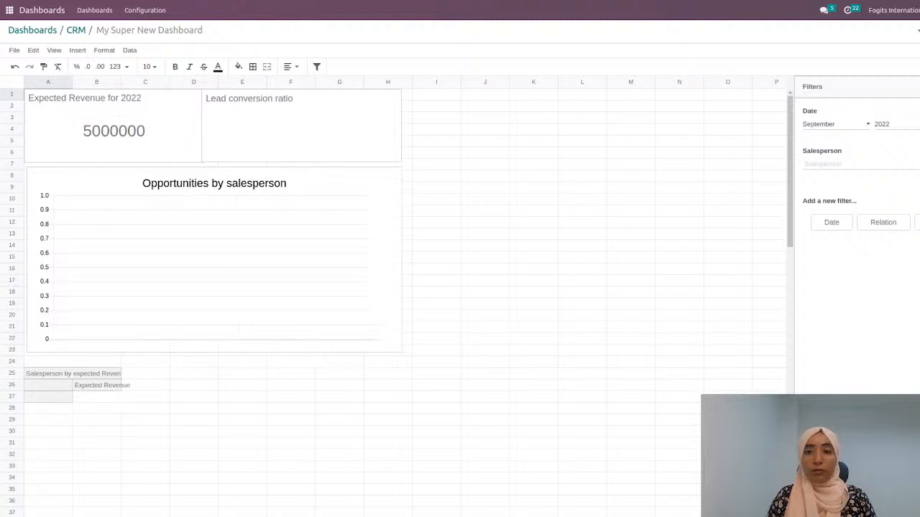
left_click(829, 222)
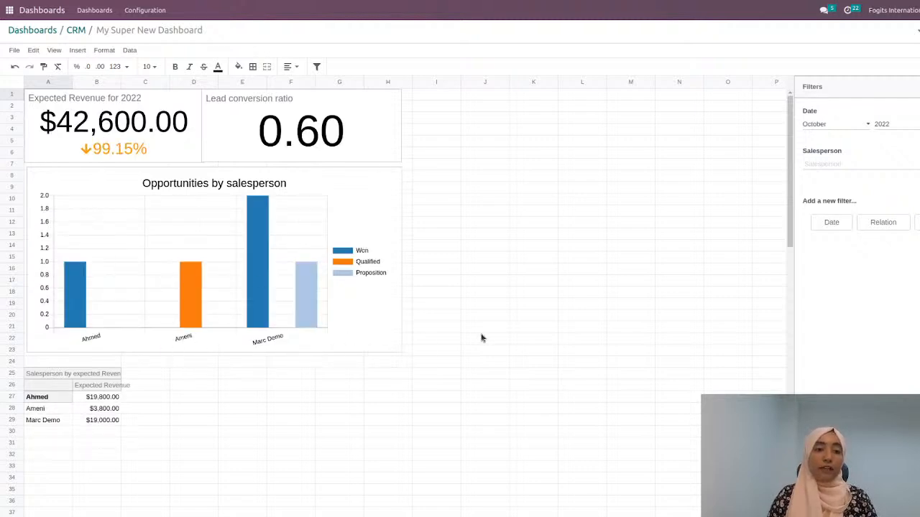
Step: Test the Salesperson filter with the first listed salesperson, add the second one, and clear both selections
left_click(838, 162)
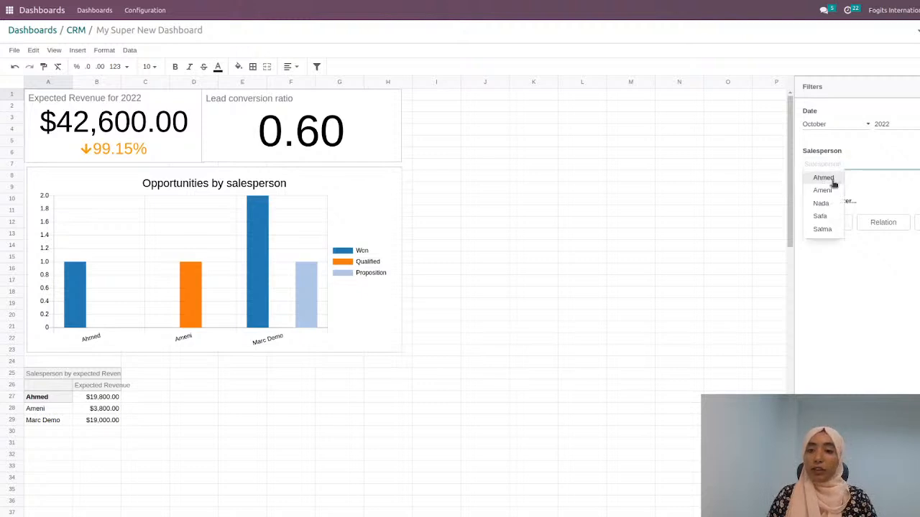
left_click(833, 181)
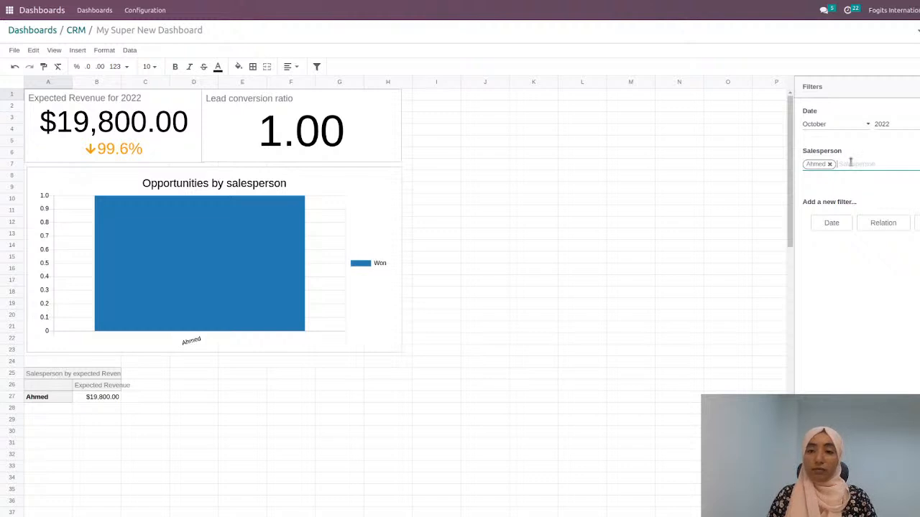
left_click(852, 162)
left_click(859, 178)
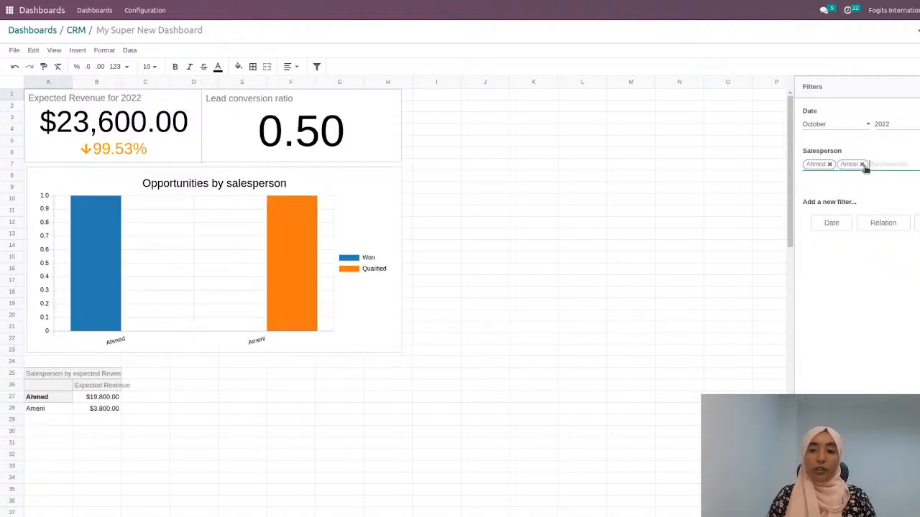
left_click(861, 164)
left_click(830, 165)
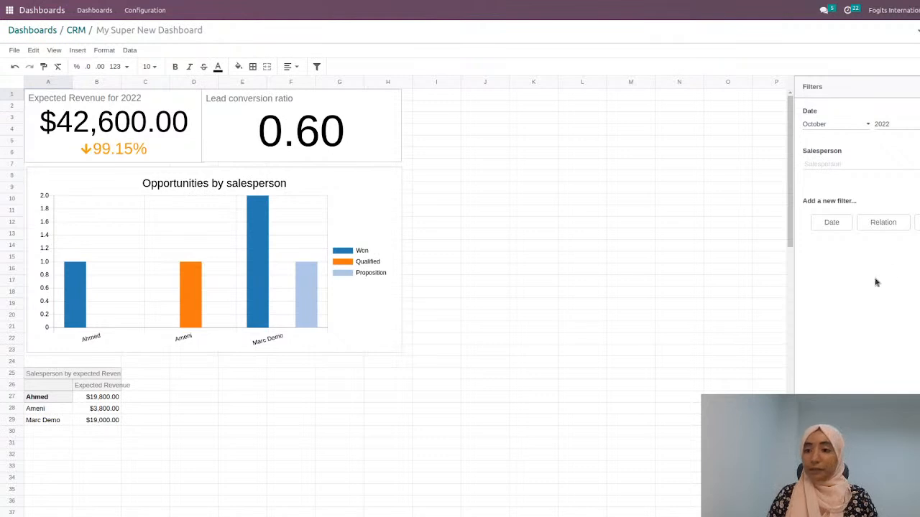
Step: Leave the spreadsheet editor and open the published My Super New Dashboard in the CRM section
left_click(701, 272)
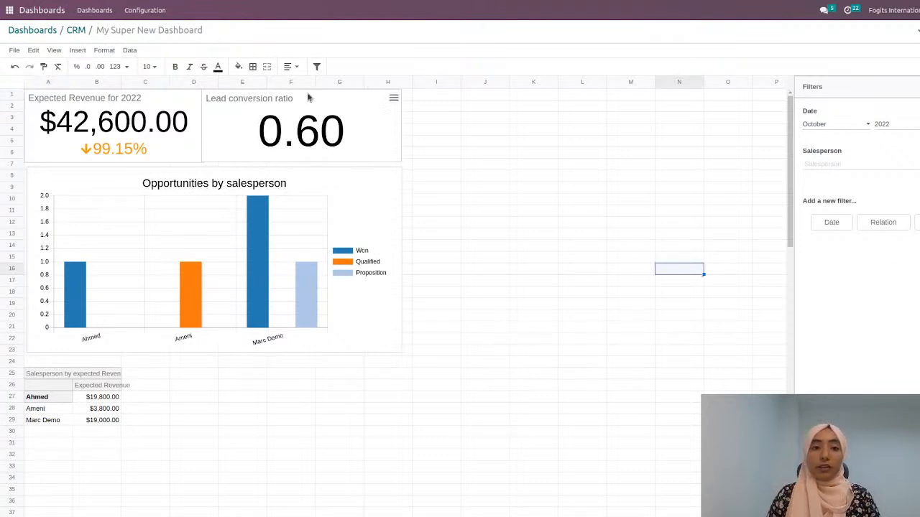
left_click(69, 32)
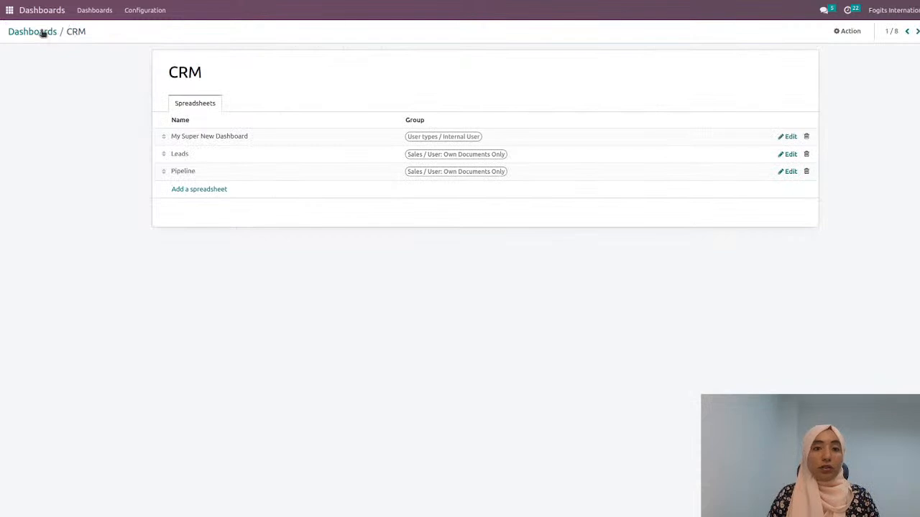
left_click(40, 32)
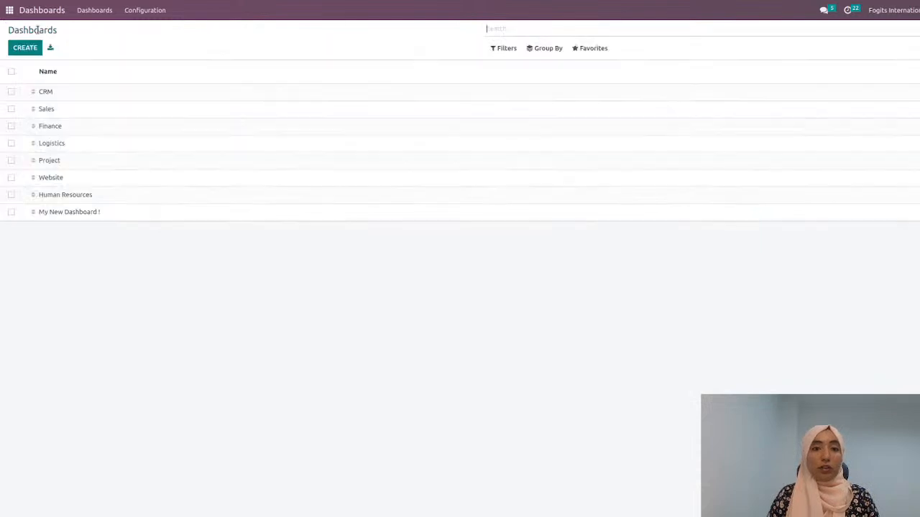
left_click(80, 12)
left_click(65, 102)
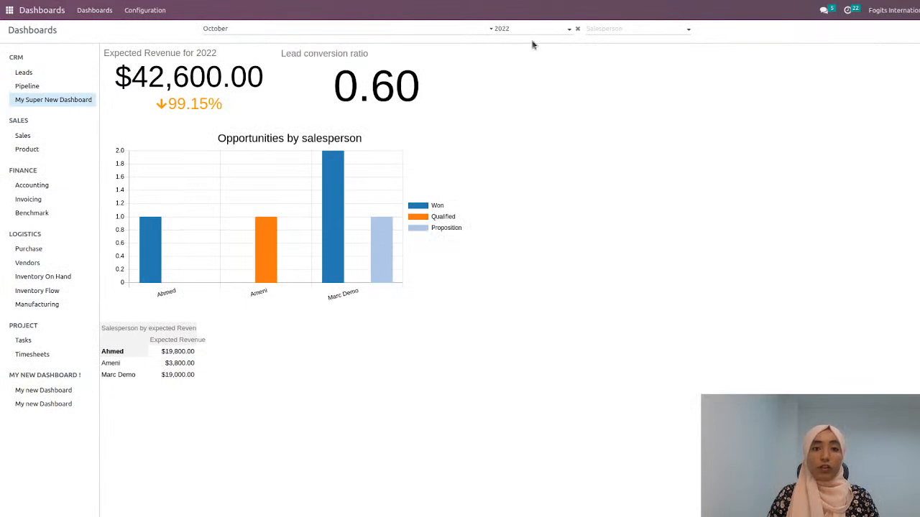
Step: Check the Salesperson filter choices, filter the published dashboard by the last salesperson in the revenue table, and clear that filter
left_click(633, 28)
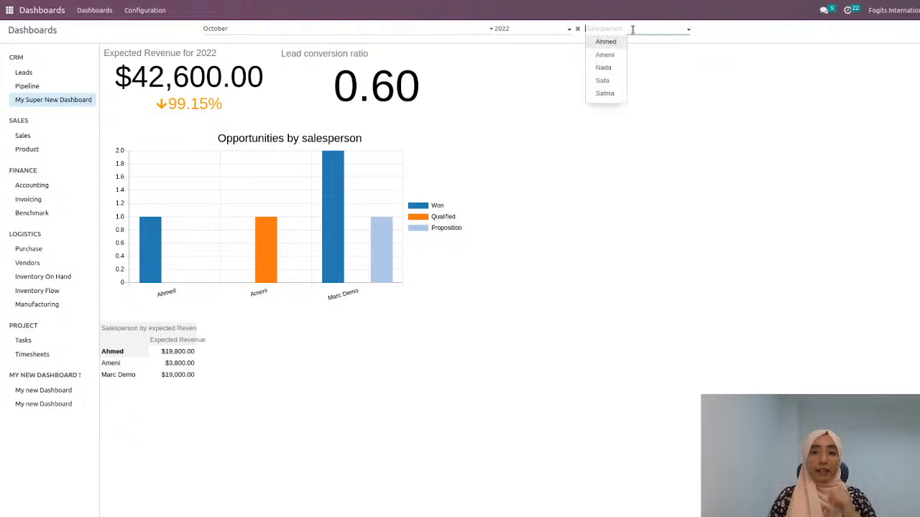
left_click(682, 126)
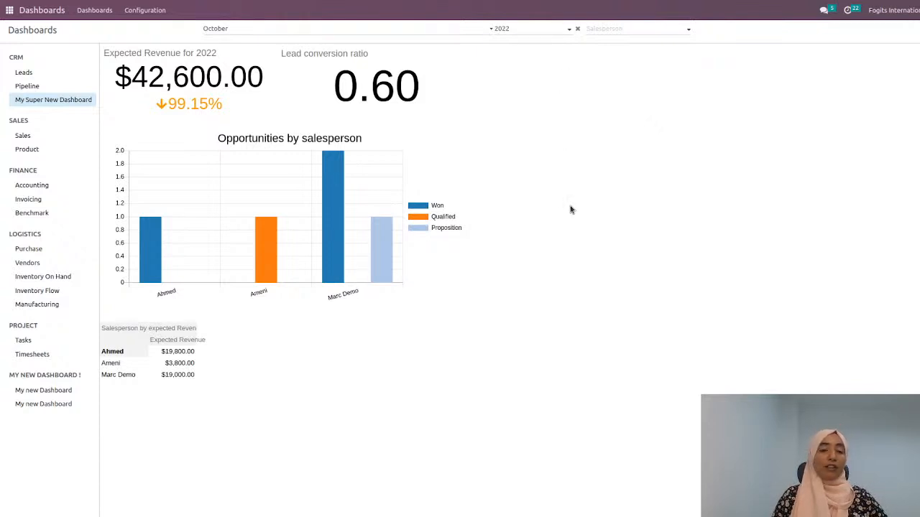
left_click(120, 375)
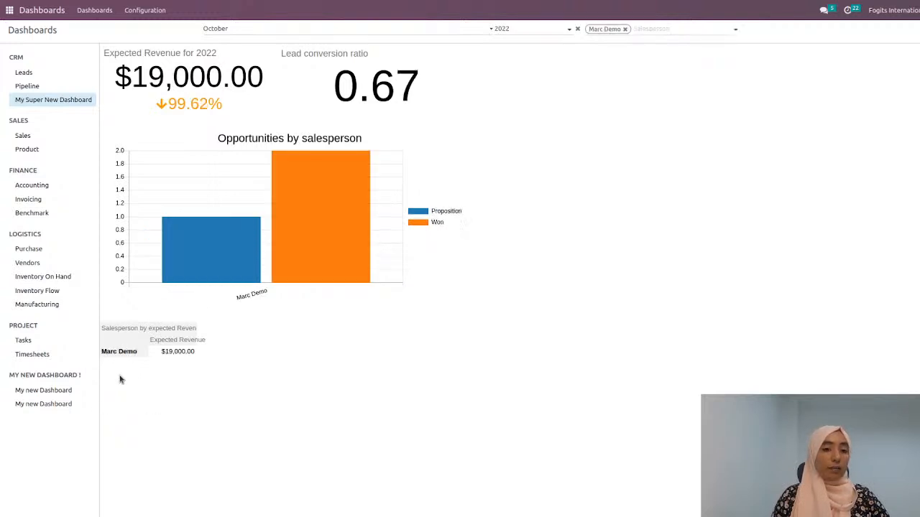
left_click(625, 30)
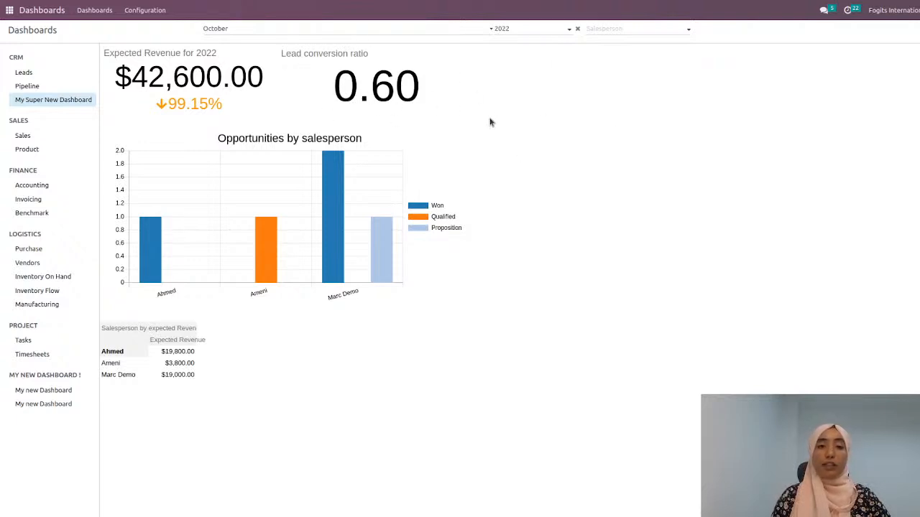
Step: Reopen My Super New Dashboard for editing from the CRM group in the dashboards configuration
left_click(156, 9)
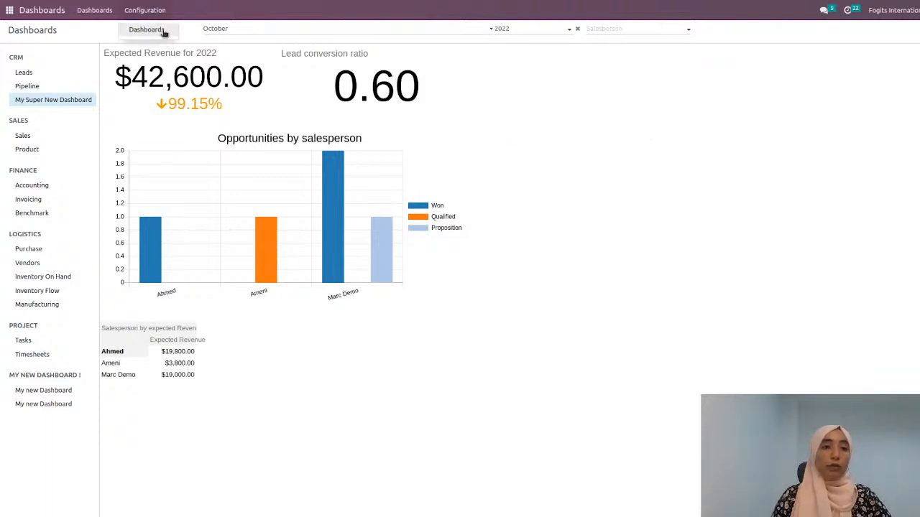
left_click(164, 32)
left_click(76, 96)
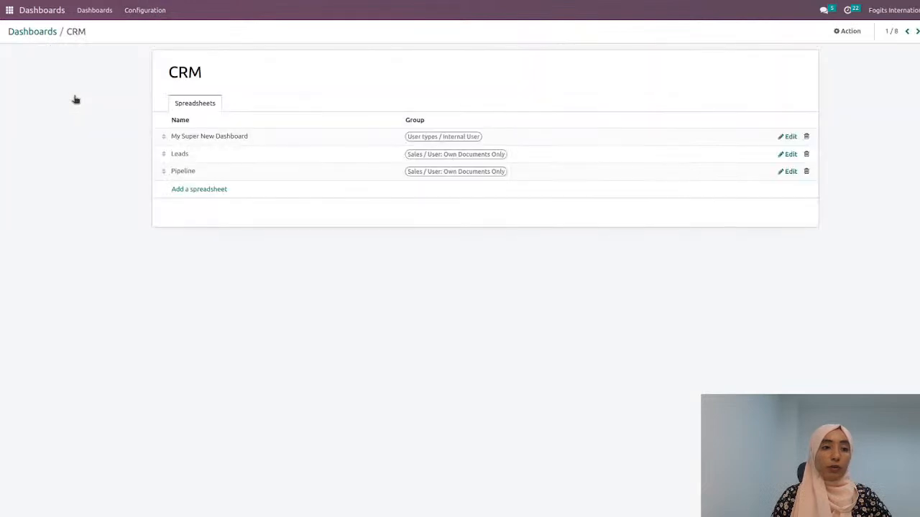
left_click(788, 137)
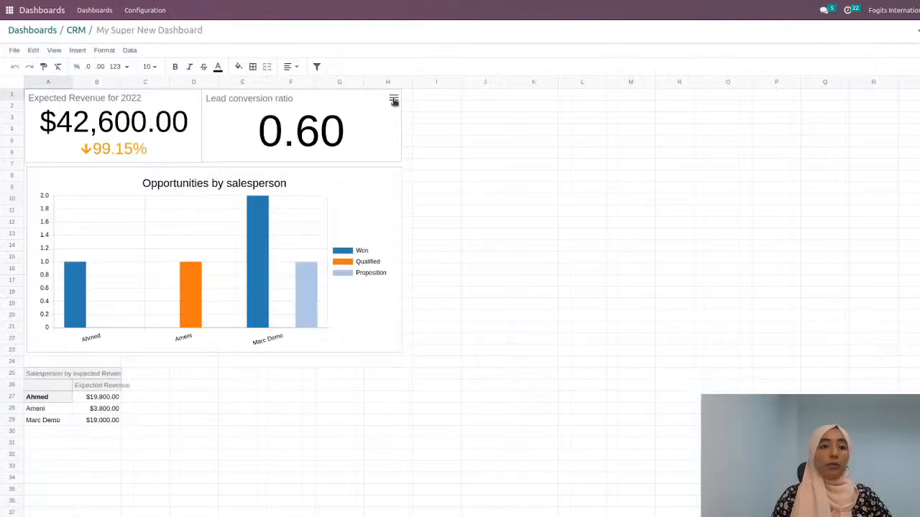
Step: Link the Lead conversion ratio scorecard to the Odoo menu CRM/Sales/My Pipeline
left_click(393, 98)
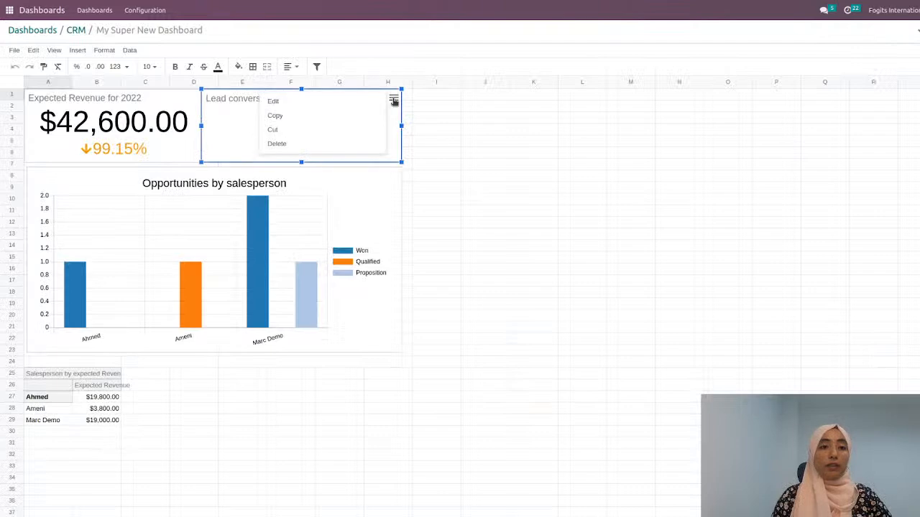
left_click(313, 107)
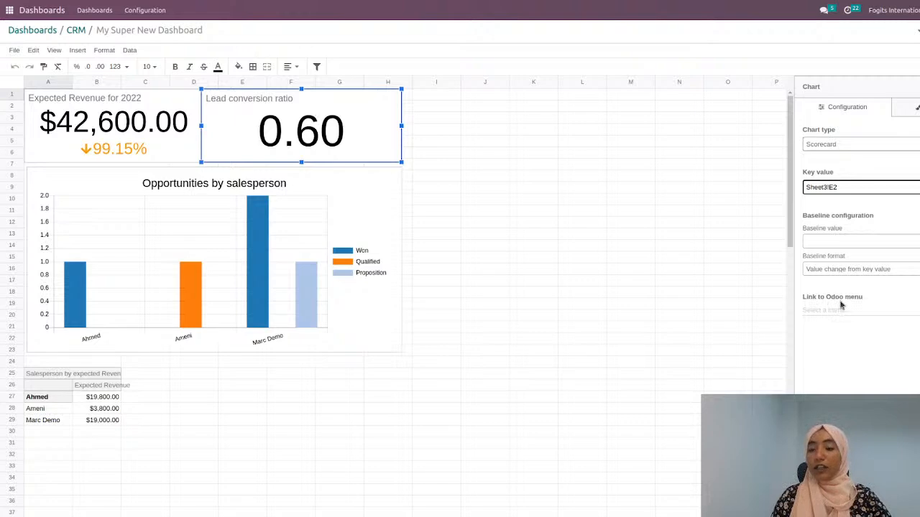
left_click(865, 310)
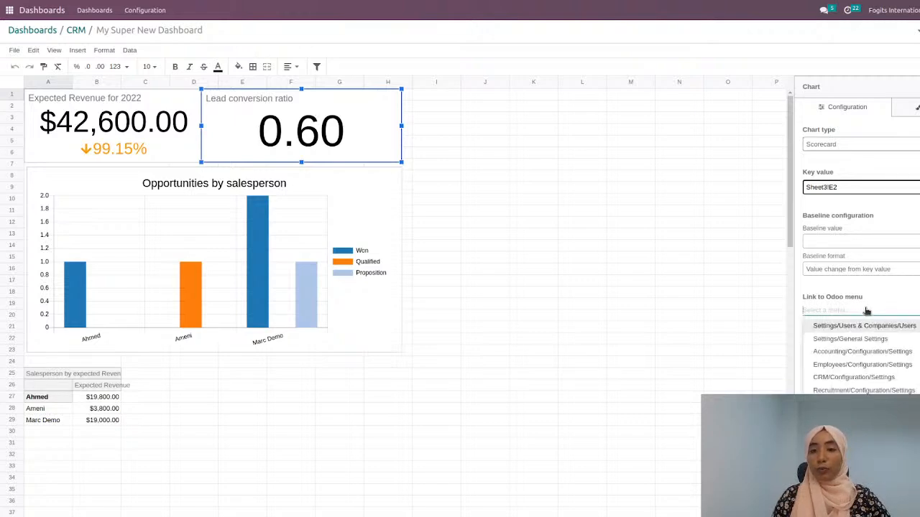
type("pipe")
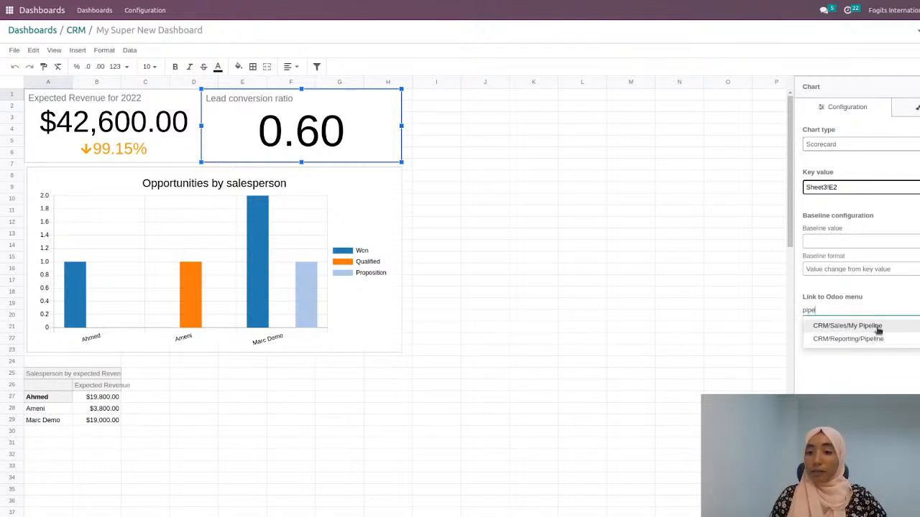
left_click(877, 330)
left_click(605, 133)
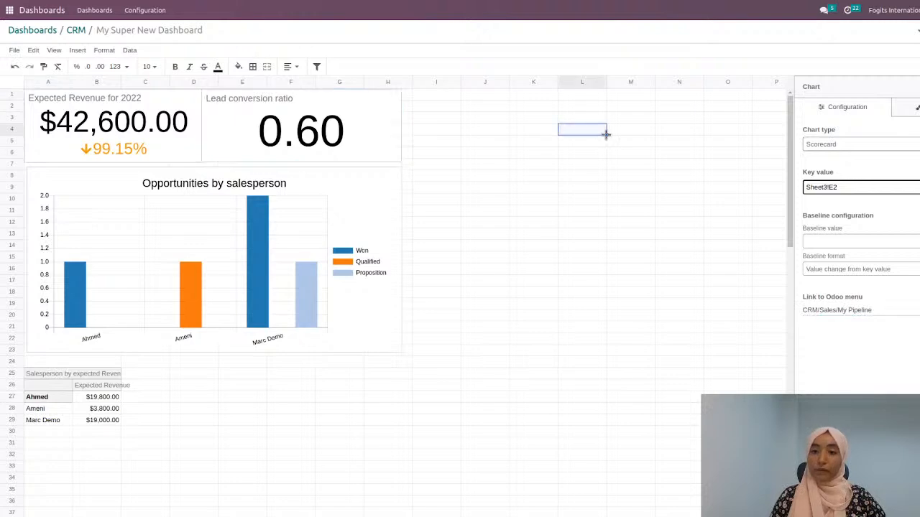
Step: Open the published My Super New Dashboard, follow the Lead conversion ratio scorecard's link to the pipeline, and return to the dashboards
left_click(76, 32)
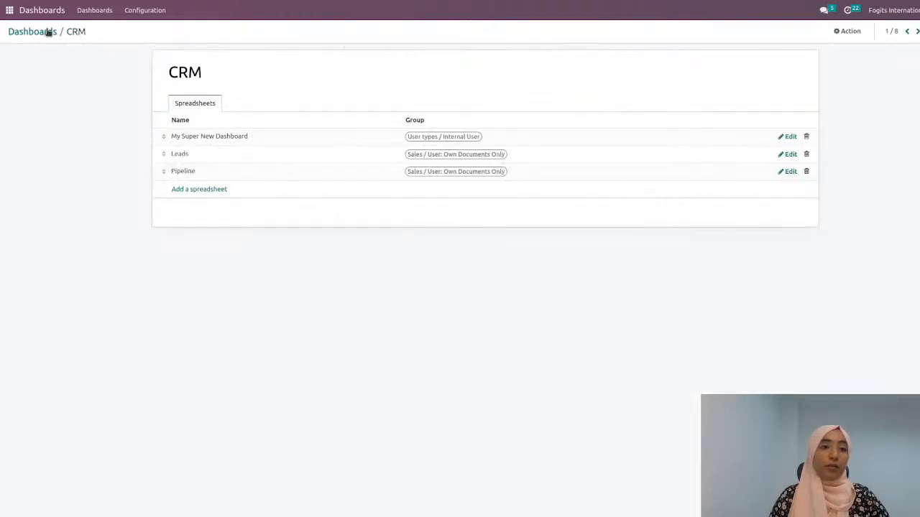
left_click(46, 31)
left_click(90, 11)
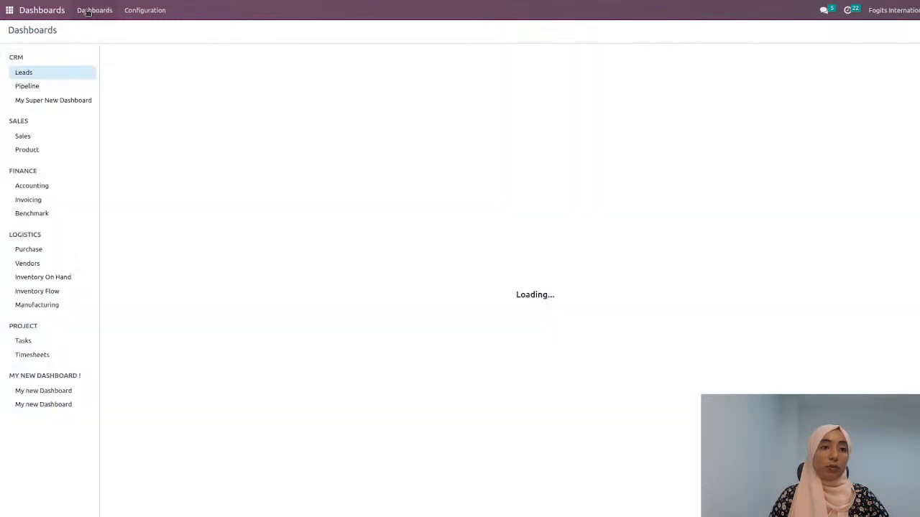
left_click(54, 100)
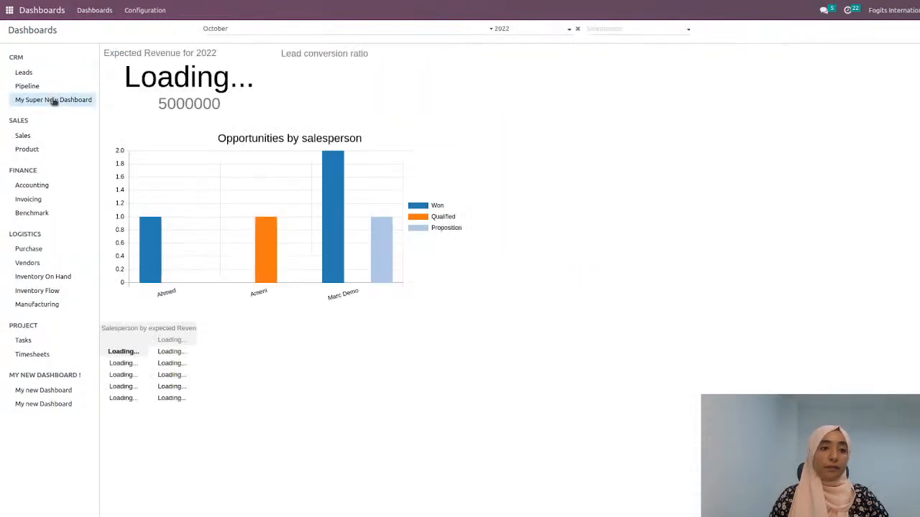
left_click(351, 87)
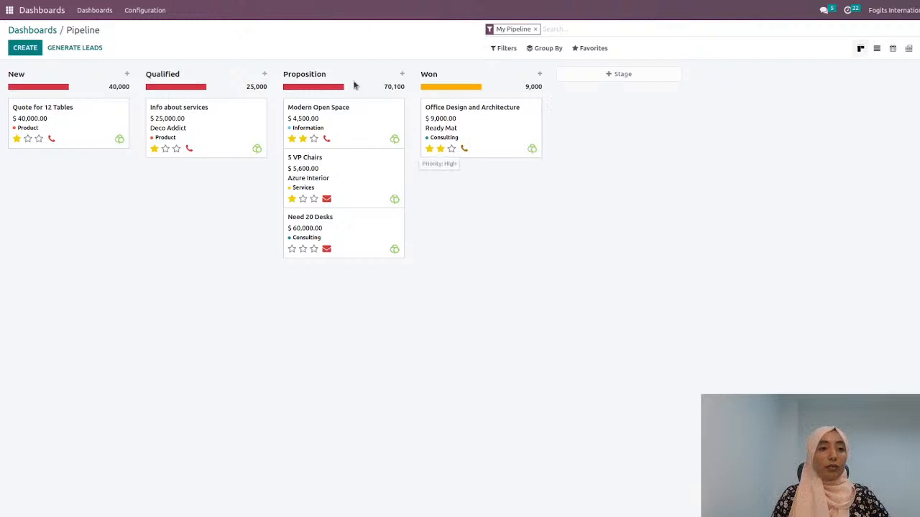
left_click(33, 30)
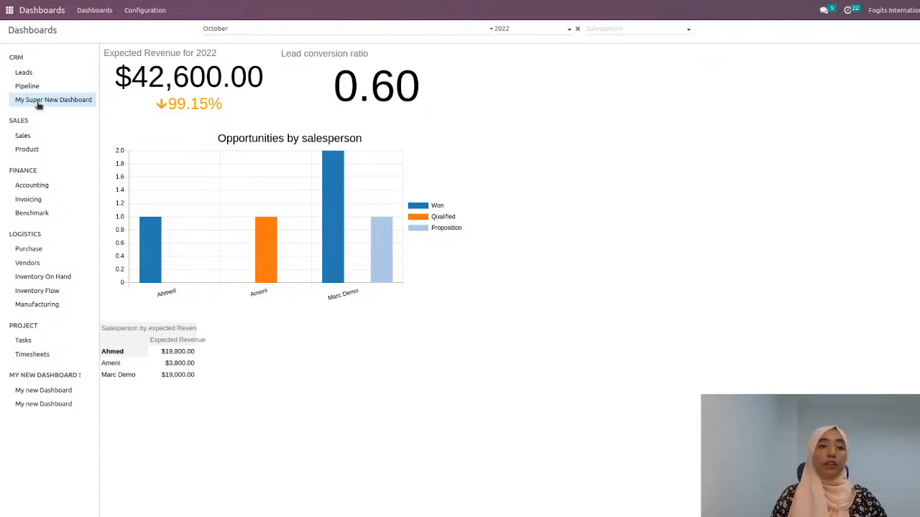
Step: View the Product dashboard in the Sales section and open the list of dashboard groups in the configuration
left_click(41, 150)
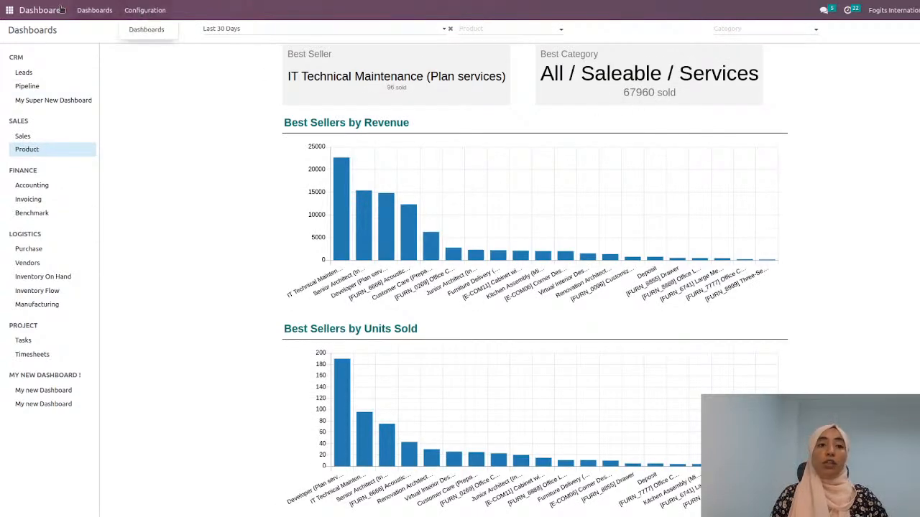
left_click(159, 29)
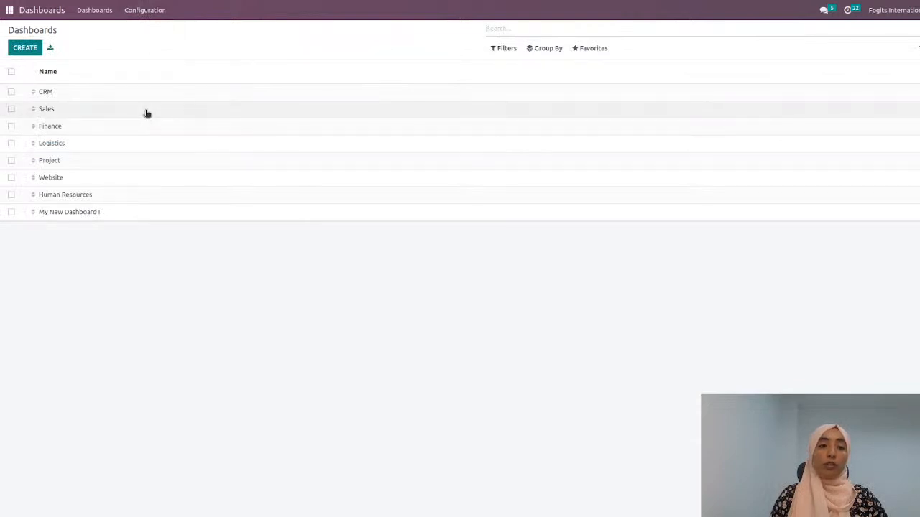